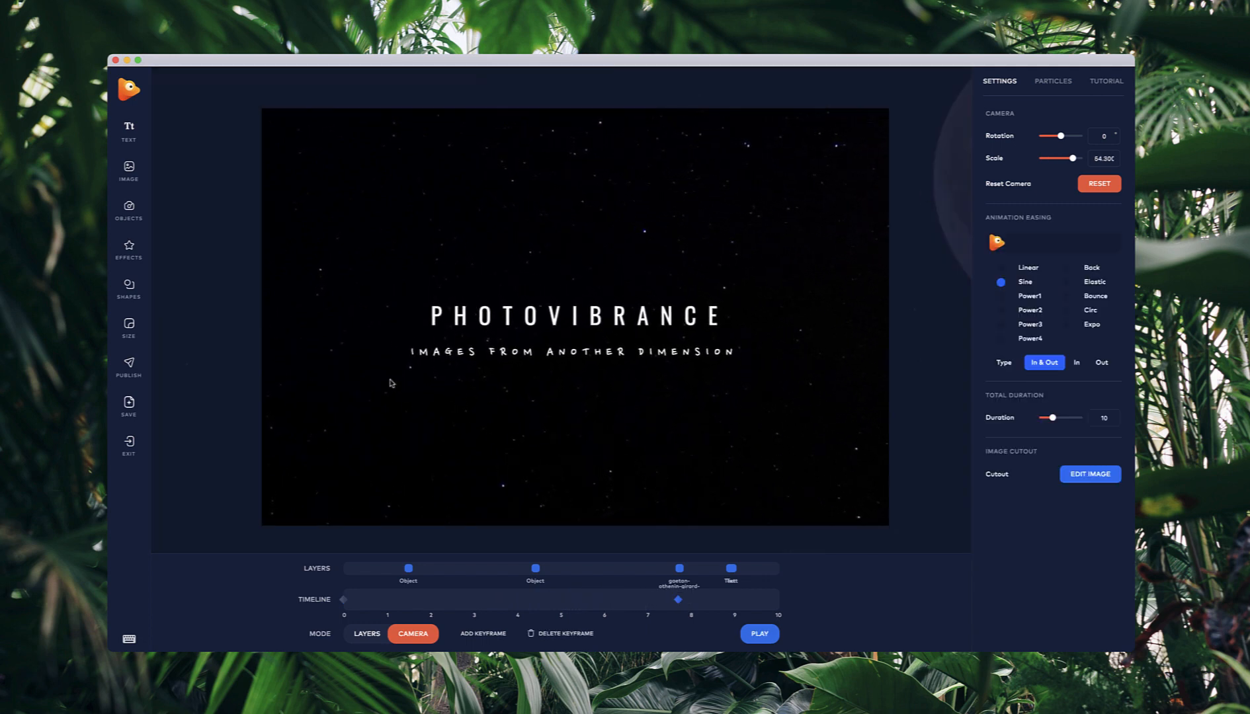
# Exit the open project without saving and start a 3D Parallax project from the night-time Earth image
pyautogui.click(131, 445)
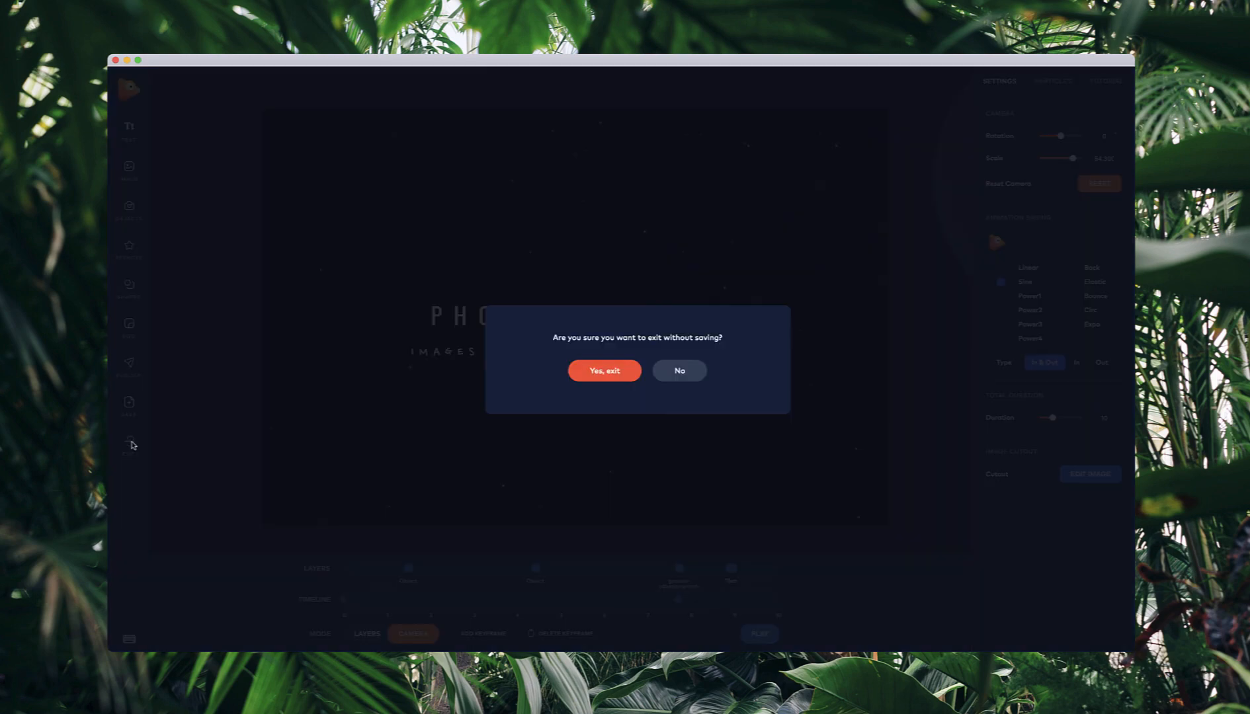
pyautogui.click(582, 375)
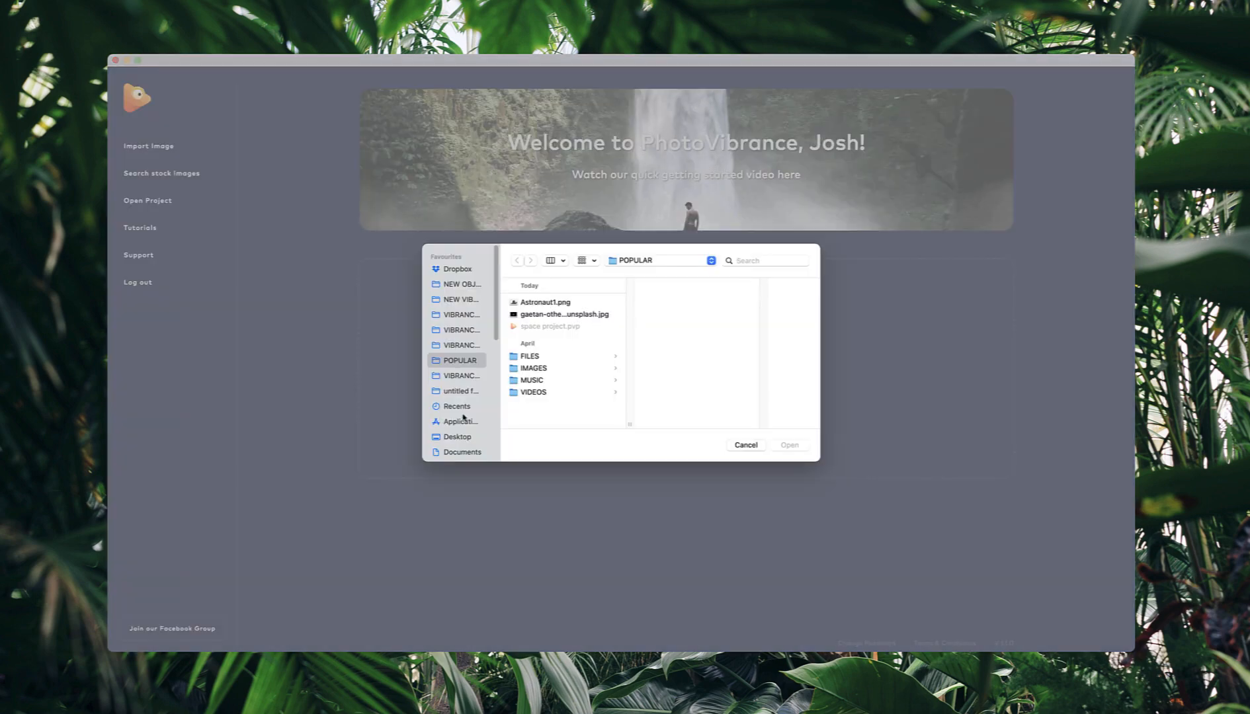
pyautogui.click(789, 445)
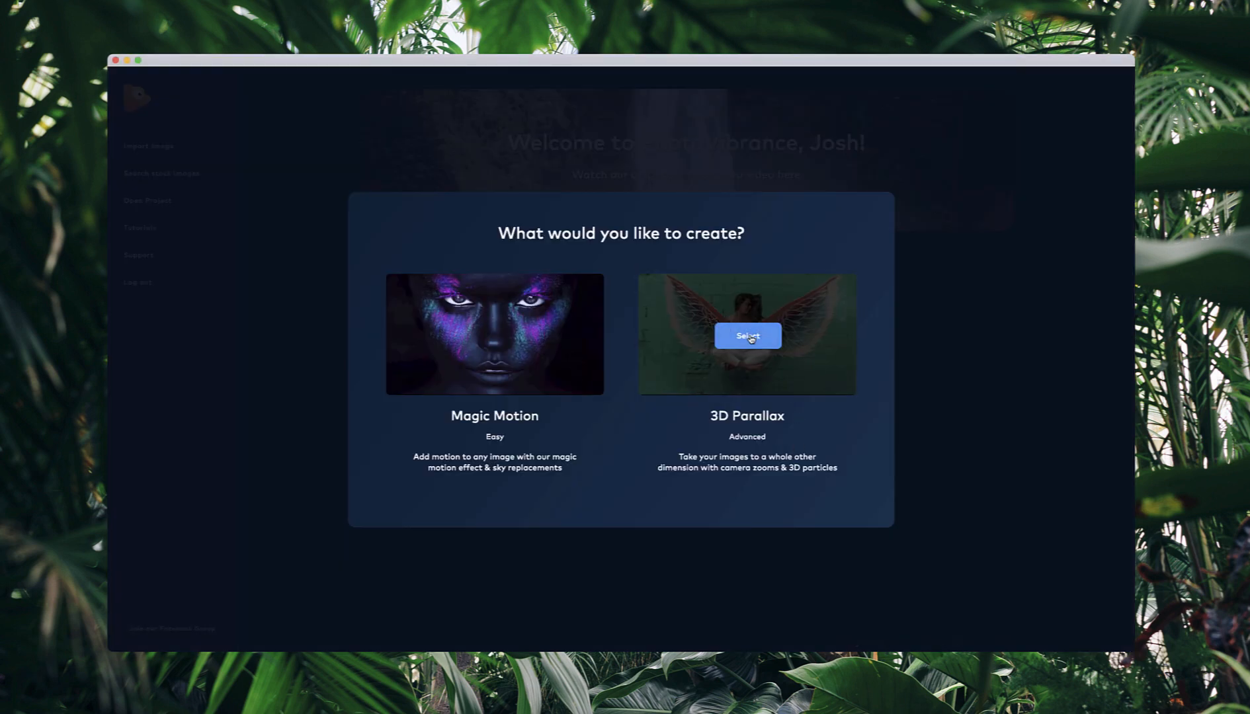
pyautogui.click(750, 336)
# Set the project resolution to the original image size of 3840 x 2556 and continue to the object cutout
pyautogui.click(751, 628)
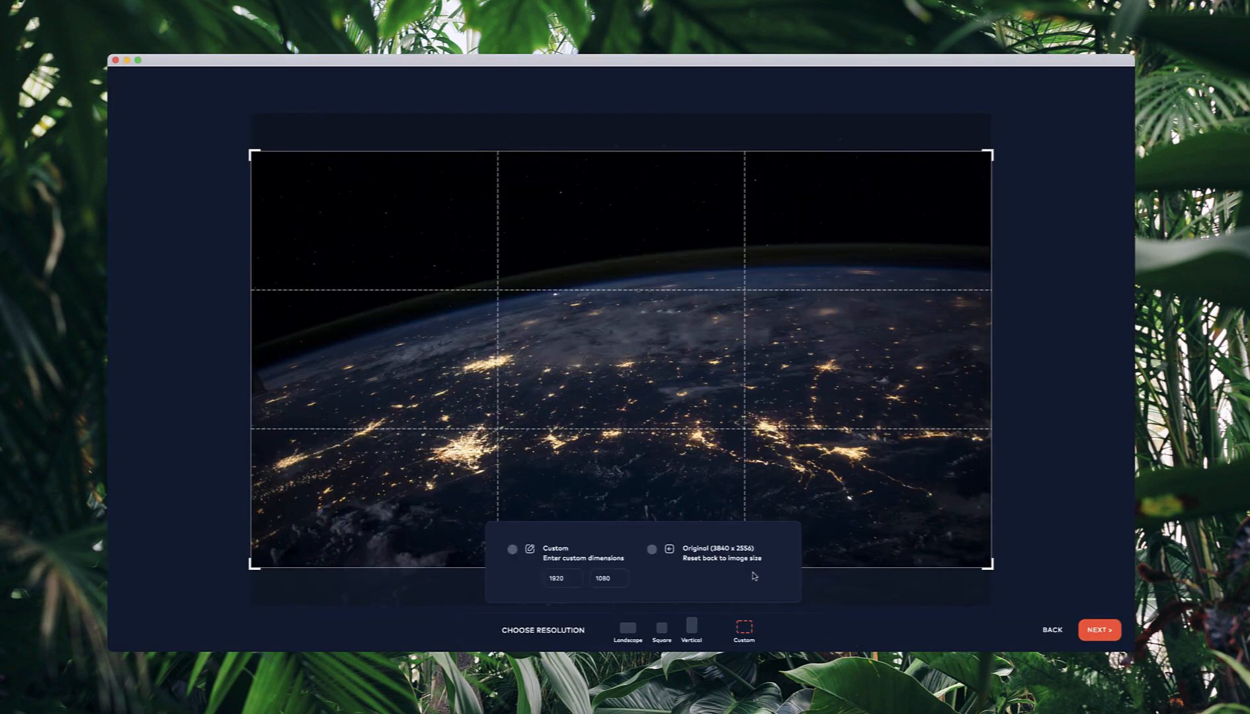
pyautogui.click(748, 566)
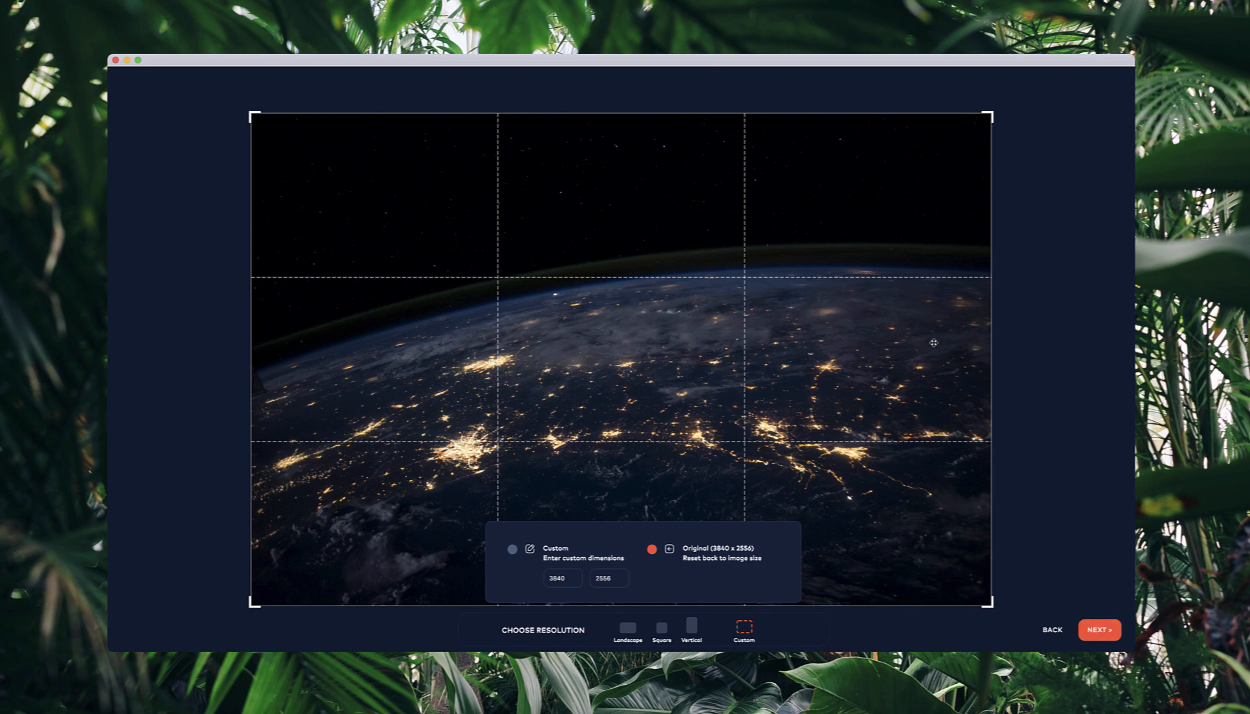
pyautogui.click(1107, 631)
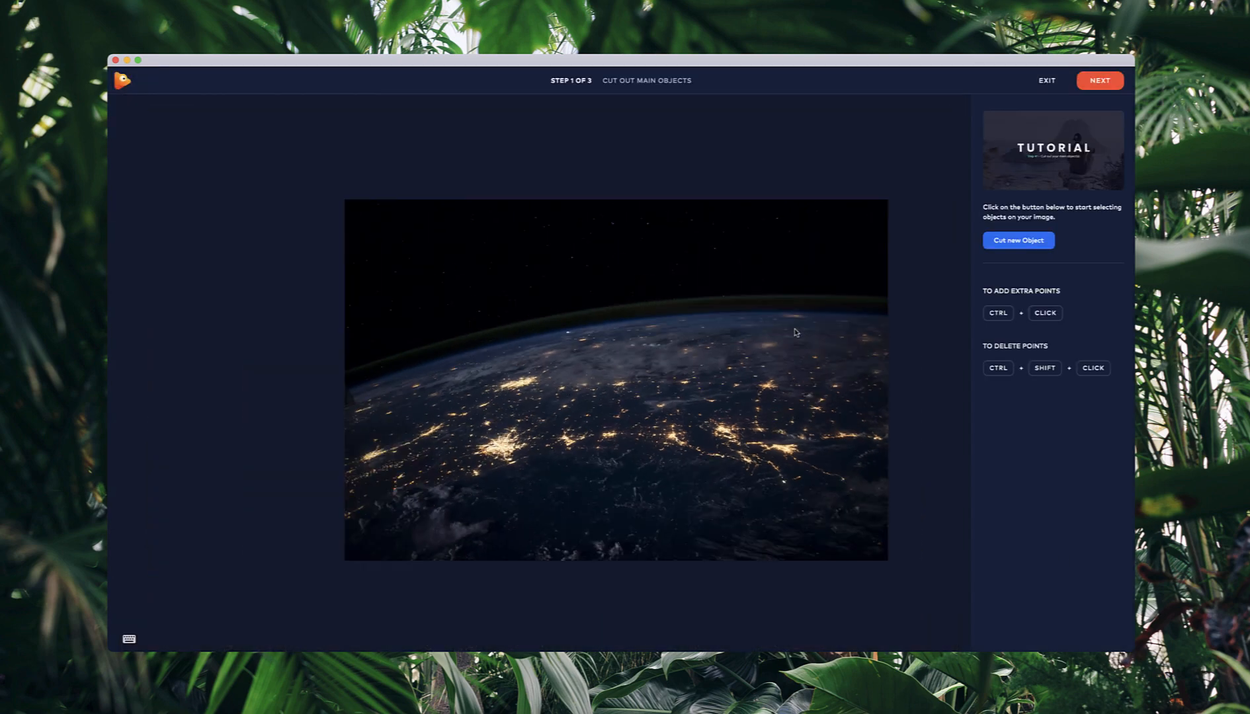
# Cut out the Earth as a new object, tracing just above its curved horizon and around the image's lower edges
pyautogui.click(1031, 243)
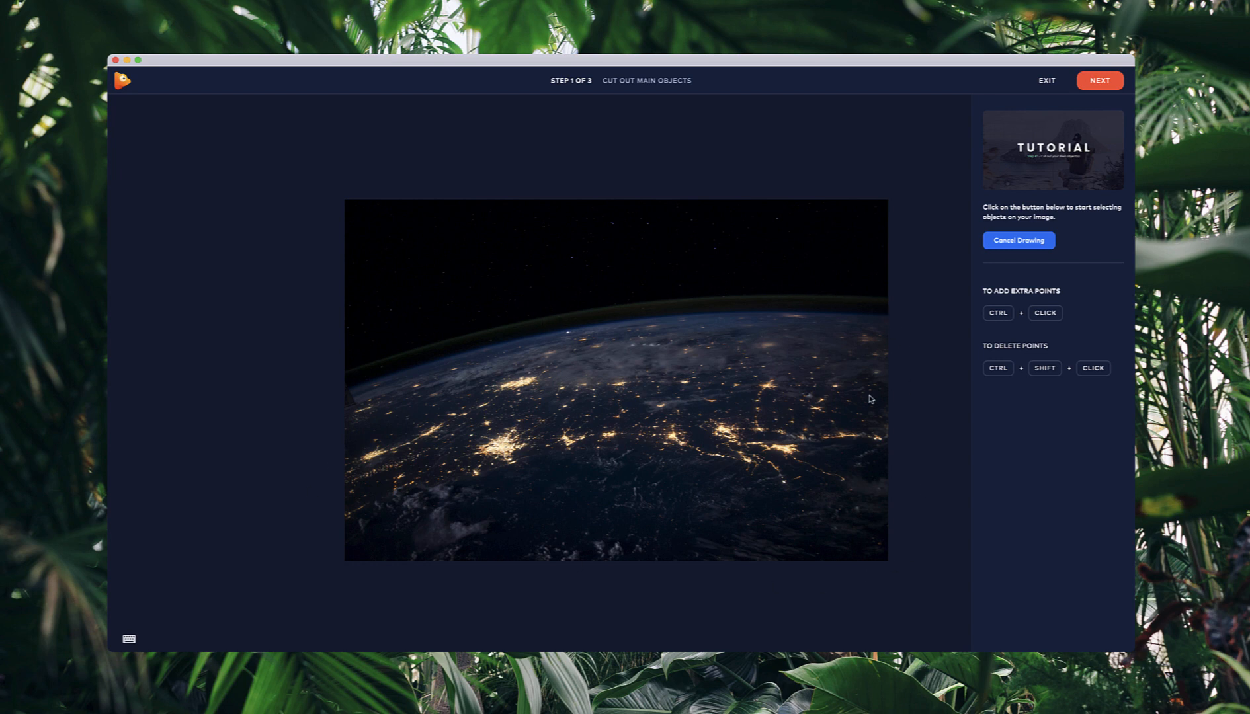
pyautogui.scroll(1, 344, 369)
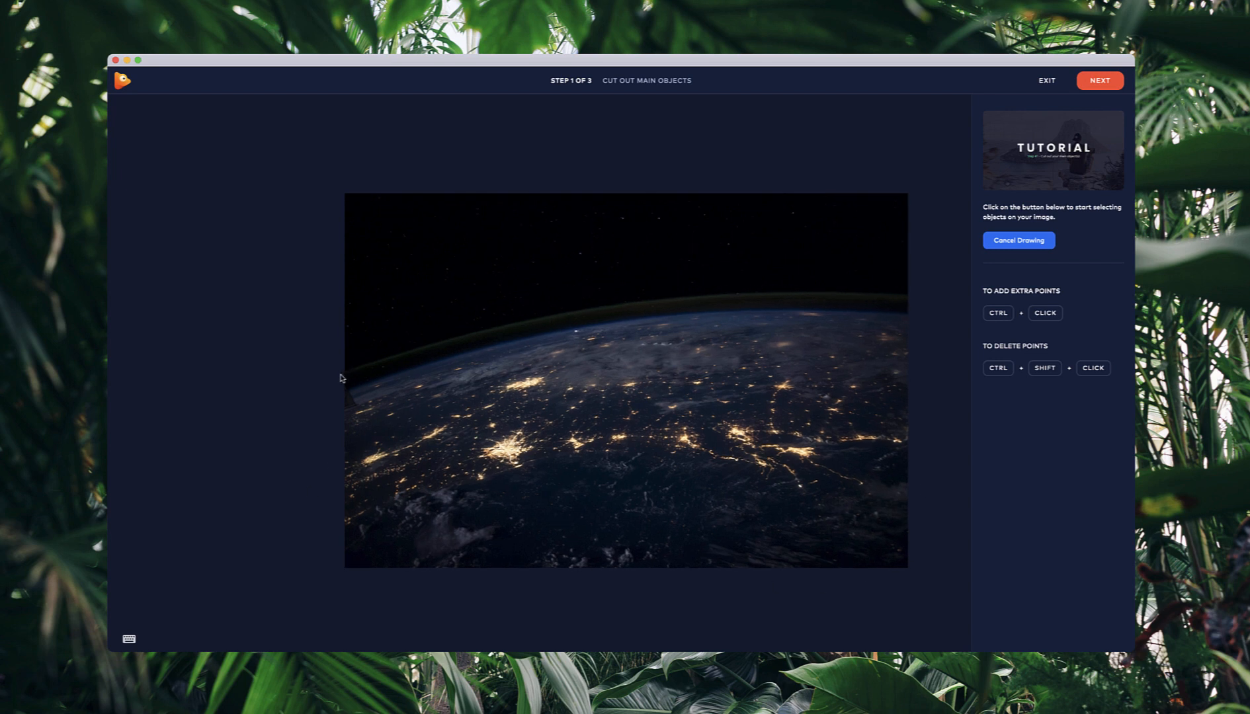
pyautogui.click(341, 373)
pyautogui.click(376, 360)
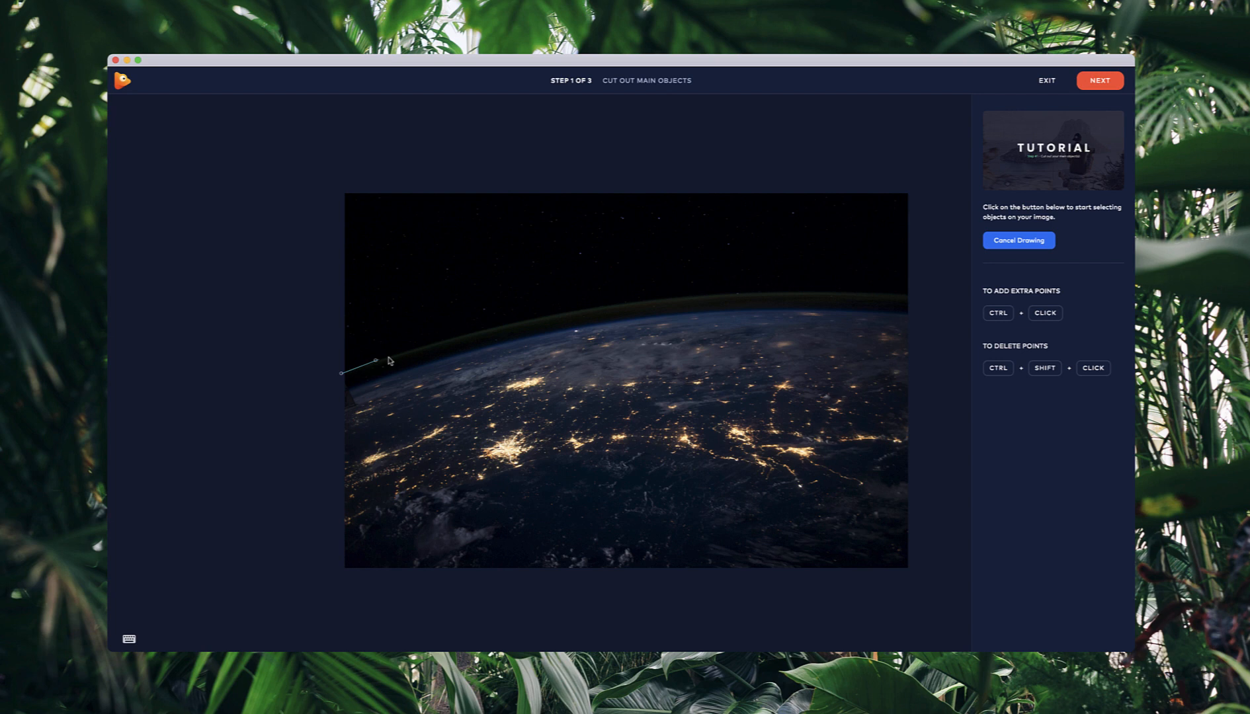
pyautogui.click(426, 345)
pyautogui.click(473, 331)
pyautogui.click(619, 303)
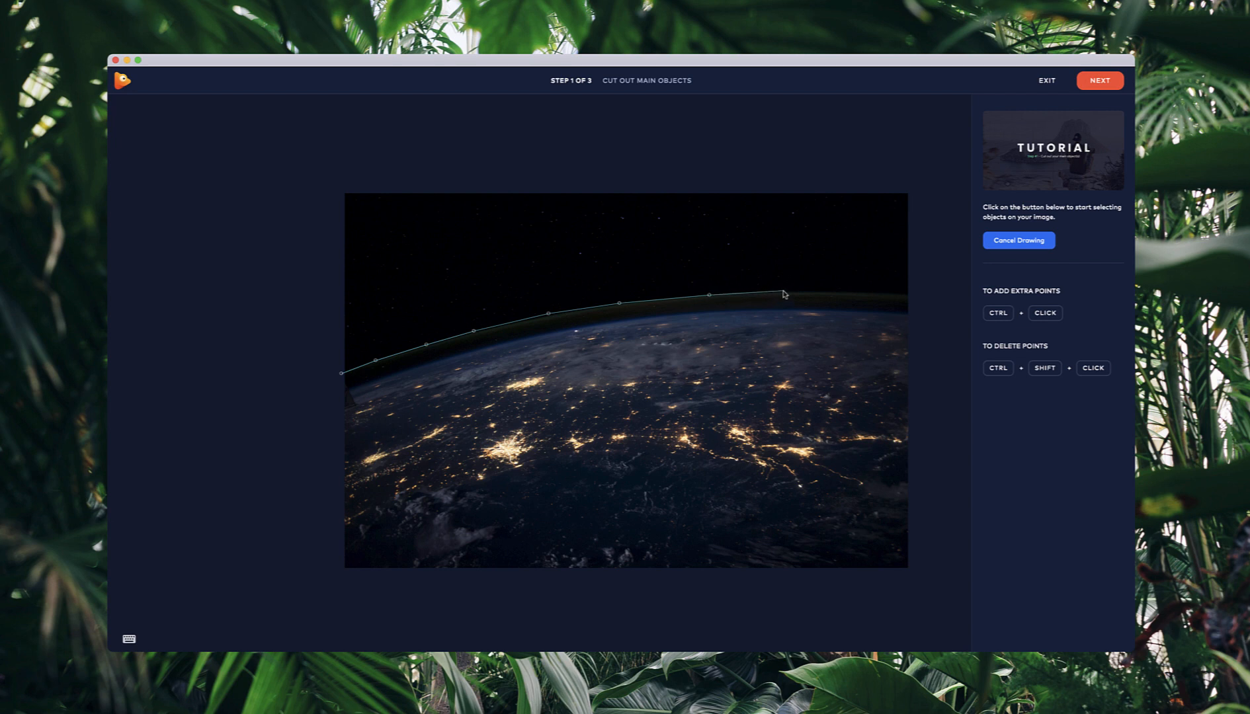
pyautogui.click(884, 293)
pyautogui.click(913, 296)
pyautogui.click(921, 574)
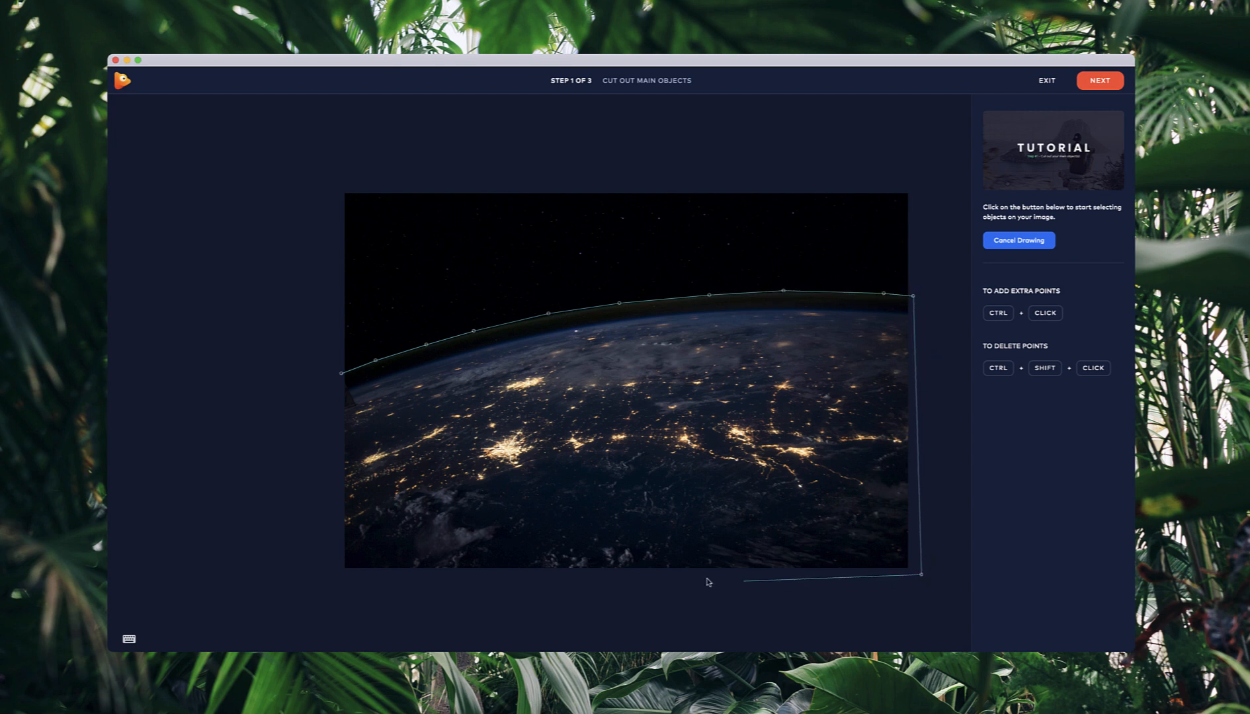
pyautogui.click(325, 575)
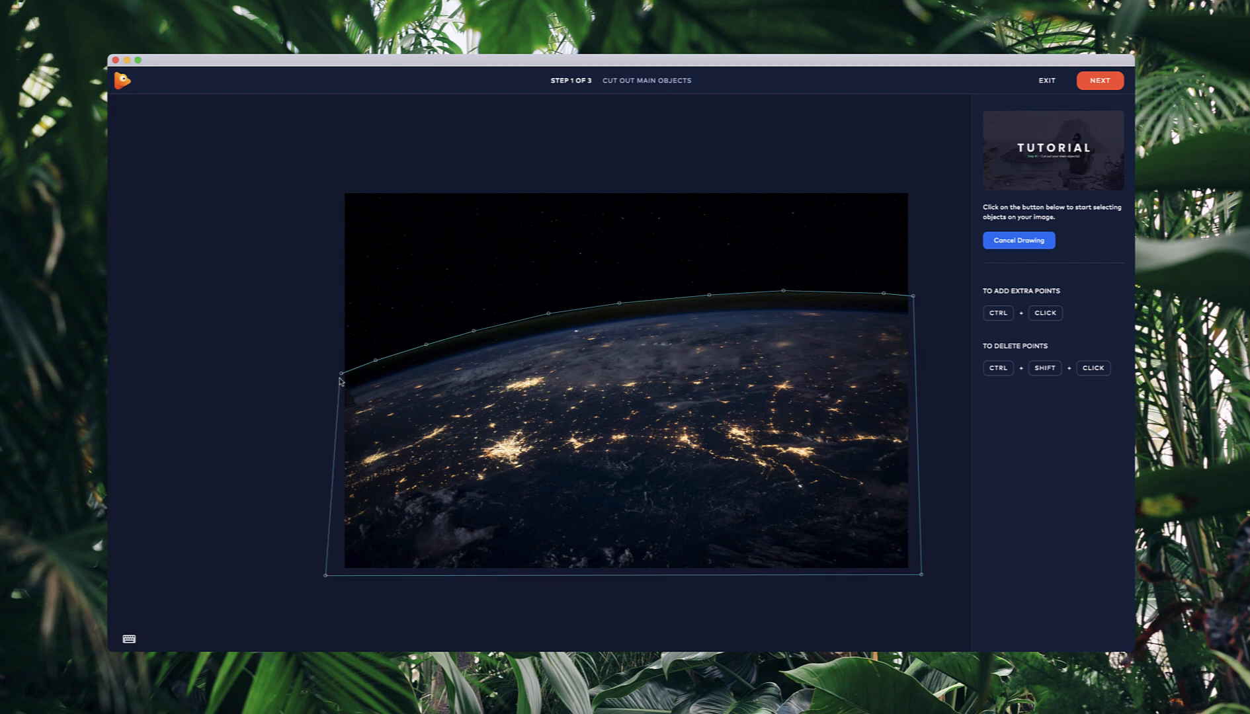
pyautogui.click(341, 374)
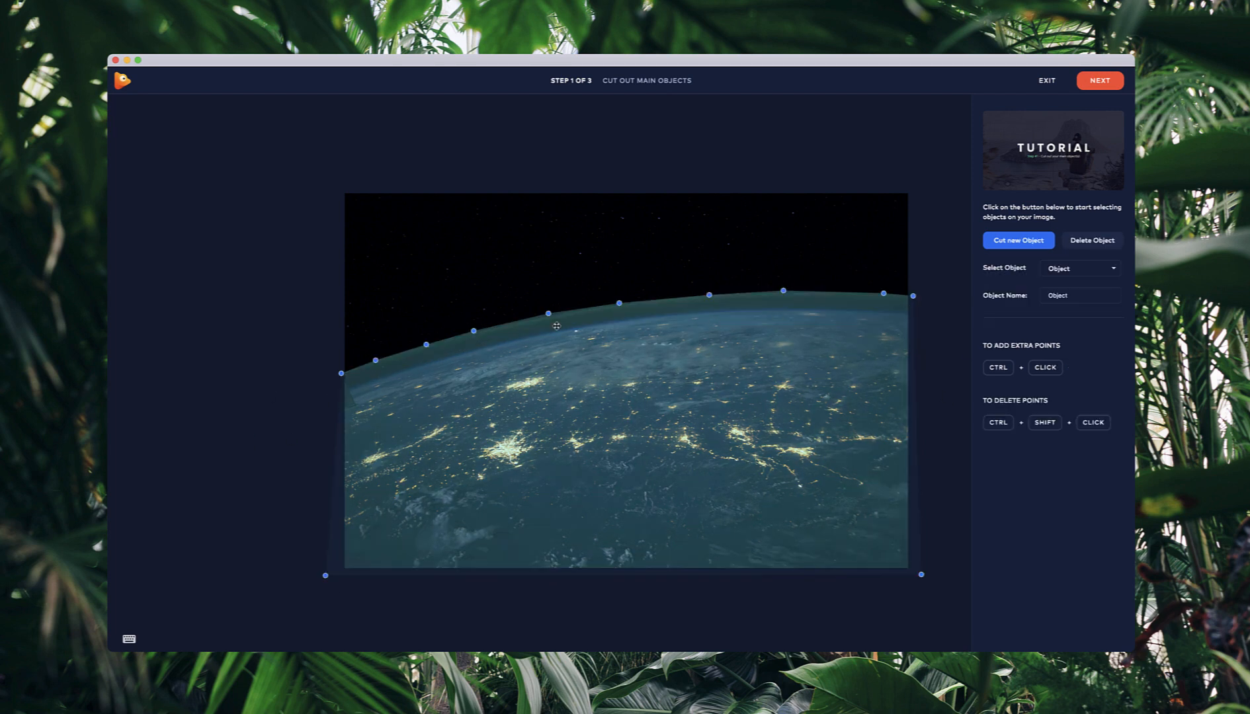
# Name the cut-out object EARTH and continue to filling the background space
pyautogui.doubleClick(1085, 294)
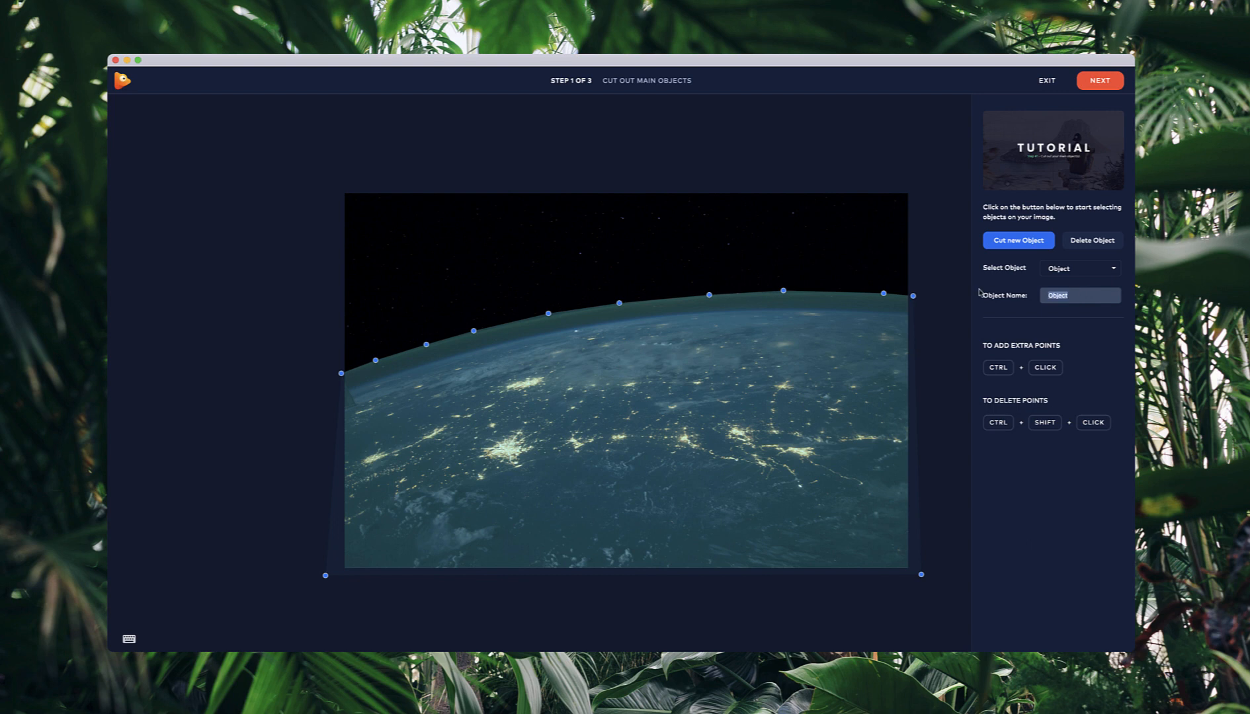
pyautogui.write('EARTH')
pyautogui.click(1100, 81)
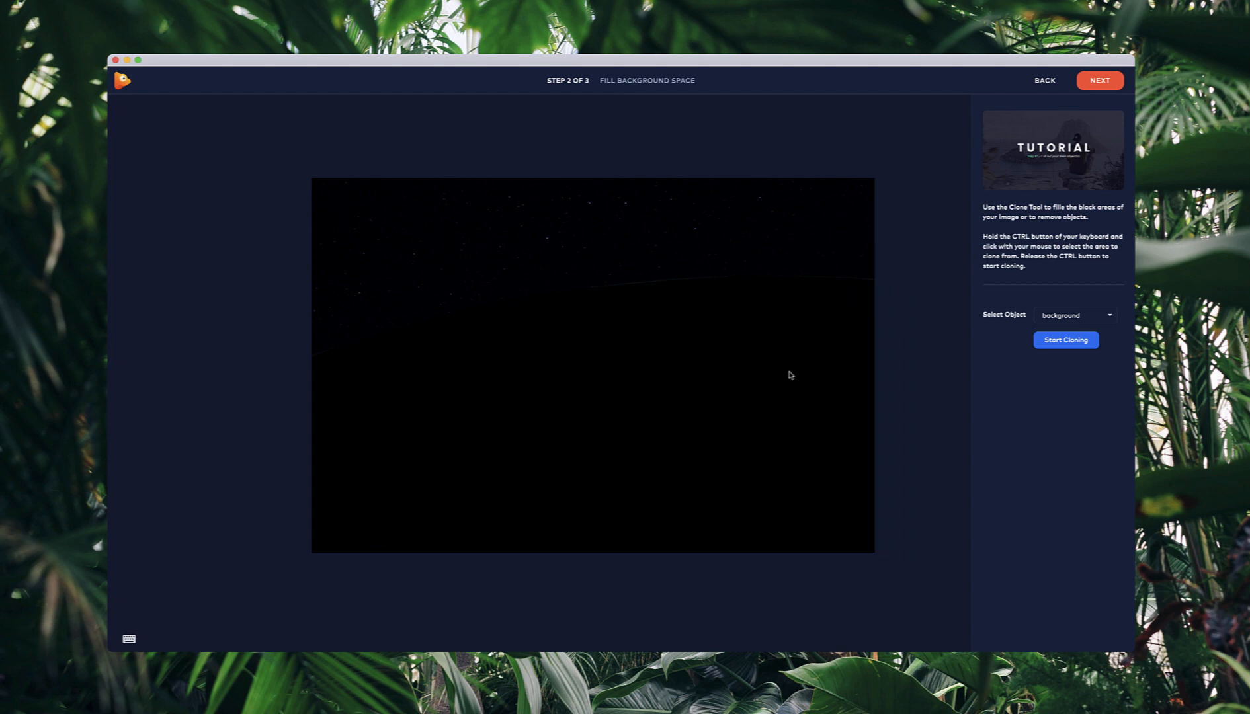
# Clone stars over the empty background area with a brush radius of 91 and proceed to the animation editor
pyautogui.click(1063, 341)
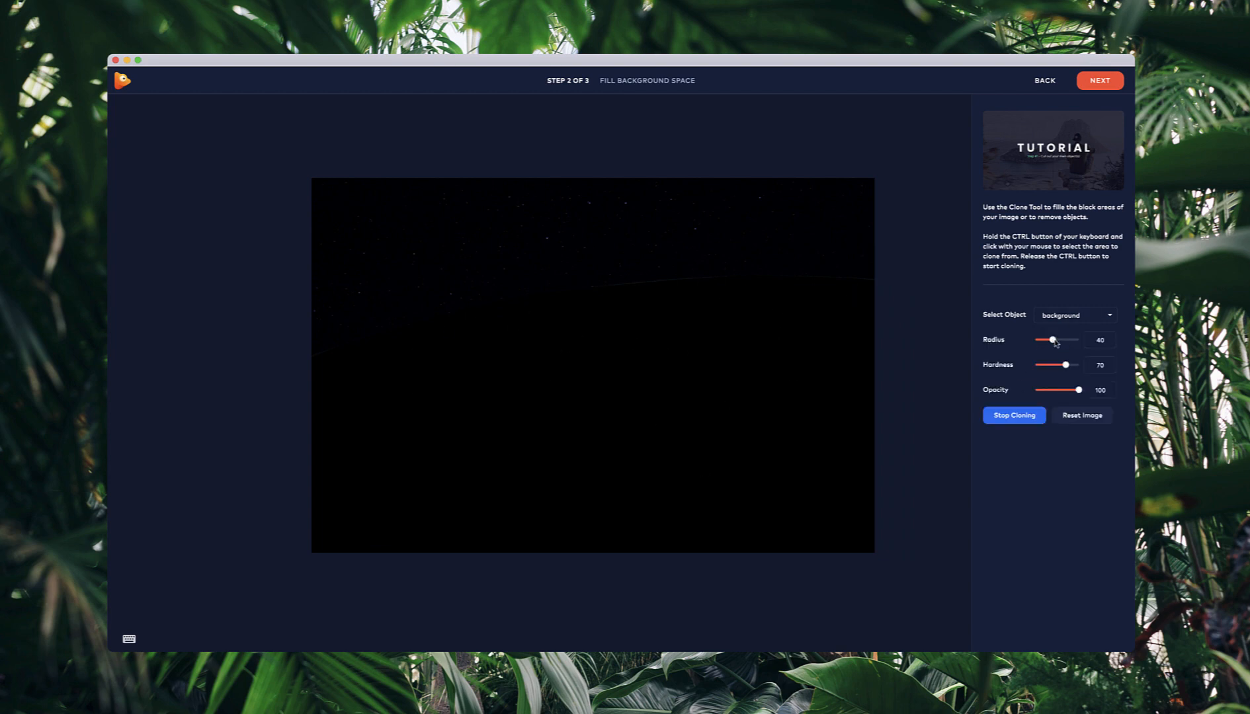
pyautogui.moveTo(1055, 343); pyautogui.dragTo(1077, 344)
pyautogui.scroll(2, 422, 281)
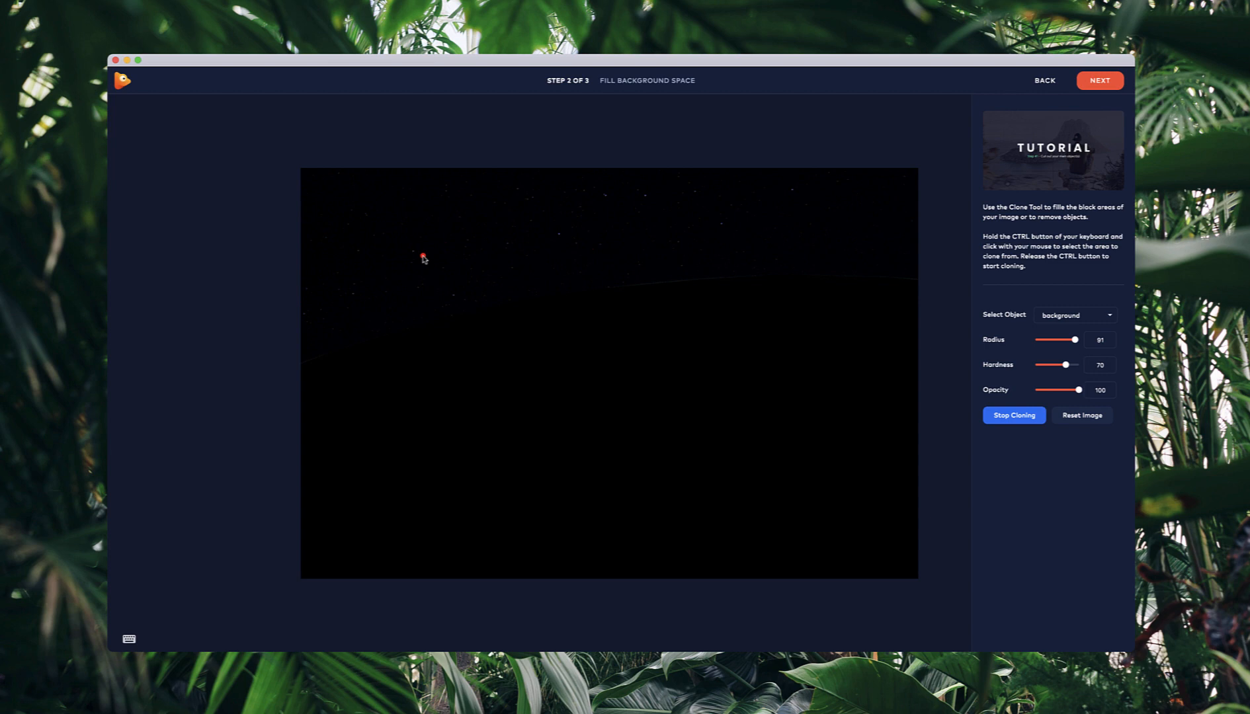
pyautogui.moveTo(439, 344)
pyautogui.mouseDown()
pyautogui.moveTo(514, 332)
pyautogui.moveTo(382, 351)
pyautogui.moveTo(434, 306)
pyautogui.mouseUp()
pyautogui.moveTo(374, 352)
pyautogui.mouseDown()
pyautogui.moveTo(320, 362)
pyautogui.moveTo(732, 313)
pyautogui.moveTo(901, 319)
pyautogui.moveTo(895, 352)
pyautogui.moveTo(625, 385)
pyautogui.mouseUp()
pyautogui.moveTo(507, 423); pyautogui.dragTo(442, 419)
pyautogui.moveTo(378, 462)
pyautogui.mouseDown()
pyautogui.moveTo(326, 424)
pyautogui.moveTo(342, 508)
pyautogui.moveTo(388, 512)
pyautogui.moveTo(478, 488)
pyautogui.moveTo(502, 461)
pyautogui.moveTo(383, 550)
pyautogui.moveTo(500, 539)
pyautogui.moveTo(508, 529)
pyautogui.moveTo(461, 461)
pyautogui.mouseUp()
pyautogui.keyDown('ctrl'); pyautogui.click(563, 236); pyautogui.keyUp('ctrl')
pyautogui.moveTo(603, 508)
pyautogui.mouseDown()
pyautogui.moveTo(694, 500)
pyautogui.moveTo(732, 420)
pyautogui.moveTo(809, 391)
pyautogui.mouseUp()
pyautogui.keyDown('ctrl'); pyautogui.click(533, 379); pyautogui.keyUp('ctrl')
pyautogui.moveTo(754, 454)
pyautogui.mouseDown()
pyautogui.moveTo(878, 390)
pyautogui.moveTo(834, 565)
pyautogui.moveTo(508, 544)
pyautogui.moveTo(533, 545)
pyautogui.mouseUp()
pyautogui.keyDown('ctrl'); pyautogui.click(531, 438); pyautogui.keyUp('ctrl')
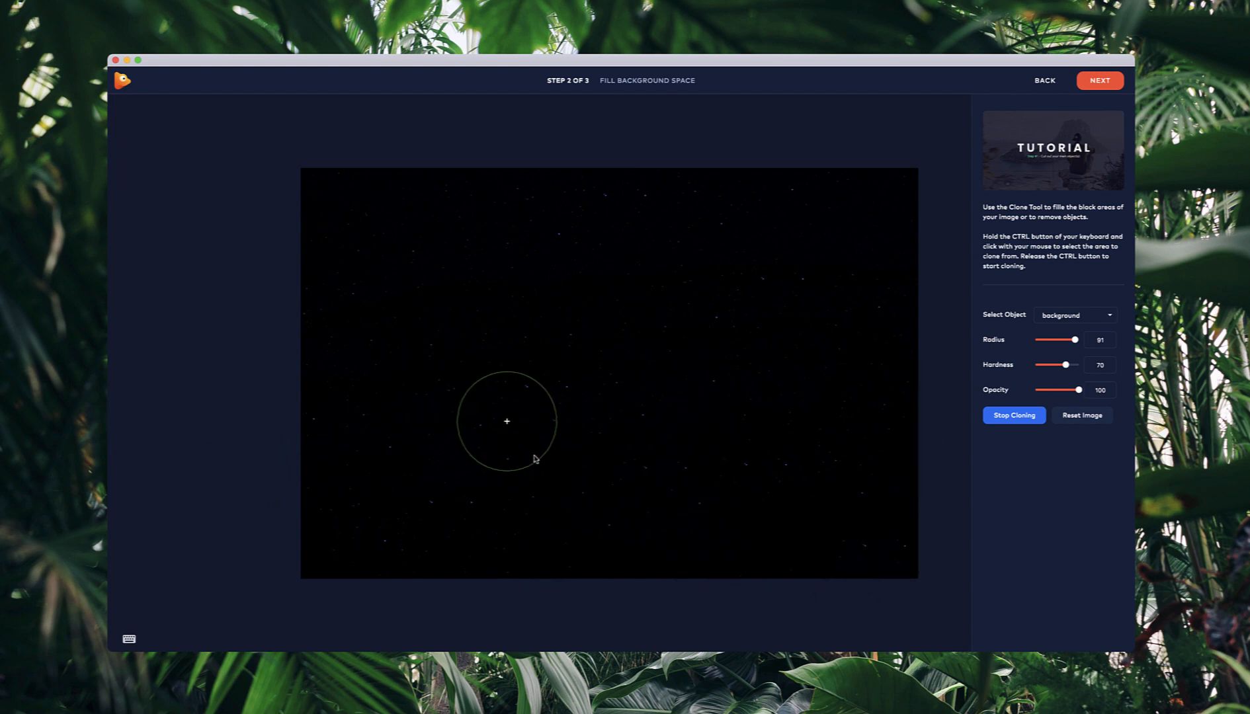
pyautogui.click(1100, 80)
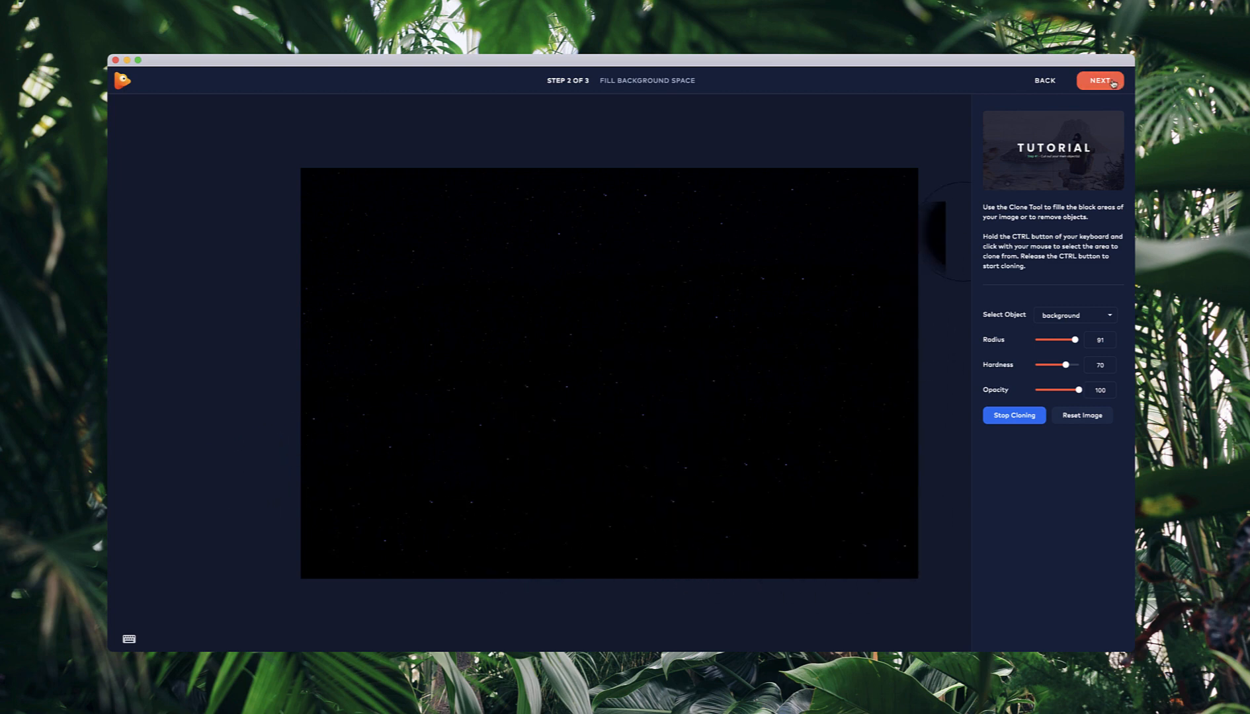
# Briefly preview the scene's playback and stop it
pyautogui.moveTo(755, 390); pyautogui.dragTo(710, 378)
pyautogui.press('space')
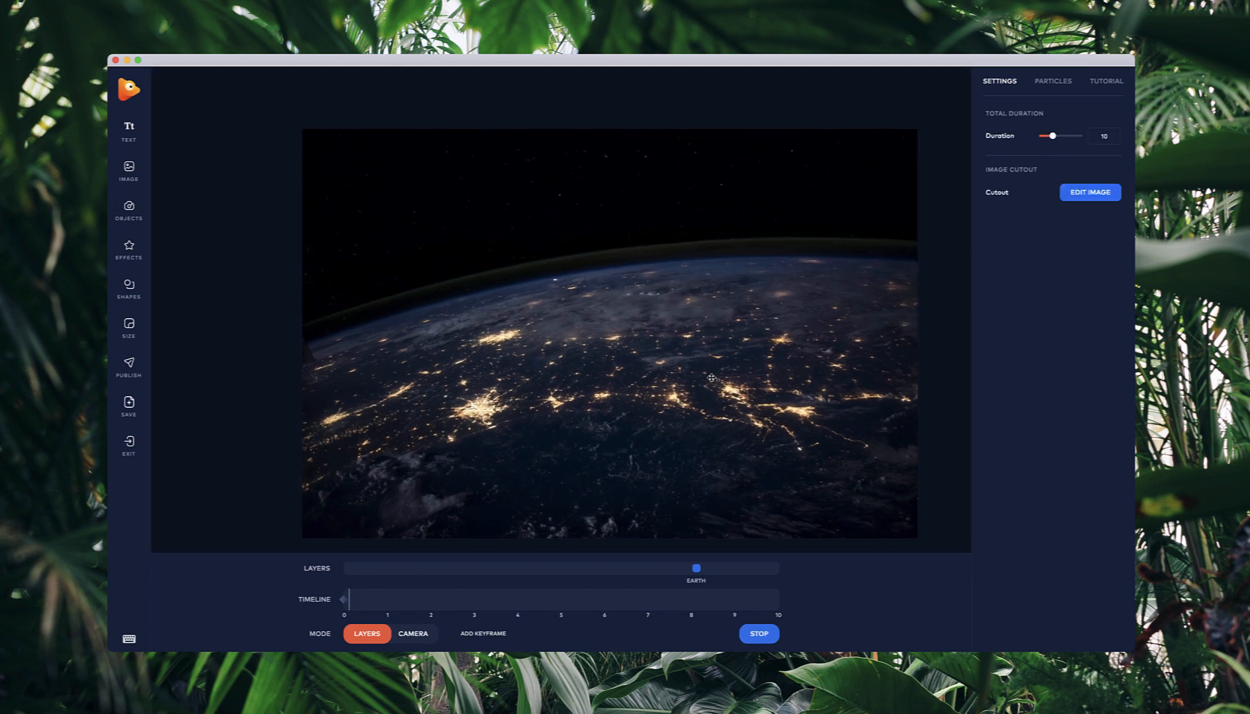
pyautogui.press('space')
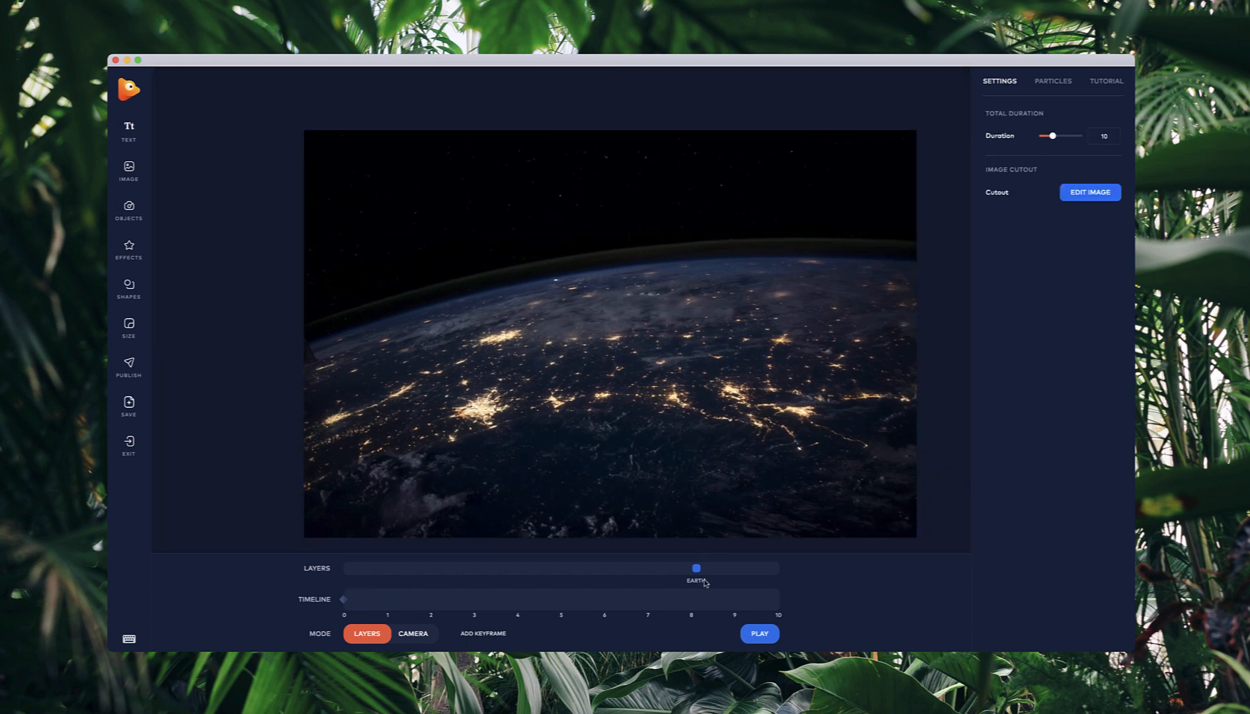
# Try the EARTH layer at the very start of the layer depth track and shift the camera in camera mode
pyautogui.moveTo(696, 567); pyautogui.dragTo(556, 580)
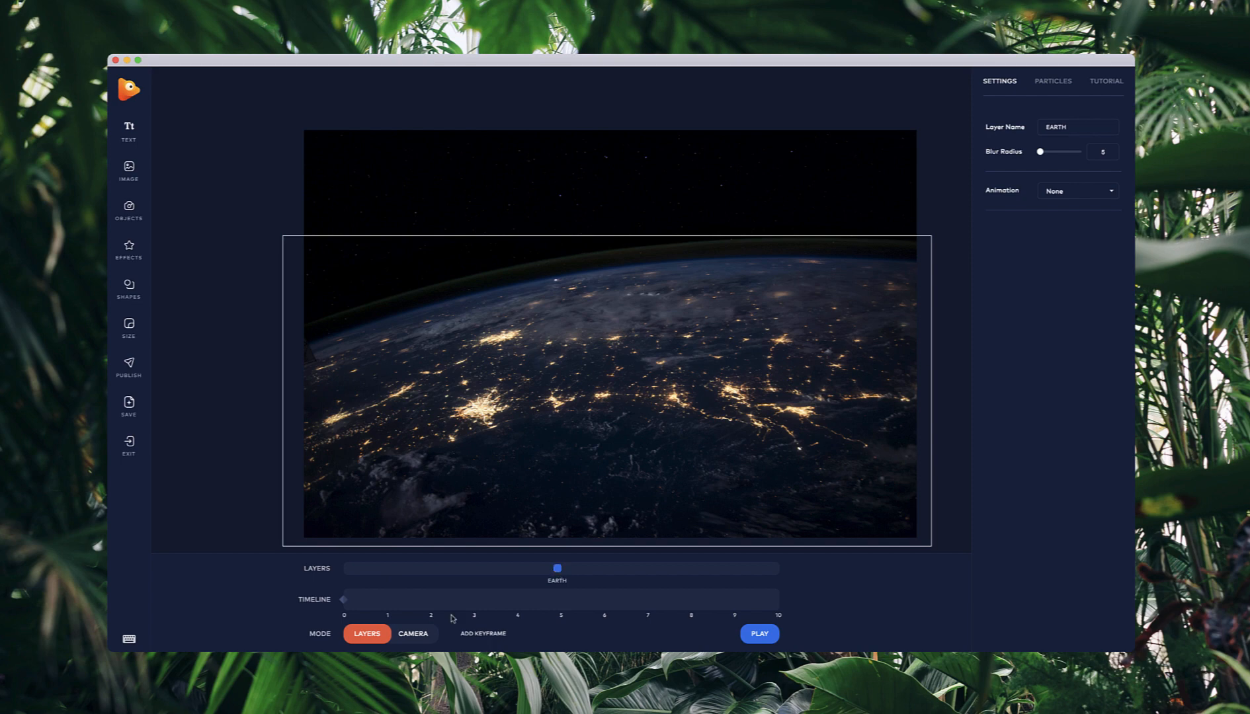
pyautogui.moveTo(559, 569); pyautogui.dragTo(343, 577)
pyautogui.click(416, 636)
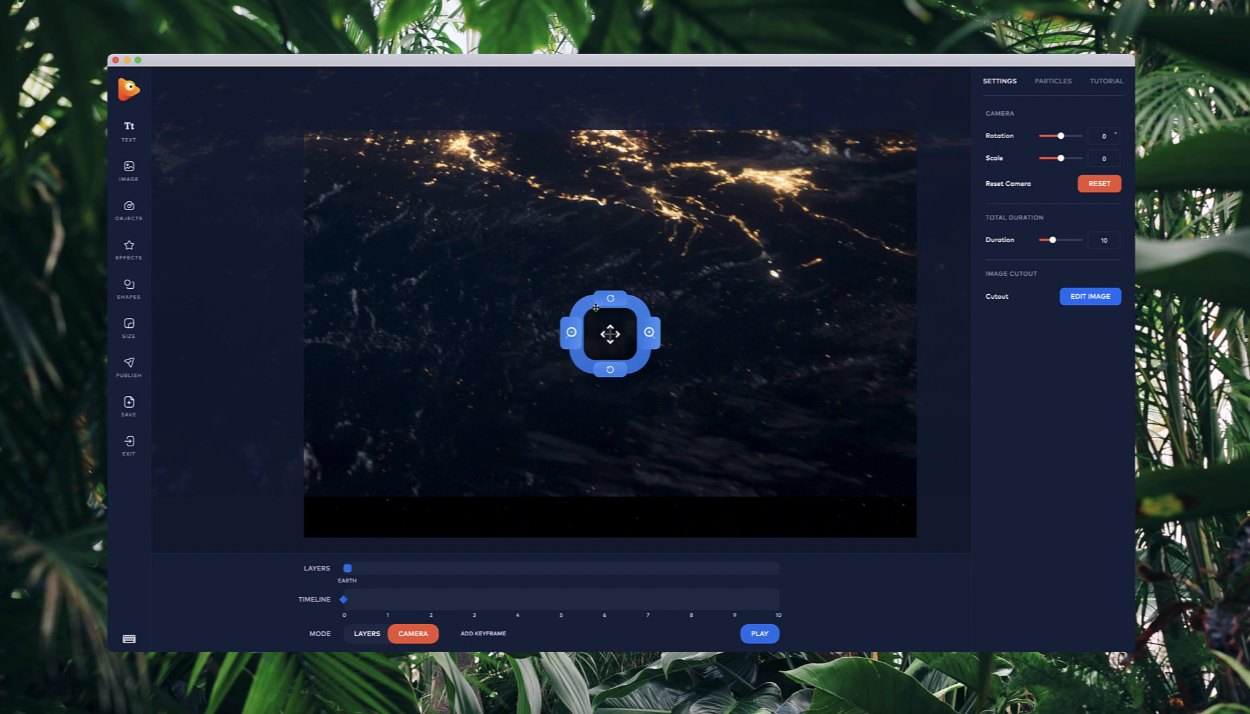
pyautogui.moveTo(595, 308); pyautogui.dragTo(564, 268)
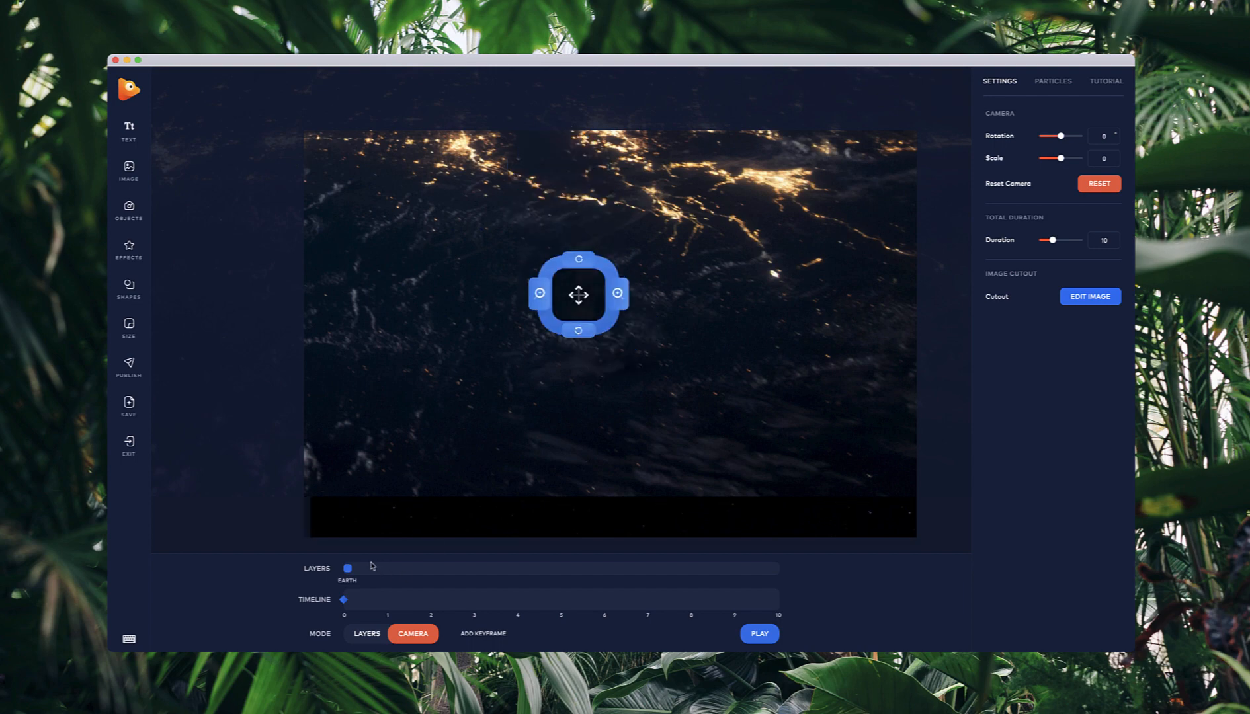
# Place the EARTH layer near the middle of the depth track and reset the camera after a test movement
pyautogui.moveTo(347, 569)
pyautogui.mouseDown()
pyautogui.moveTo(582, 569)
pyautogui.moveTo(564, 568)
pyautogui.mouseUp()
pyautogui.moveTo(582, 295)
pyautogui.mouseDown()
pyautogui.moveTo(474, 287)
pyautogui.moveTo(512, 217)
pyautogui.moveTo(801, 190)
pyautogui.moveTo(737, 159)
pyautogui.moveTo(605, 223)
pyautogui.moveTo(588, 248)
pyautogui.moveTo(613, 245)
pyautogui.mouseUp()
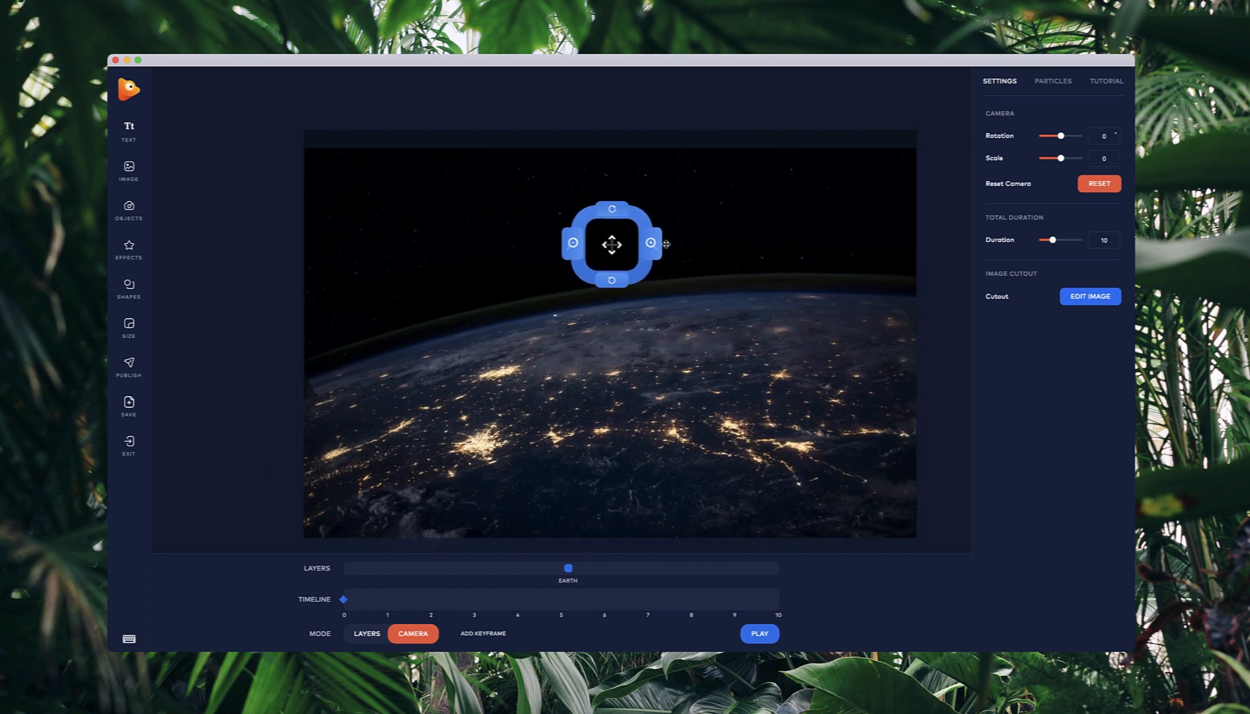
pyautogui.click(1088, 187)
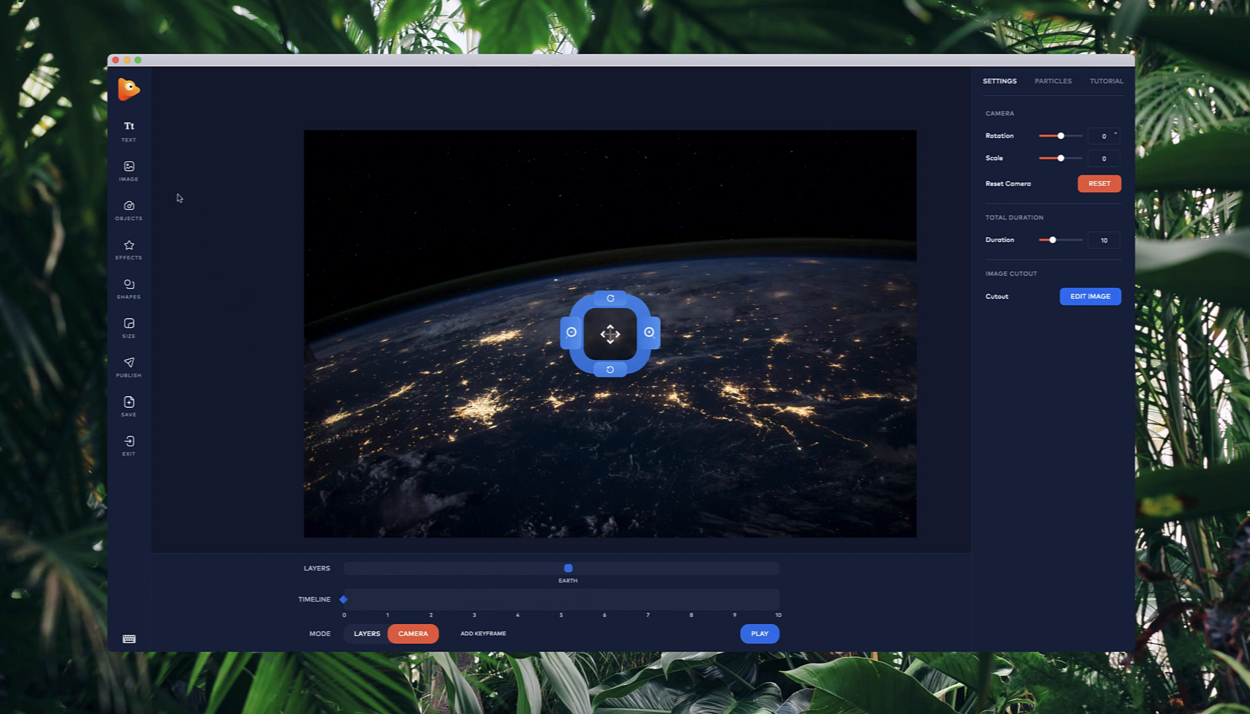
# Import the red moon JPEG from the POPULAR folder as an image layer
pyautogui.click(133, 175)
pyautogui.click(564, 315)
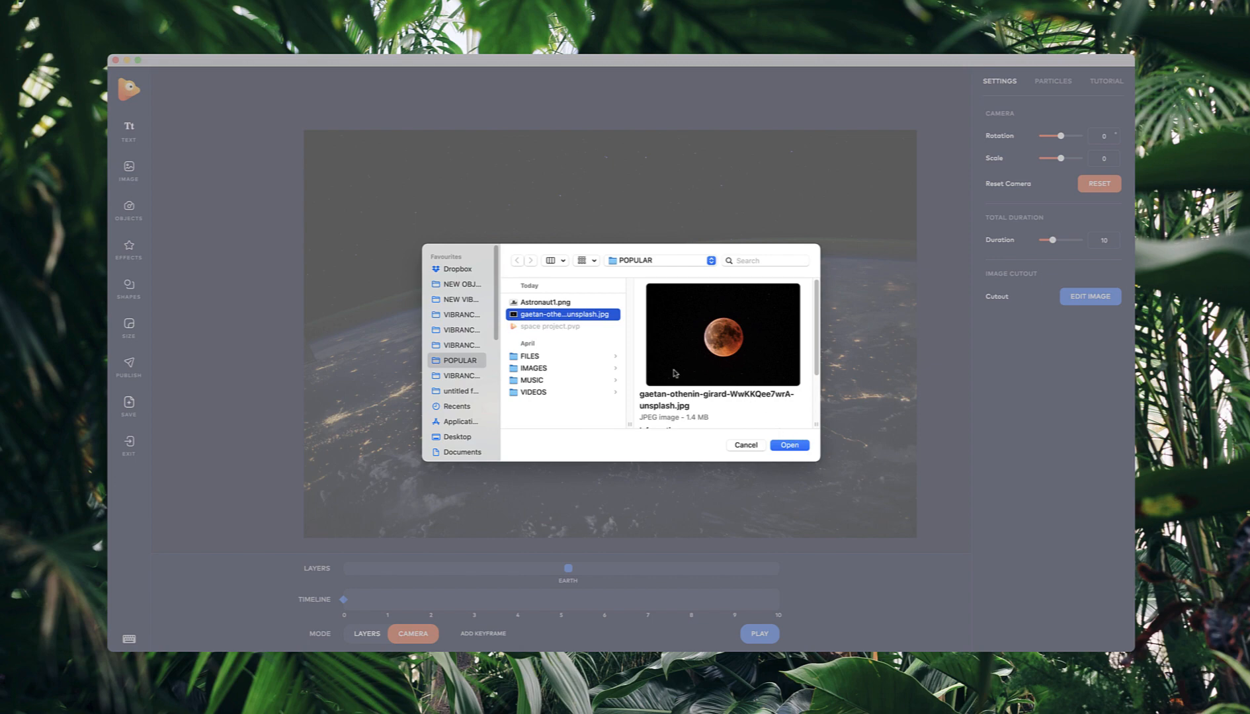
pyautogui.click(790, 447)
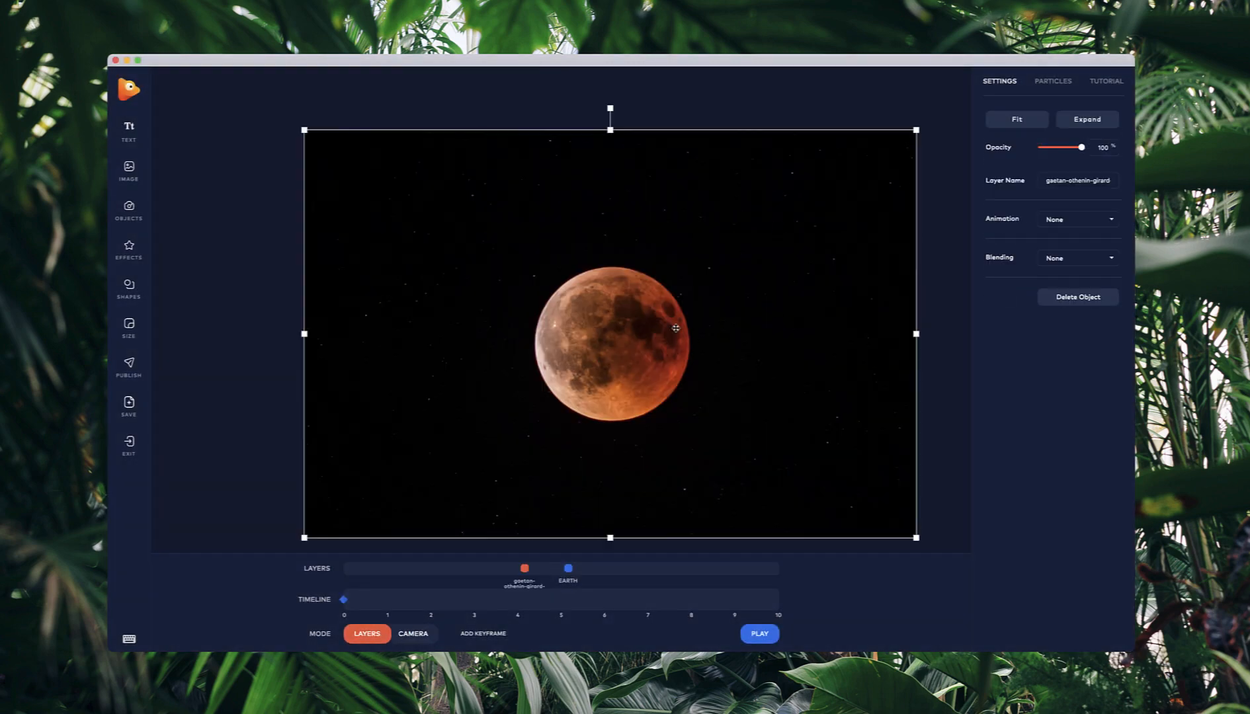
# Set the moon layer's blending to Screen and position the moon over the right part of the Earth's horizon
pyautogui.moveTo(607, 333); pyautogui.dragTo(651, 272)
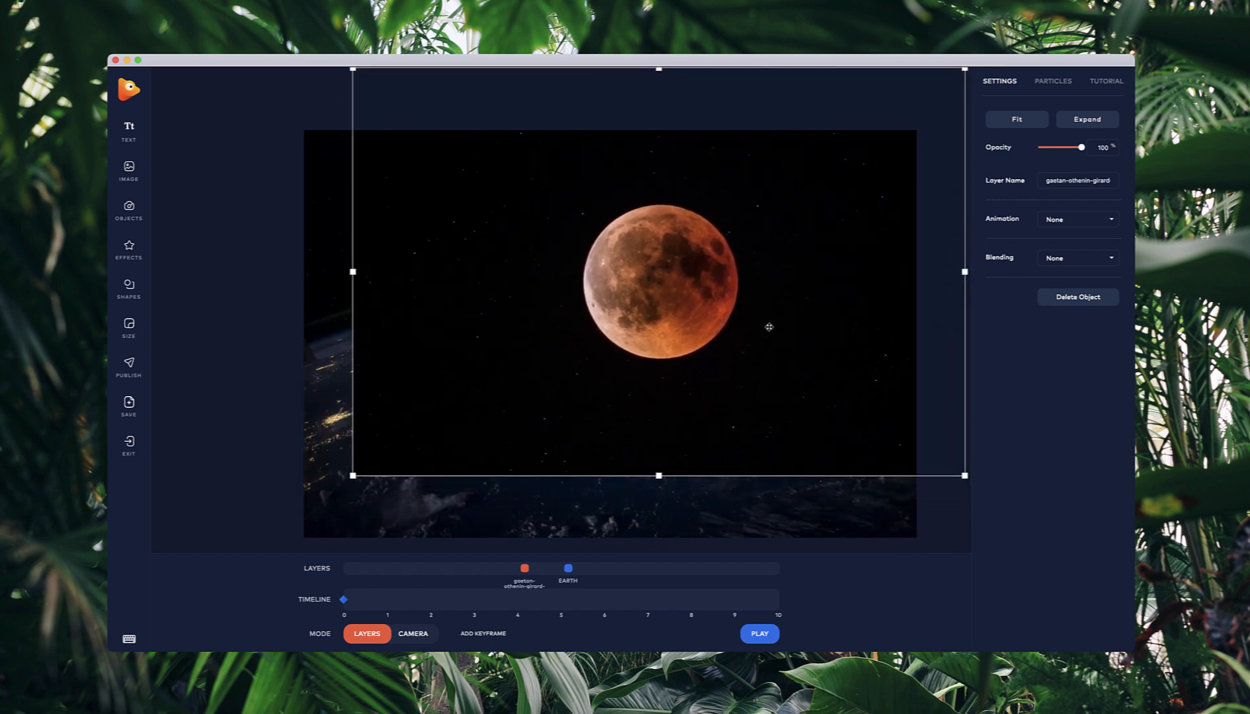
pyautogui.moveTo(709, 255); pyautogui.dragTo(680, 229)
pyautogui.click(1098, 259)
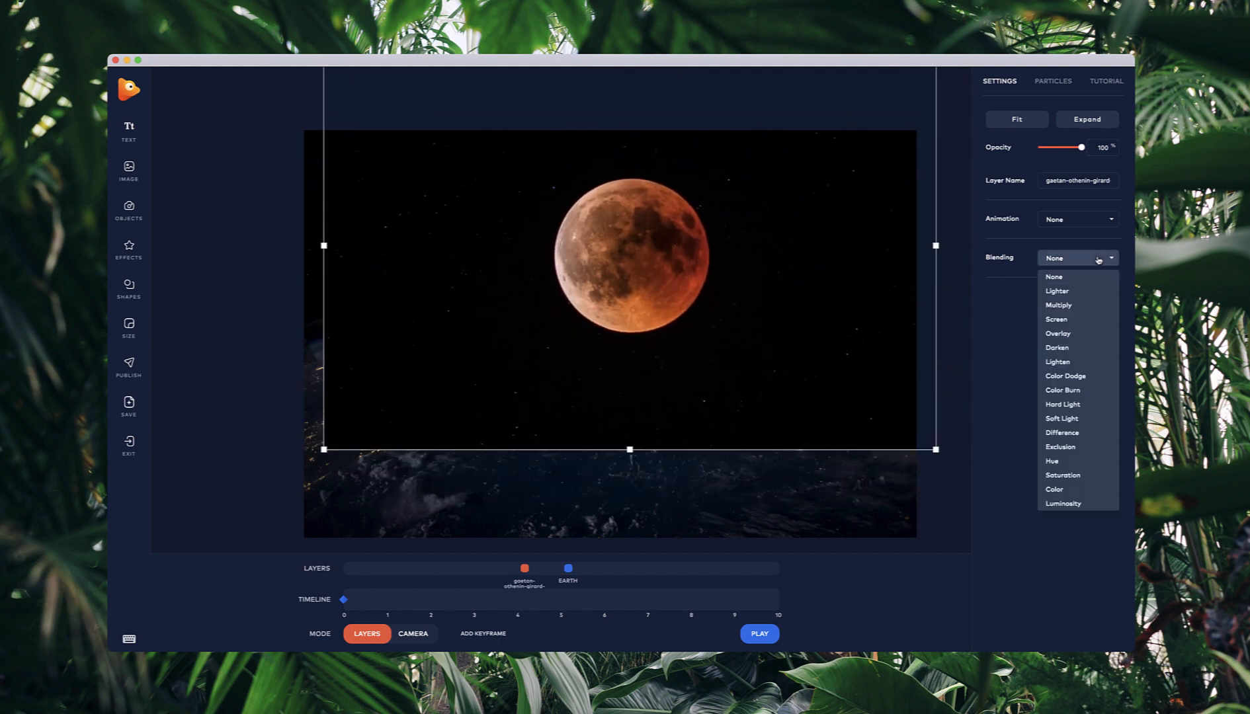
pyautogui.click(1074, 319)
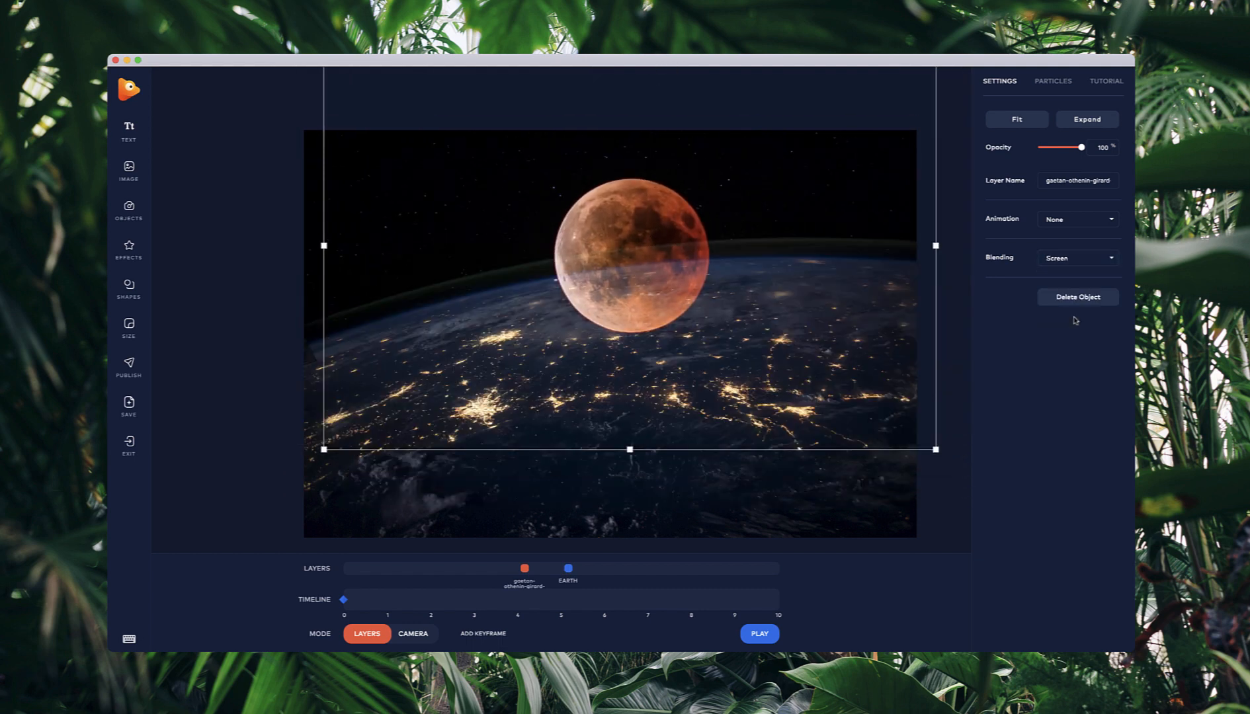
pyautogui.moveTo(729, 265); pyautogui.dragTo(747, 229)
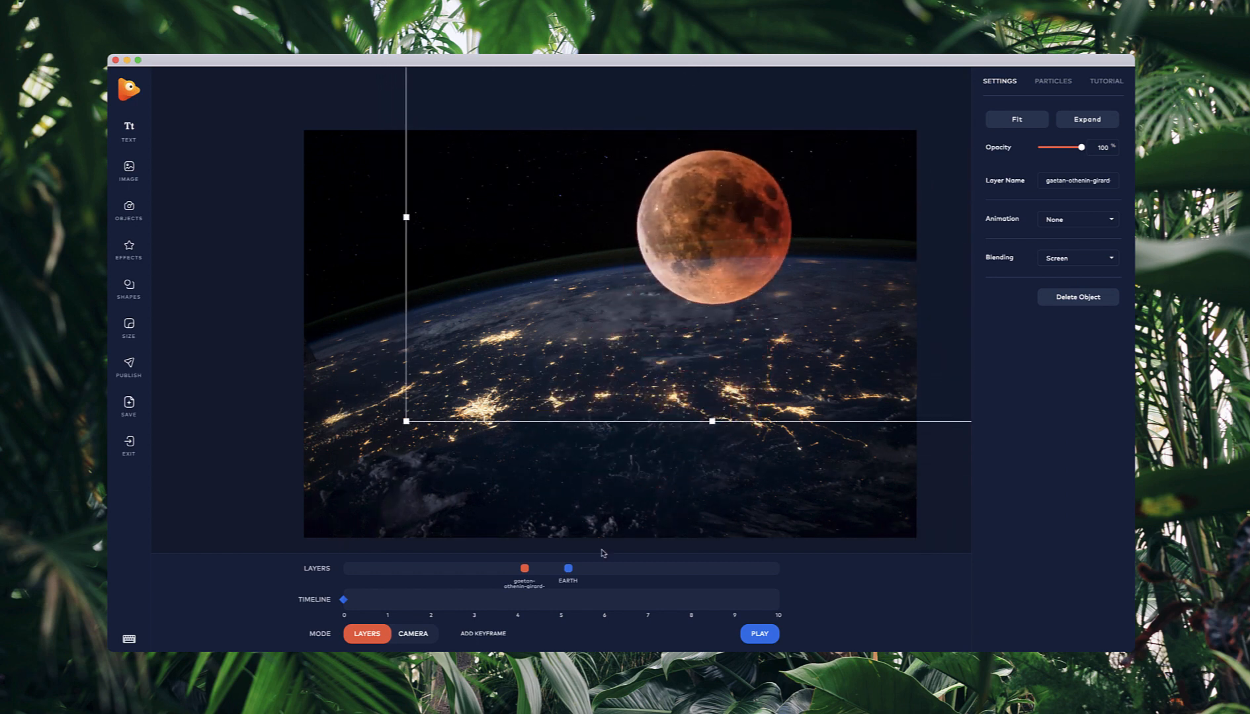
# Move the moon layer behind EARTH, toward the far end of the depth track, and place the moon partly below the horizon
pyautogui.moveTo(524, 568); pyautogui.dragTo(739, 568)
pyautogui.moveTo(725, 169); pyautogui.dragTo(705, 143)
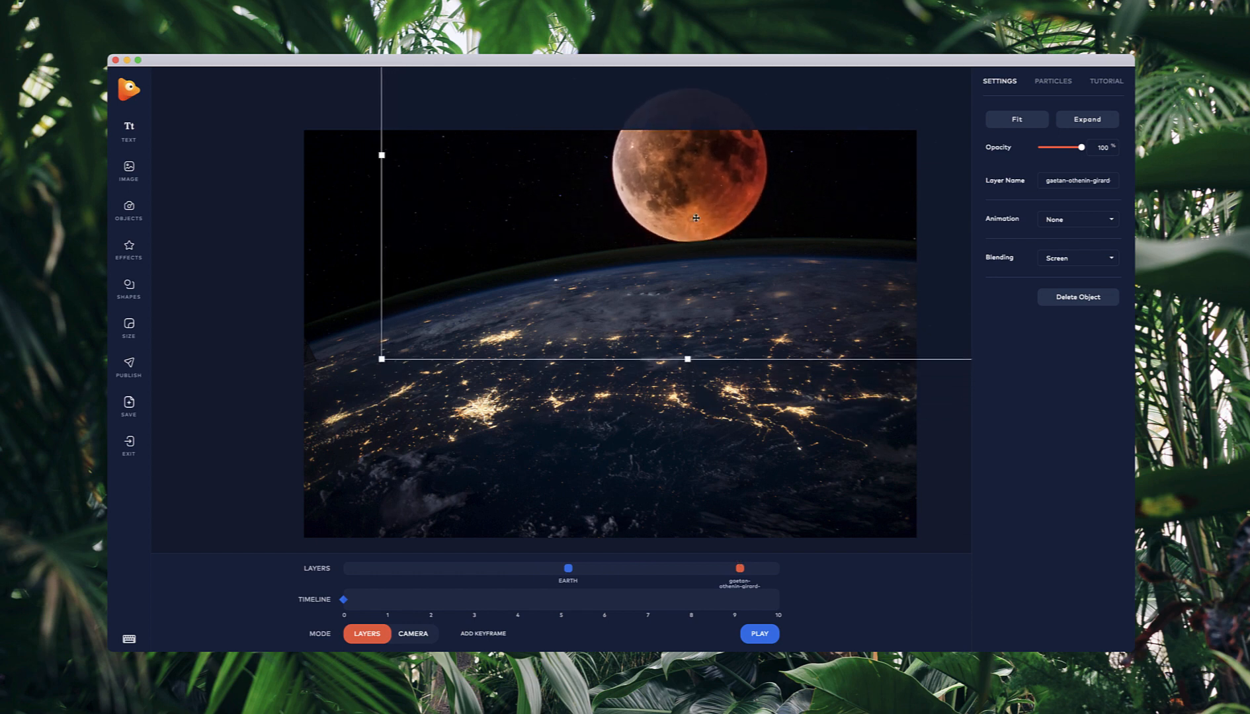
pyautogui.moveTo(769, 242); pyautogui.dragTo(781, 281)
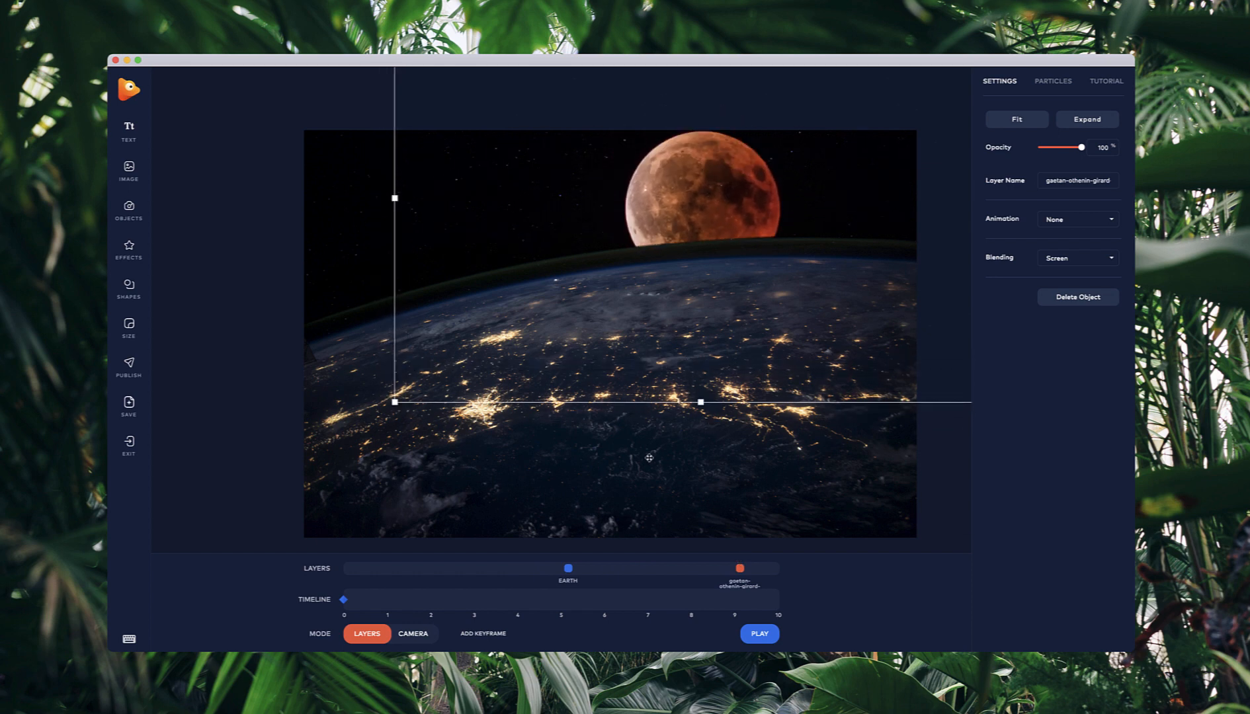
# Set the EARTH layer's blur radius to 75
pyautogui.click(543, 465)
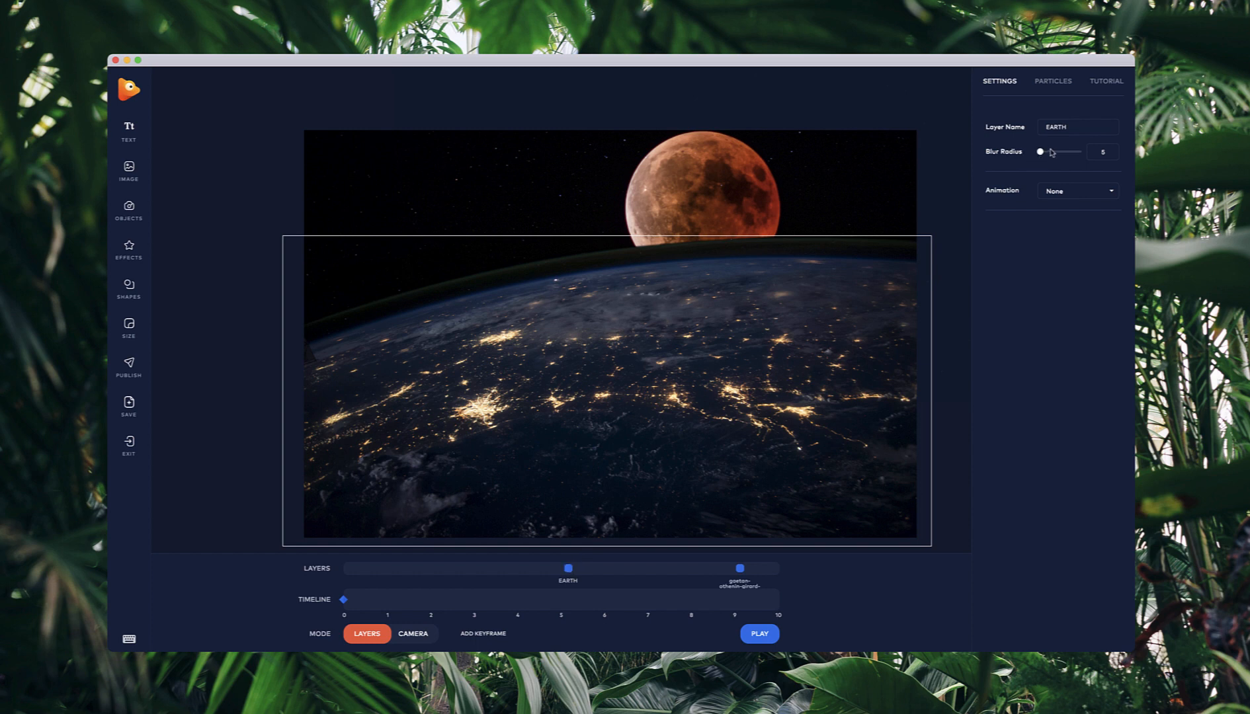
pyautogui.moveTo(1039, 153); pyautogui.dragTo(1069, 153)
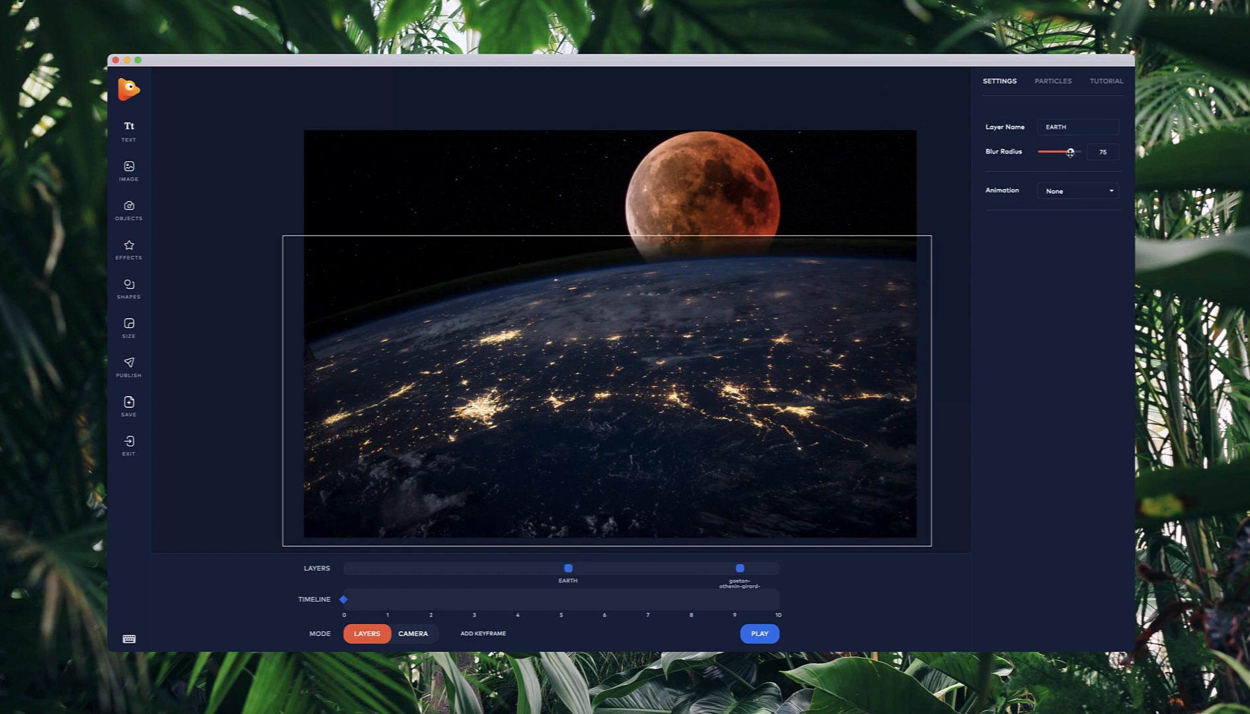
# Shrink the moon, place it above the horizon partly beyond the image's upper edge, and bring its layer slightly closer to EARTH in depth
pyautogui.click(715, 194)
pyautogui.click(775, 412)
pyautogui.moveTo(836, 162)
pyautogui.mouseDown()
pyautogui.moveTo(804, 159)
pyautogui.moveTo(748, 103)
pyautogui.moveTo(796, 87)
pyautogui.mouseUp()
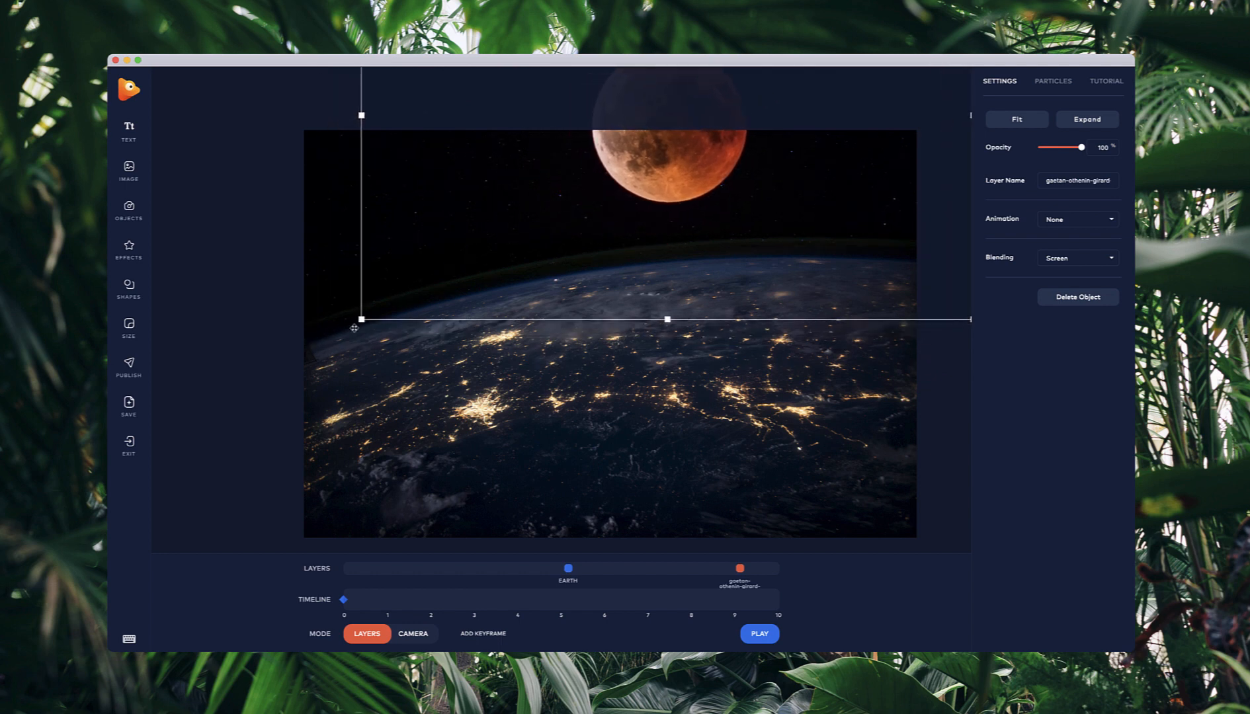
pyautogui.moveTo(361, 319); pyautogui.dragTo(566, 181)
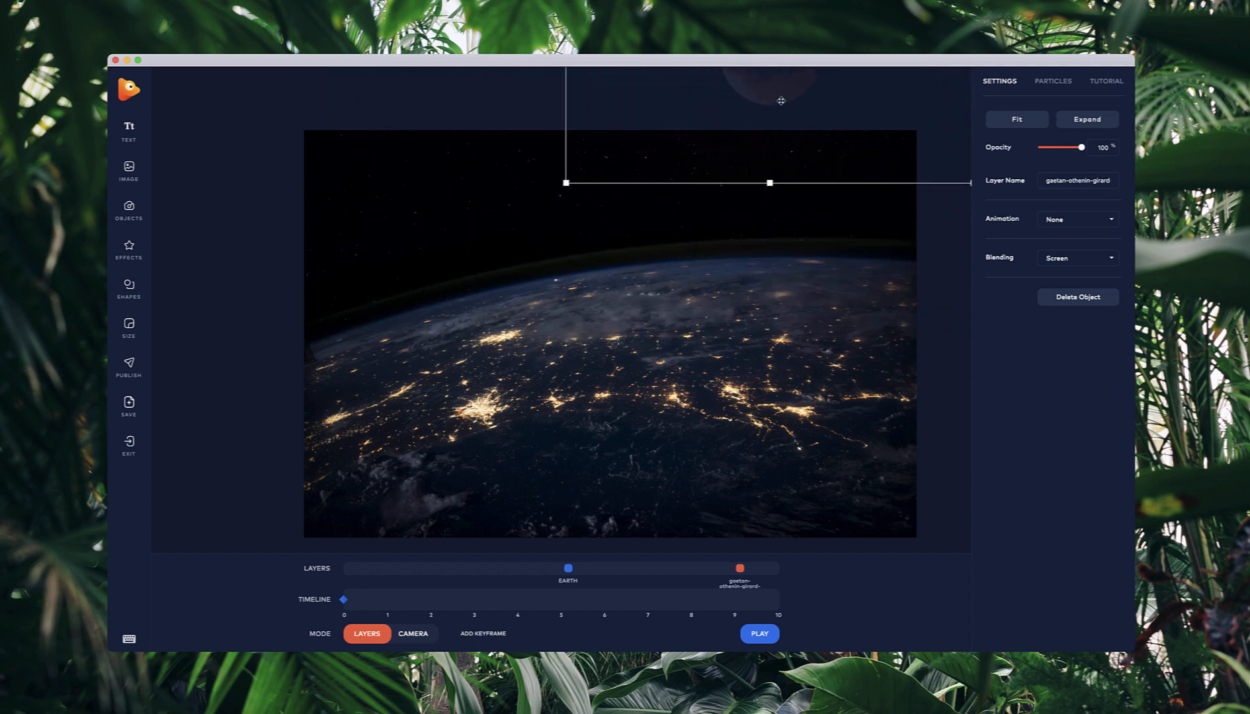
pyautogui.moveTo(763, 107); pyautogui.dragTo(673, 202)
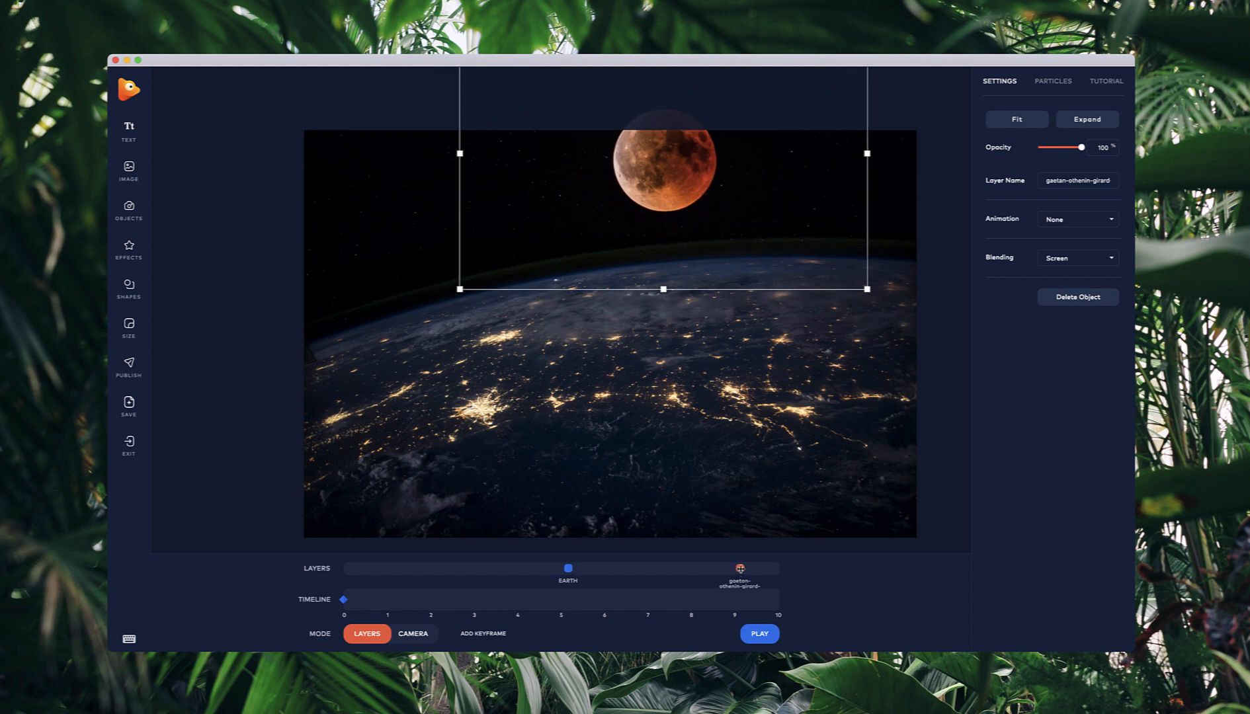
pyautogui.moveTo(740, 568); pyautogui.dragTo(709, 568)
# Search the objects library for "people" and add the person in the red hooded jacket with a blue backpack
pyautogui.click(129, 210)
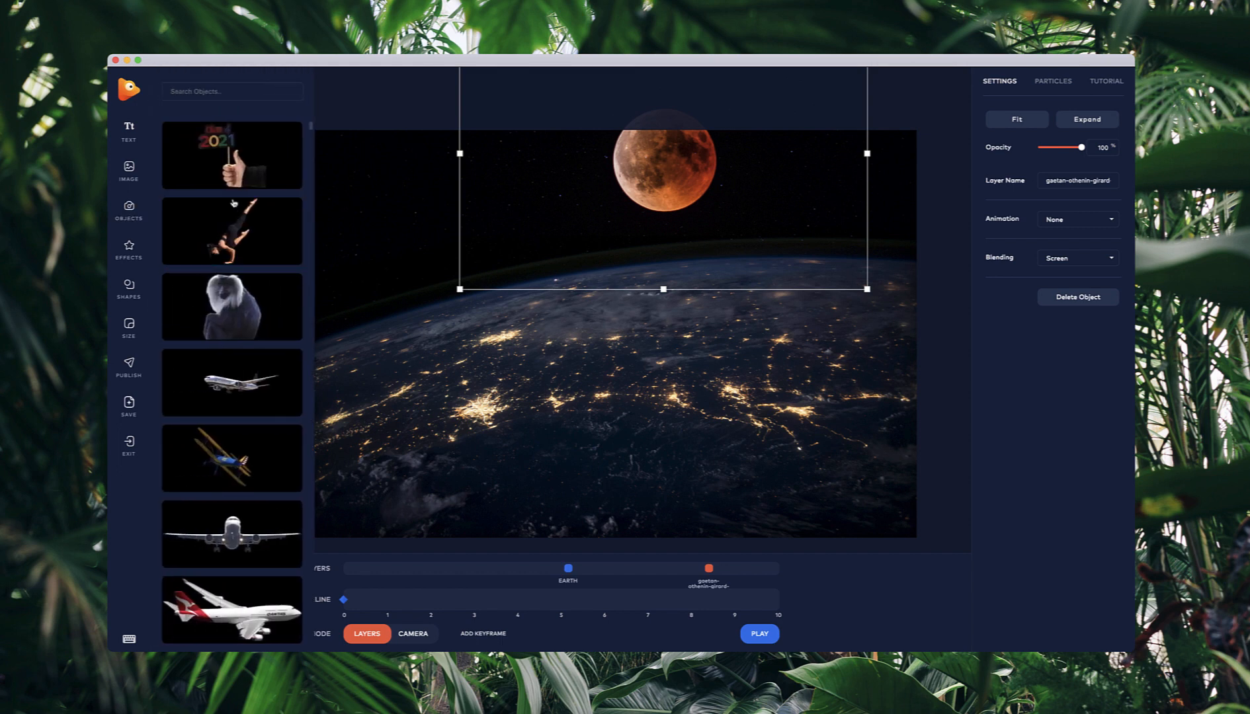
pyautogui.click(208, 92)
pyautogui.write('people')
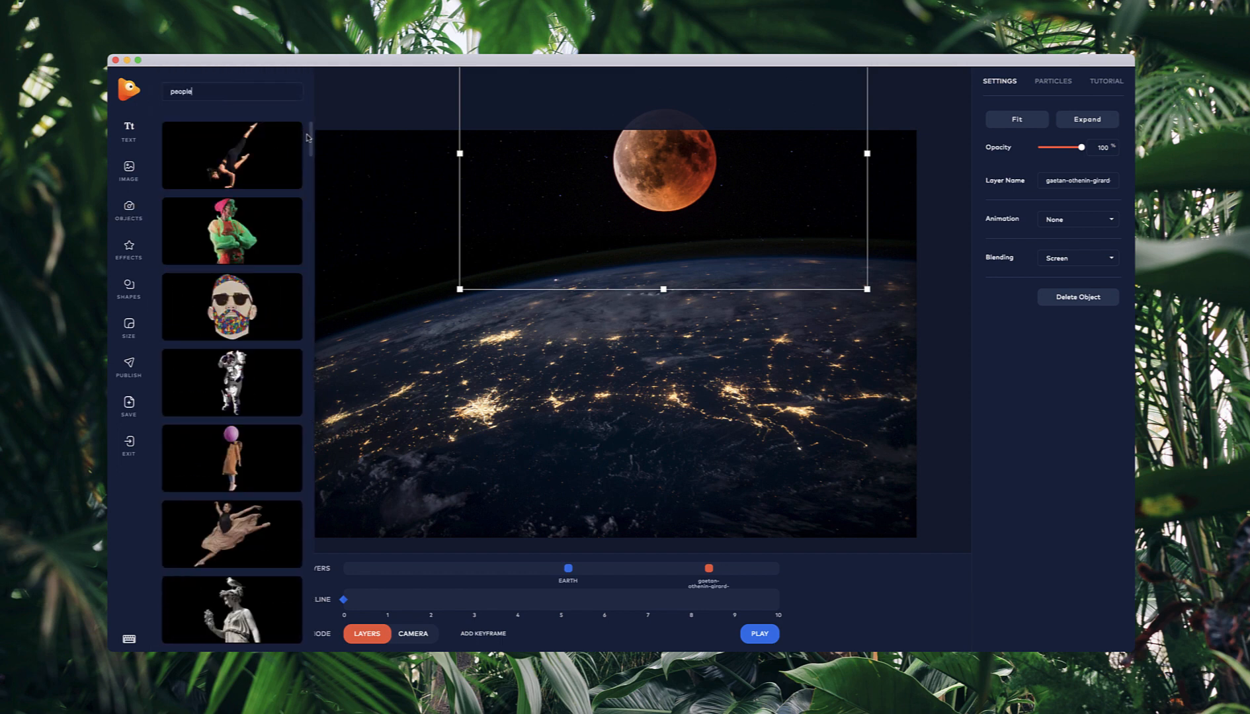
pyautogui.scroll(-5, 313, 139)
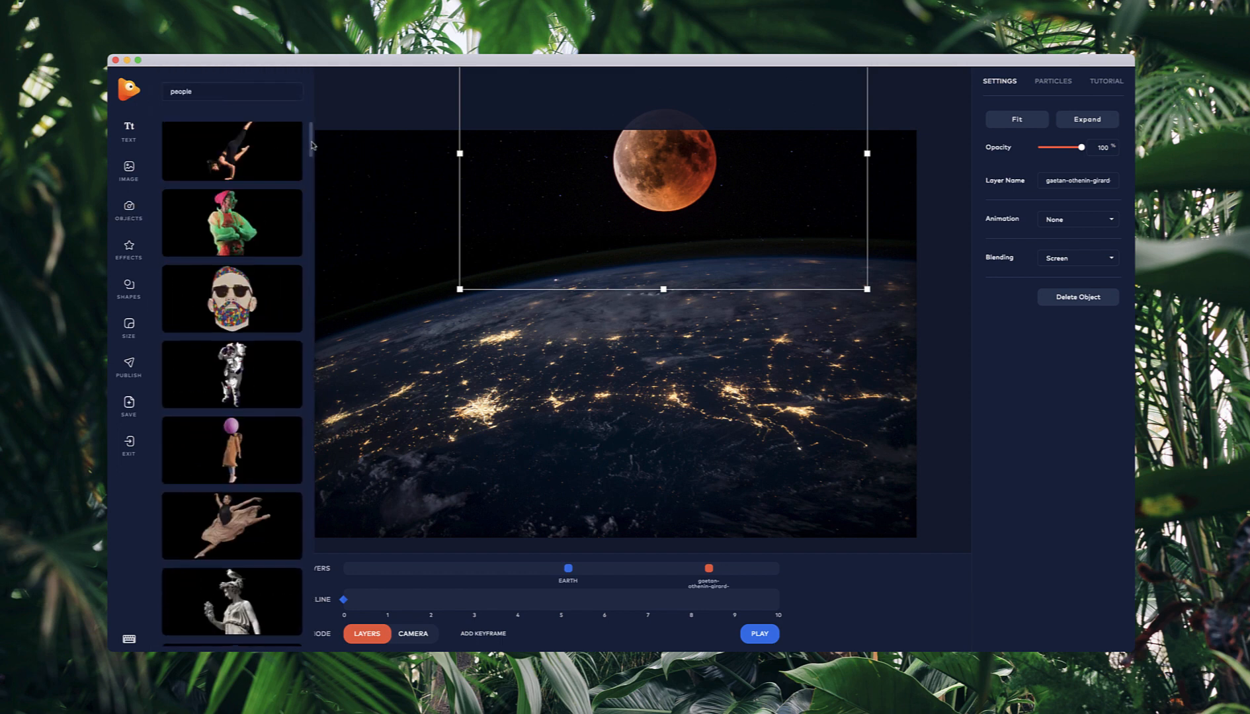
pyautogui.moveTo(312, 155); pyautogui.dragTo(291, 523)
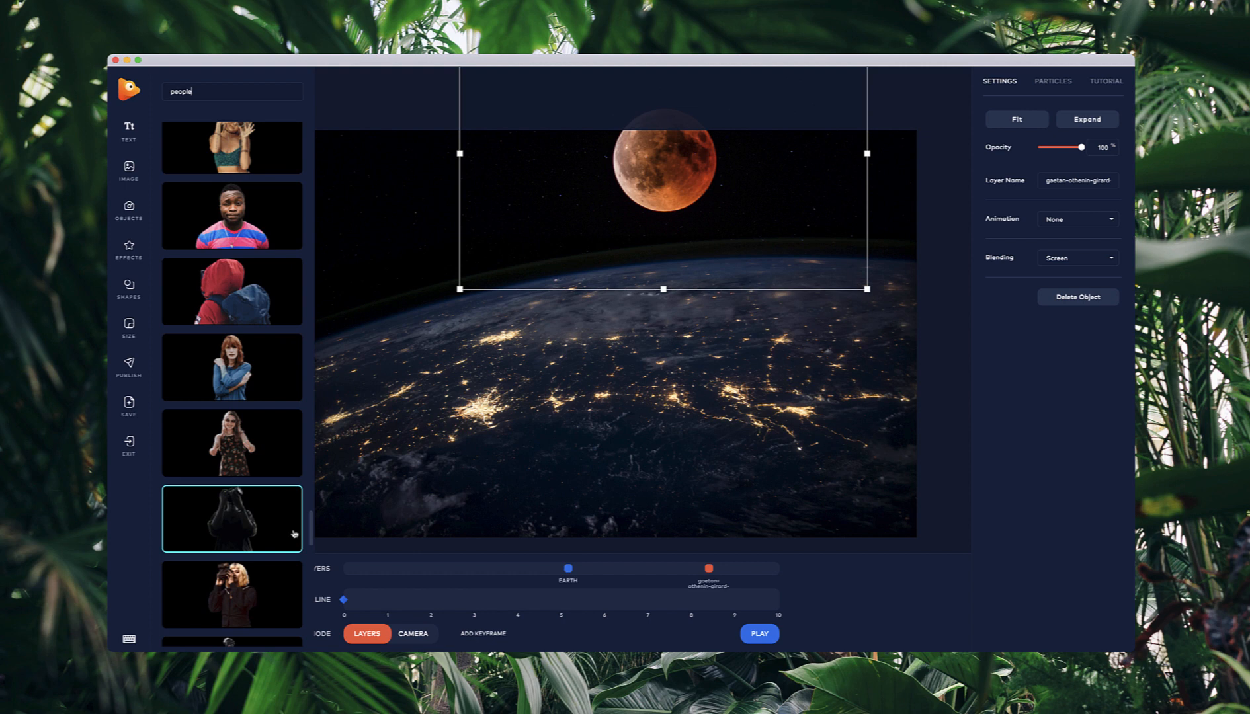
pyautogui.click(227, 307)
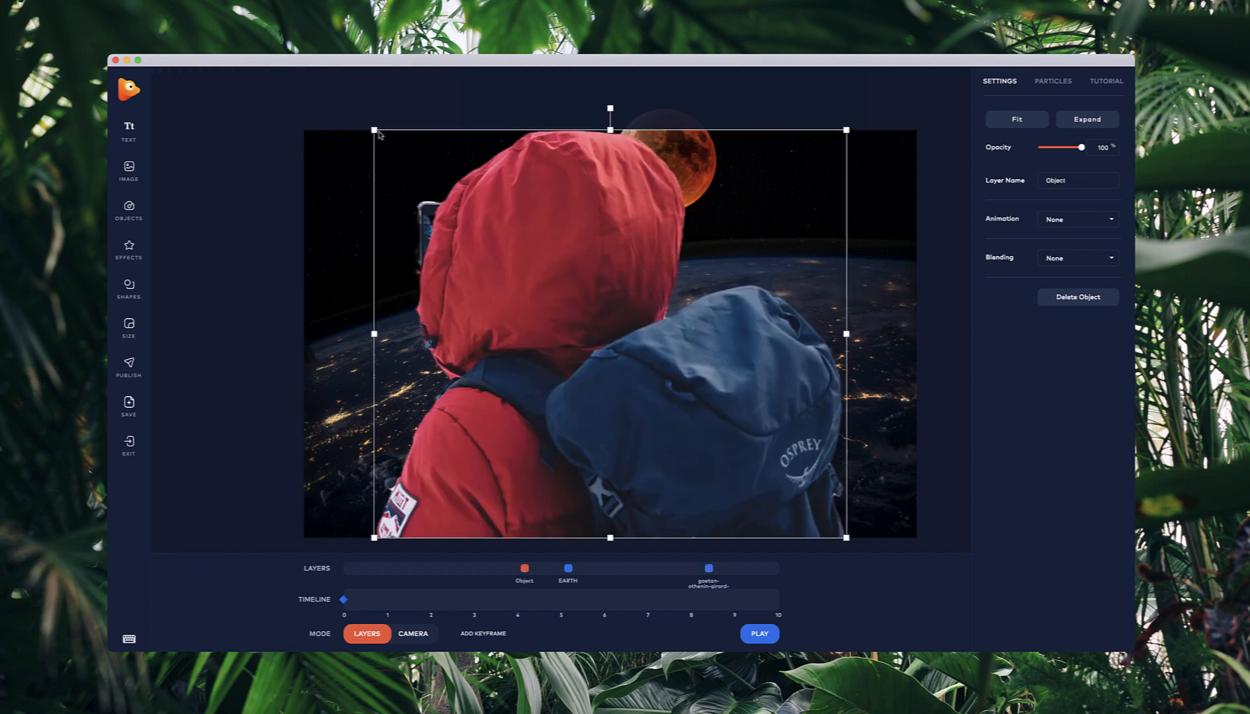
# Scale down the added figure, rename its layer "person", and place it in the image's lower right corner, partly outside the frame
pyautogui.moveTo(375, 130); pyautogui.dragTo(681, 396)
pyautogui.moveTo(1072, 182); pyautogui.dragTo(988, 175)
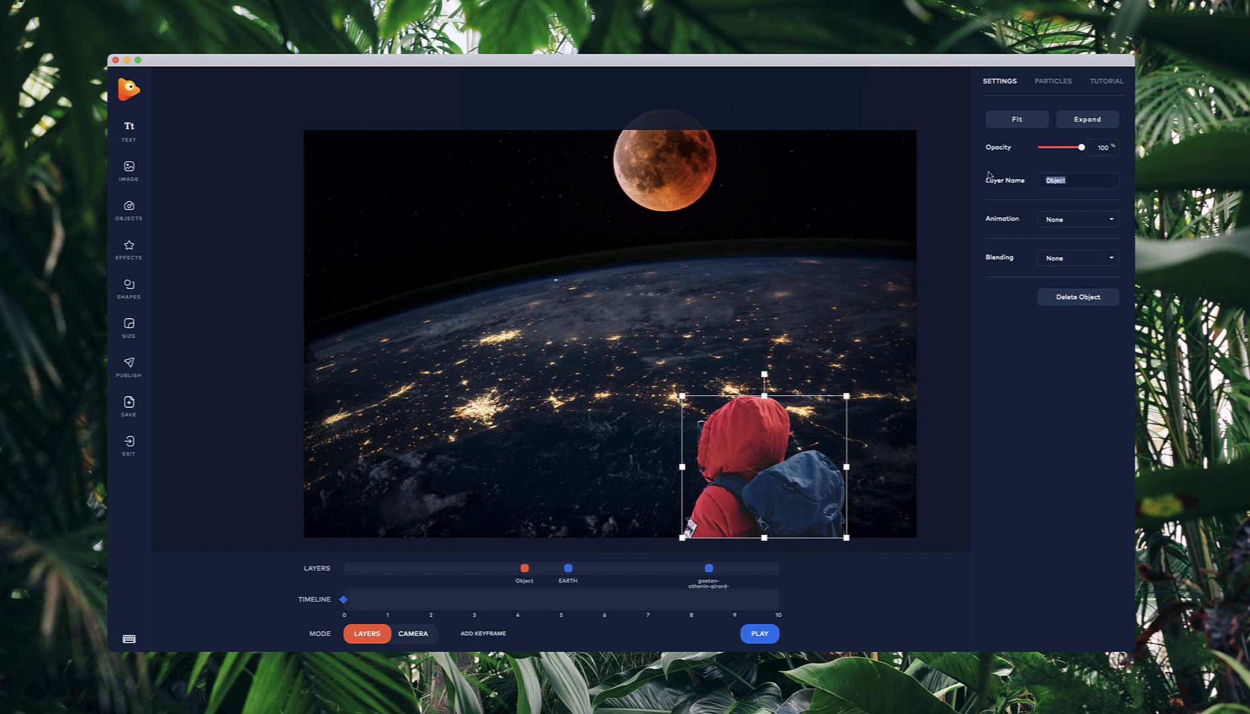
pyautogui.write('person')
pyautogui.moveTo(777, 450); pyautogui.dragTo(872, 454)
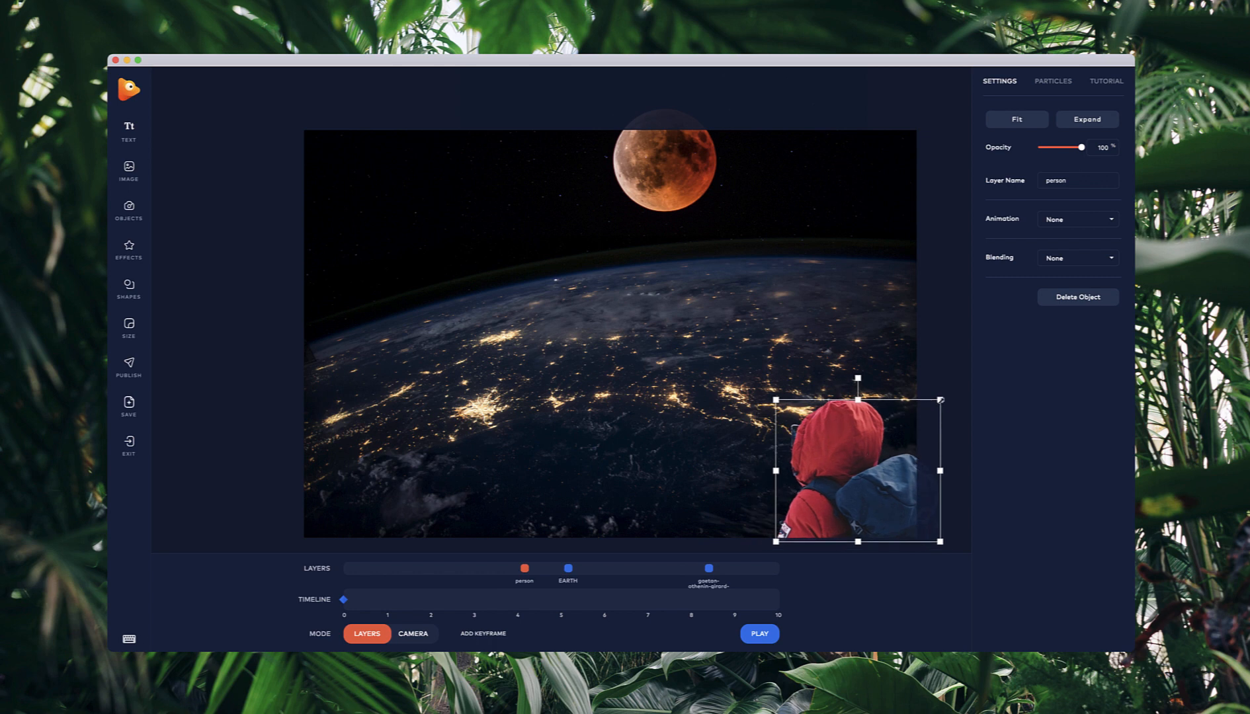
pyautogui.moveTo(940, 400); pyautogui.dragTo(957, 378)
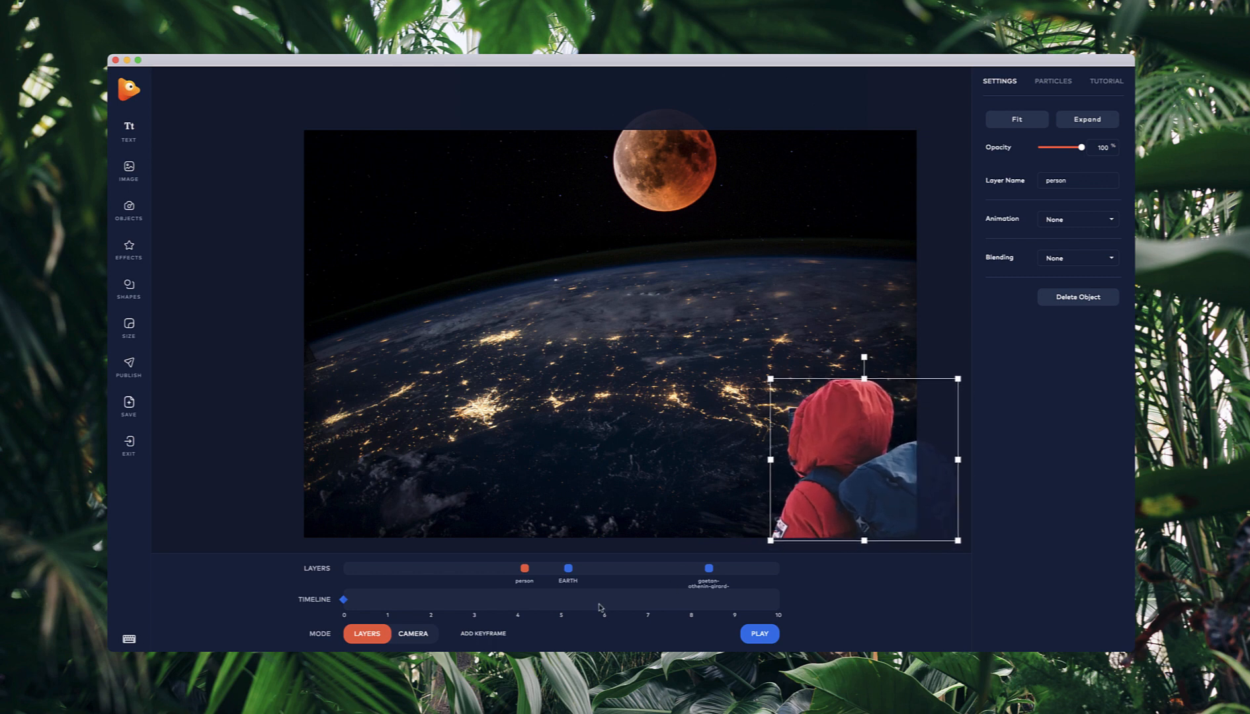
# Move the person layer well in front of EARTH on the depth track after testing it behind EARTH
pyautogui.moveTo(524, 571)
pyautogui.mouseDown()
pyautogui.moveTo(549, 569)
pyautogui.moveTo(410, 569)
pyautogui.moveTo(598, 569)
pyautogui.mouseUp()
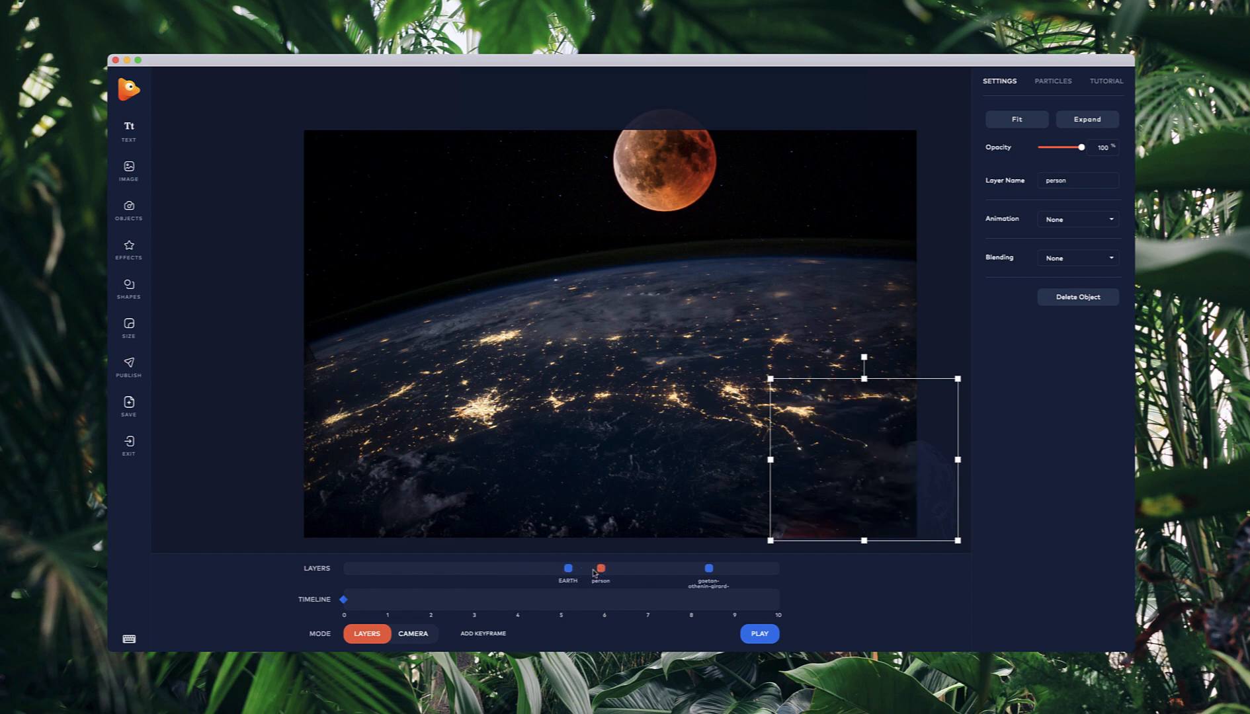
pyautogui.moveTo(594, 573); pyautogui.dragTo(432, 578)
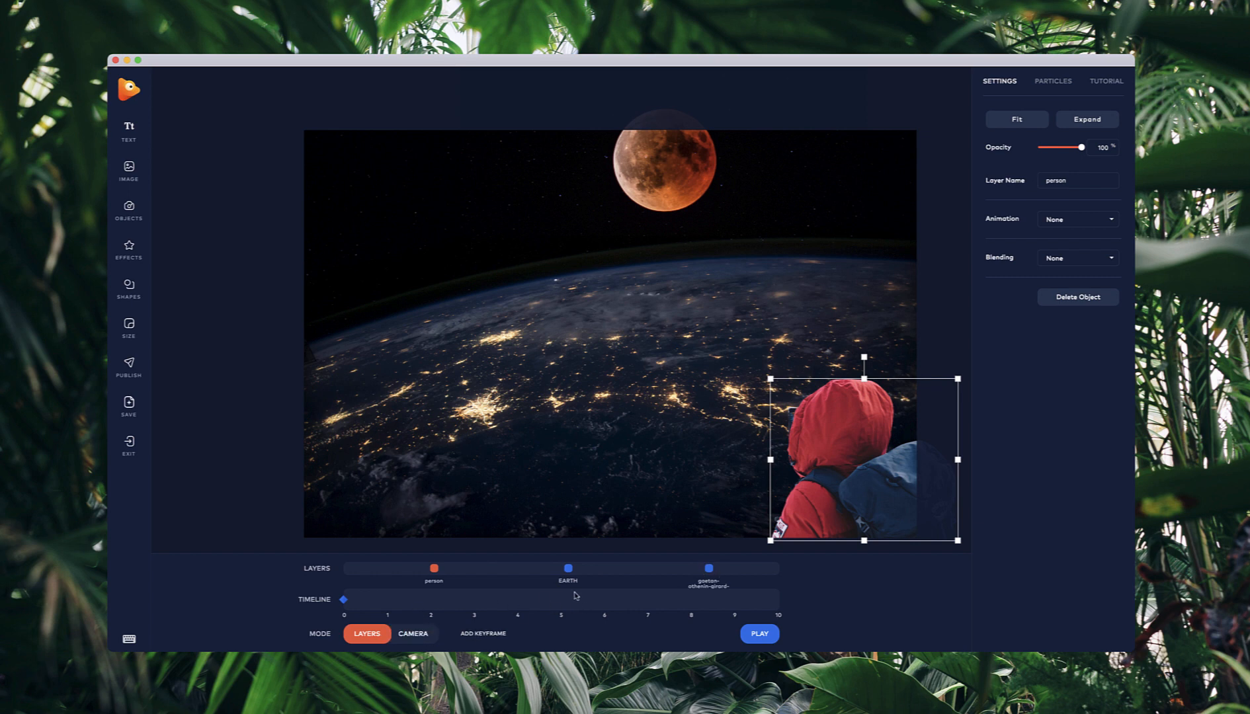
# Add a text layer reading "PHOTOVIBRANCE"
pyautogui.click(127, 137)
pyautogui.click(654, 348)
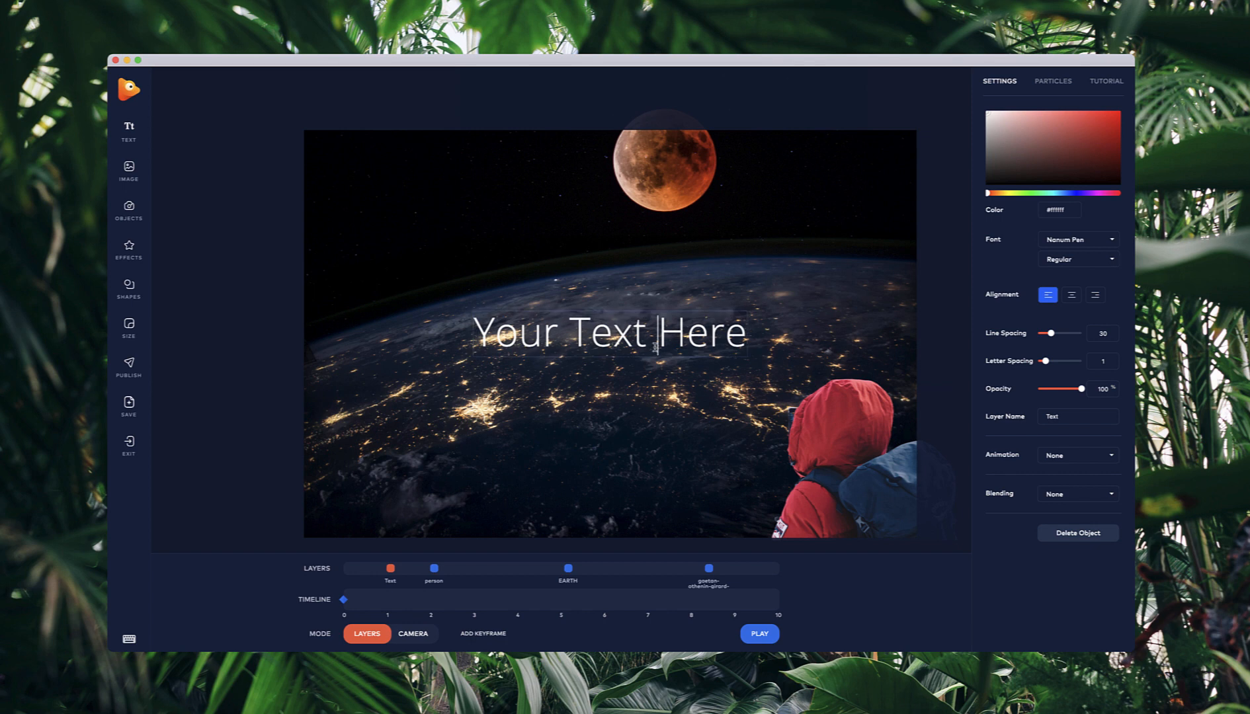
pyautogui.hotkey('ctrl', 'a')
pyautogui.write('PH')
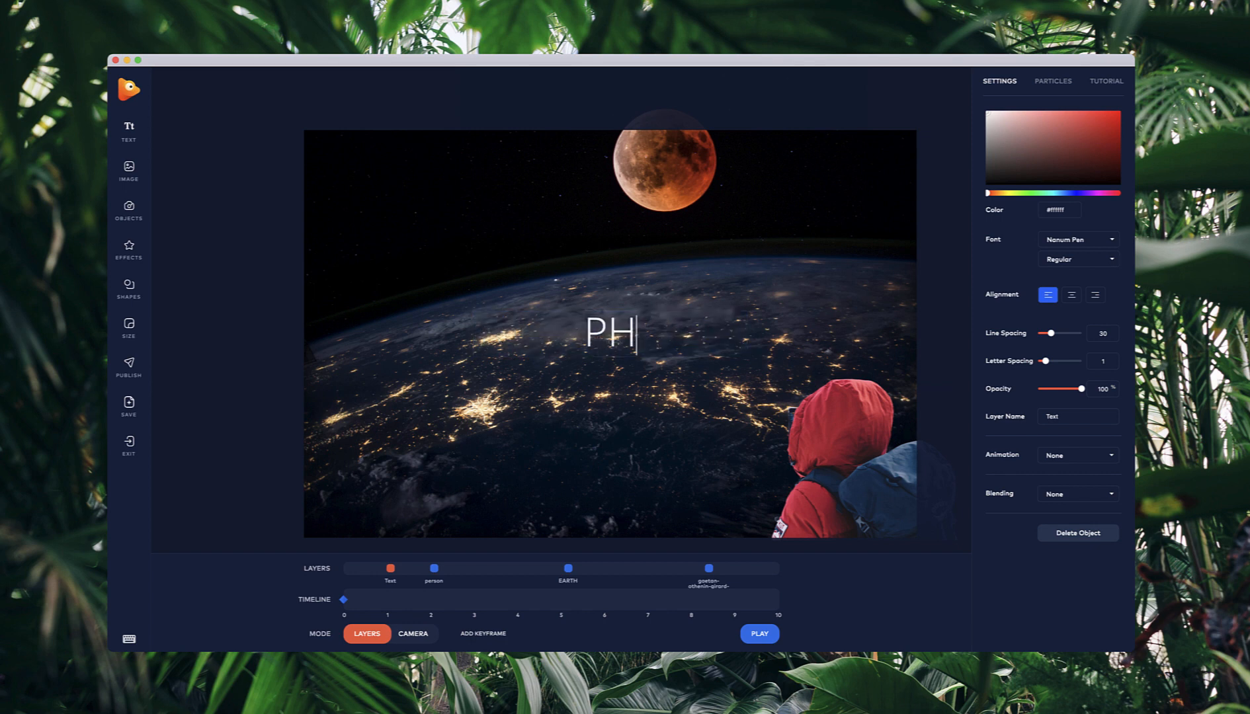
pyautogui.write('OTOVIBRANCE')
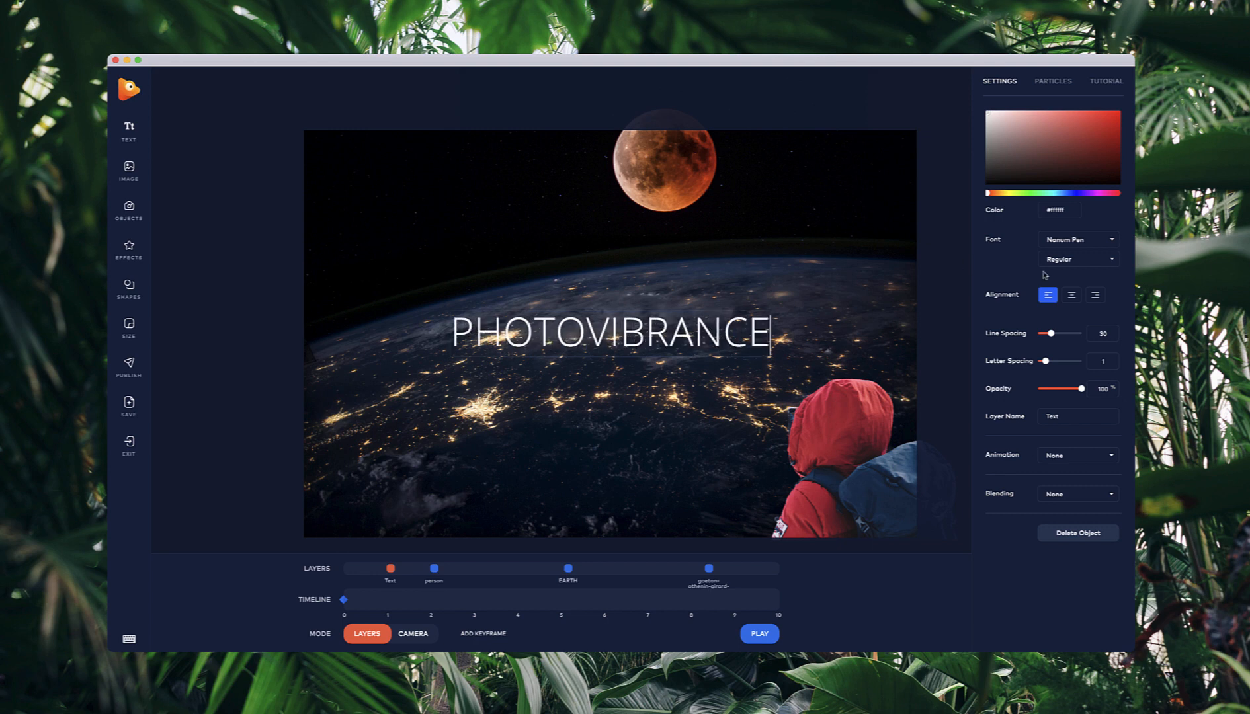
# Set the title's font to Oswald and its letter spacing to 34
pyautogui.click(1078, 240)
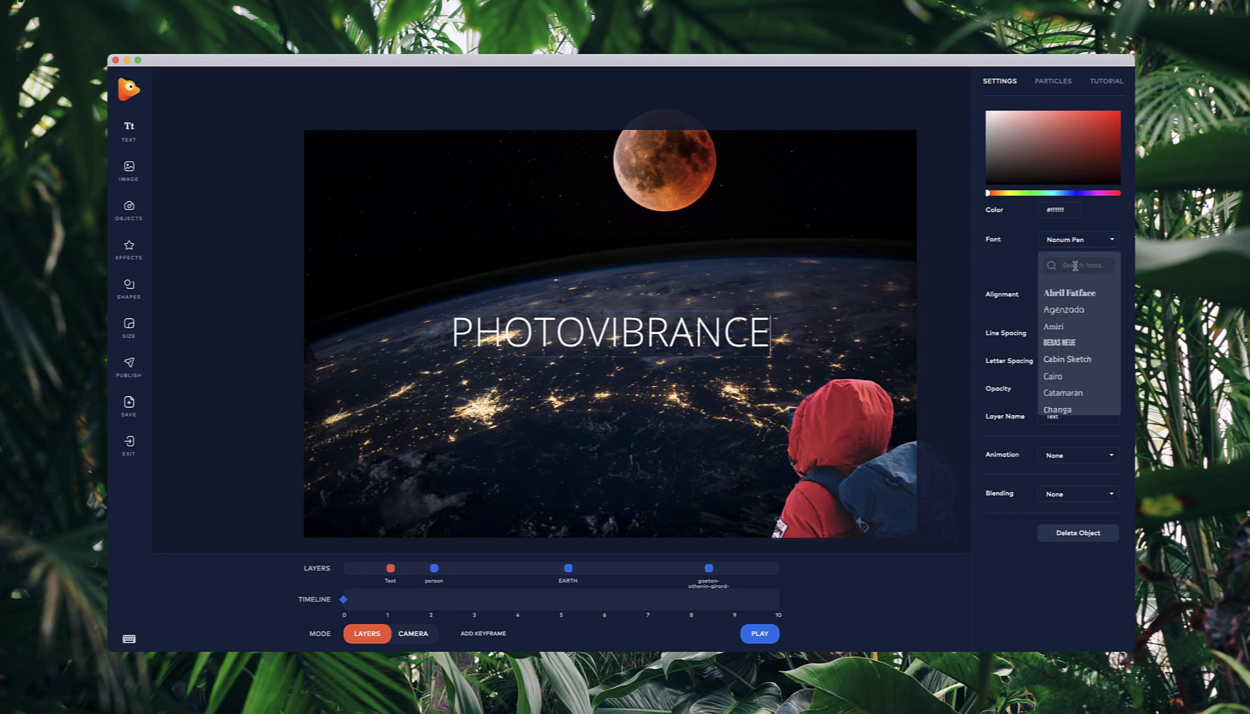
pyautogui.write('osw')
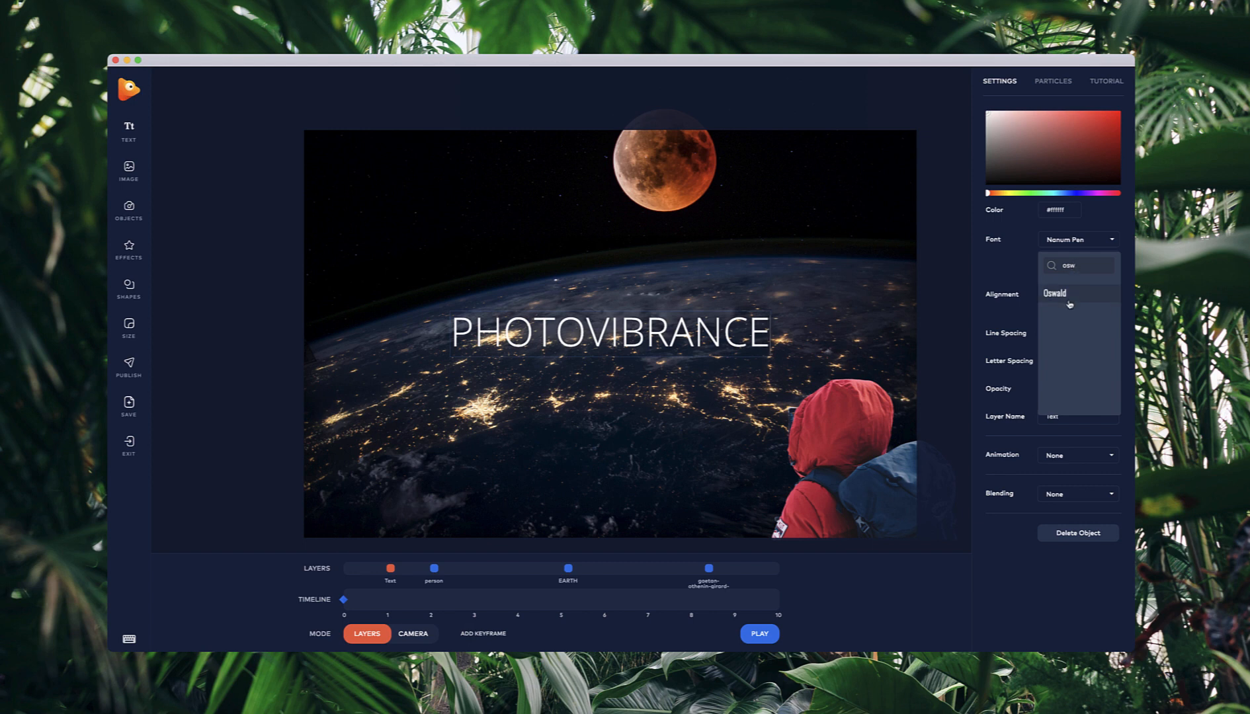
pyautogui.click(1058, 293)
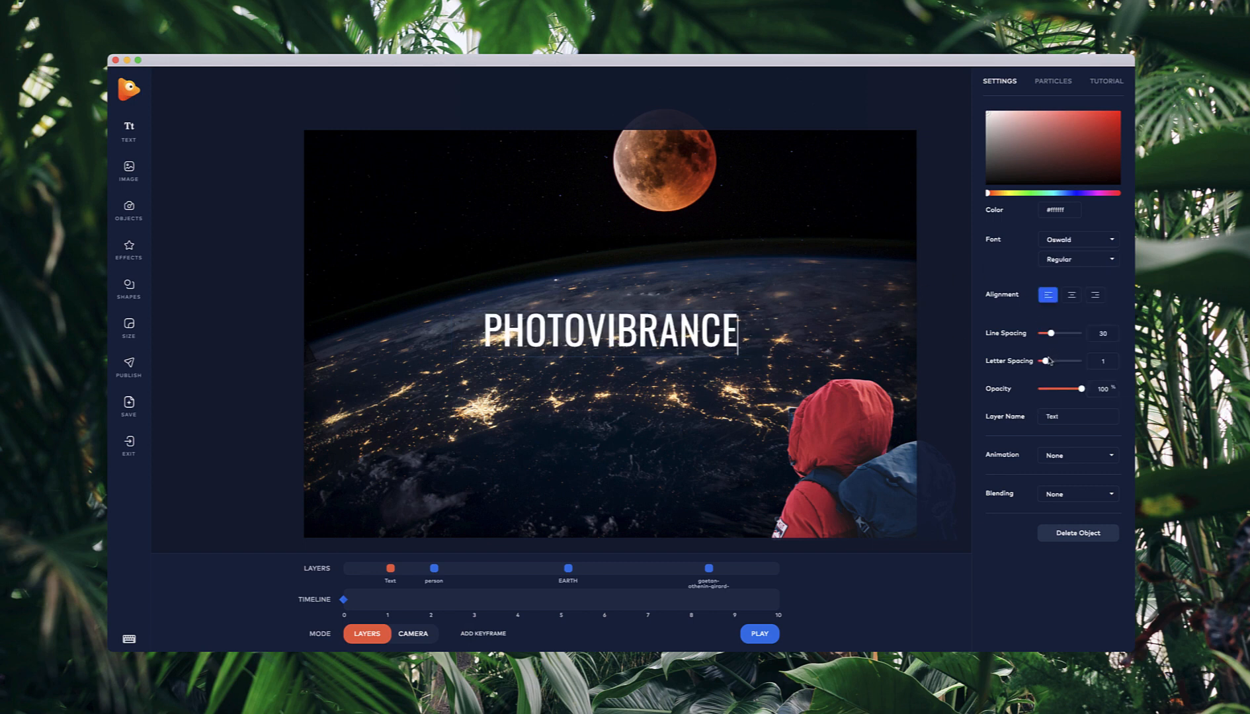
pyautogui.moveTo(1046, 361); pyautogui.dragTo(1057, 361)
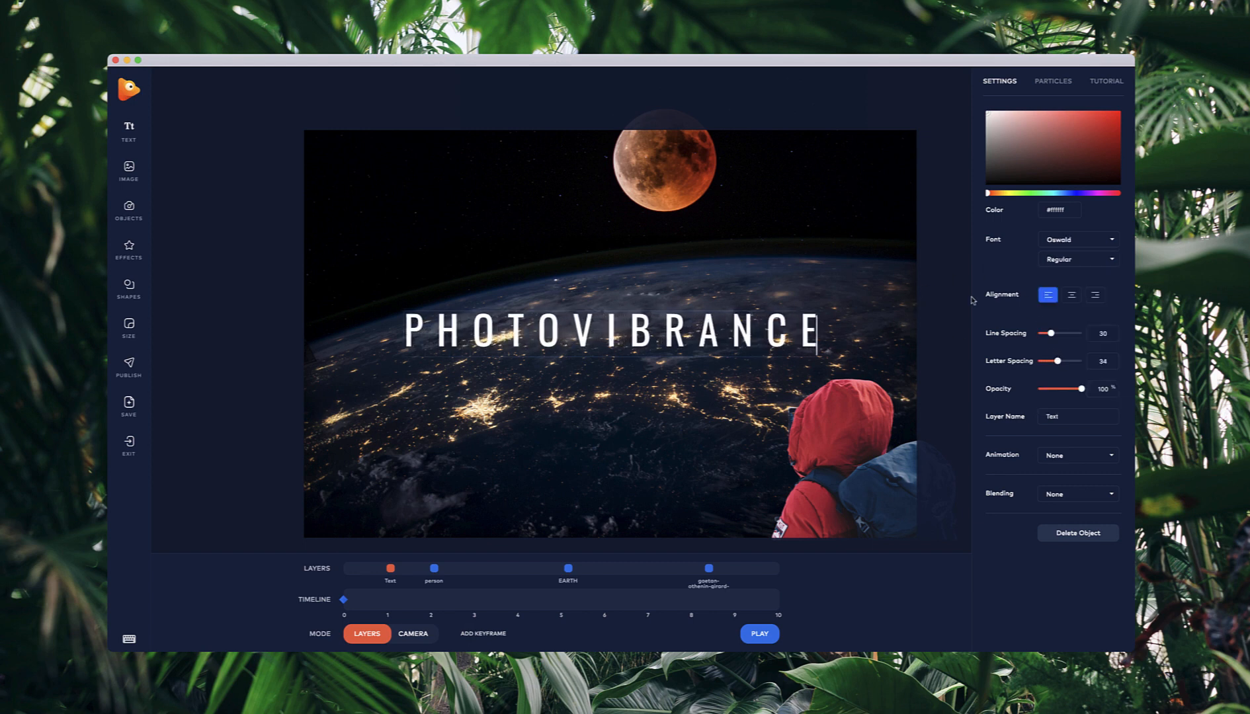
# Shrink the PHOTOVIBRANCE title and place it in the dark sky to the left of the moon
pyautogui.click(925, 287)
pyautogui.click(787, 343)
pyautogui.moveTo(820, 359); pyautogui.dragTo(516, 218)
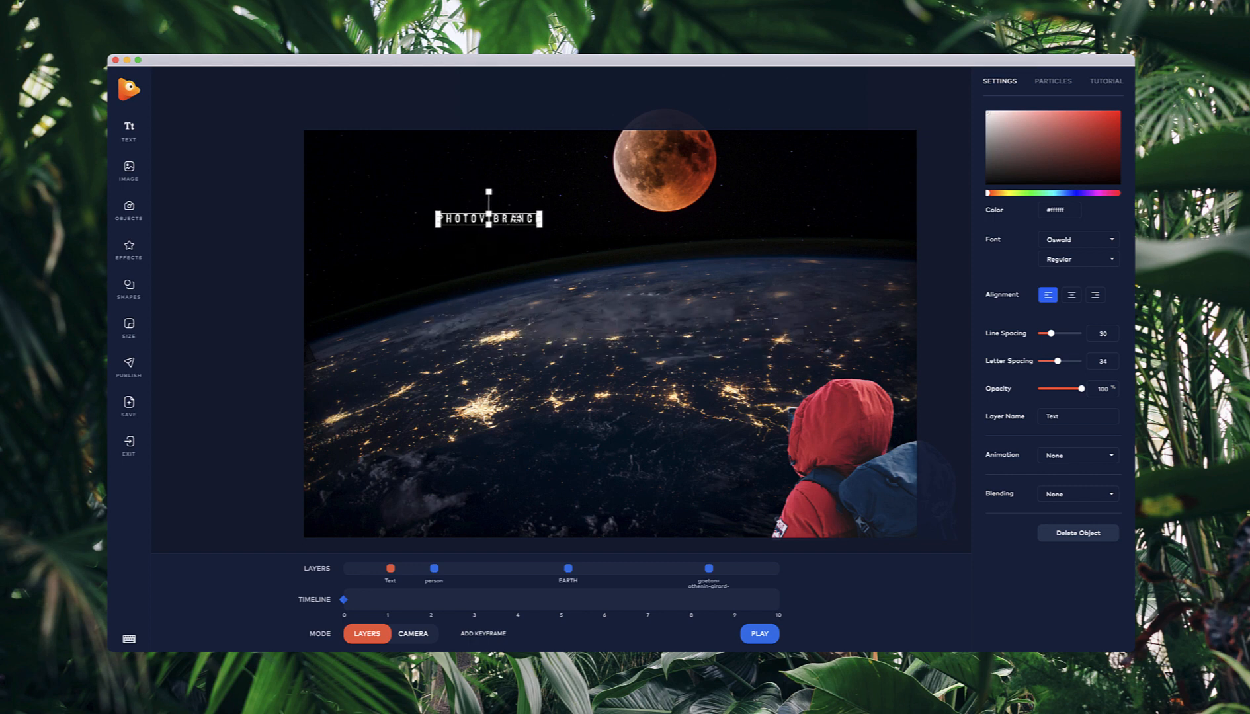
# Give the title a Fade In animation with a duration of 2.4 and a delay of 3
pyautogui.click(1088, 456)
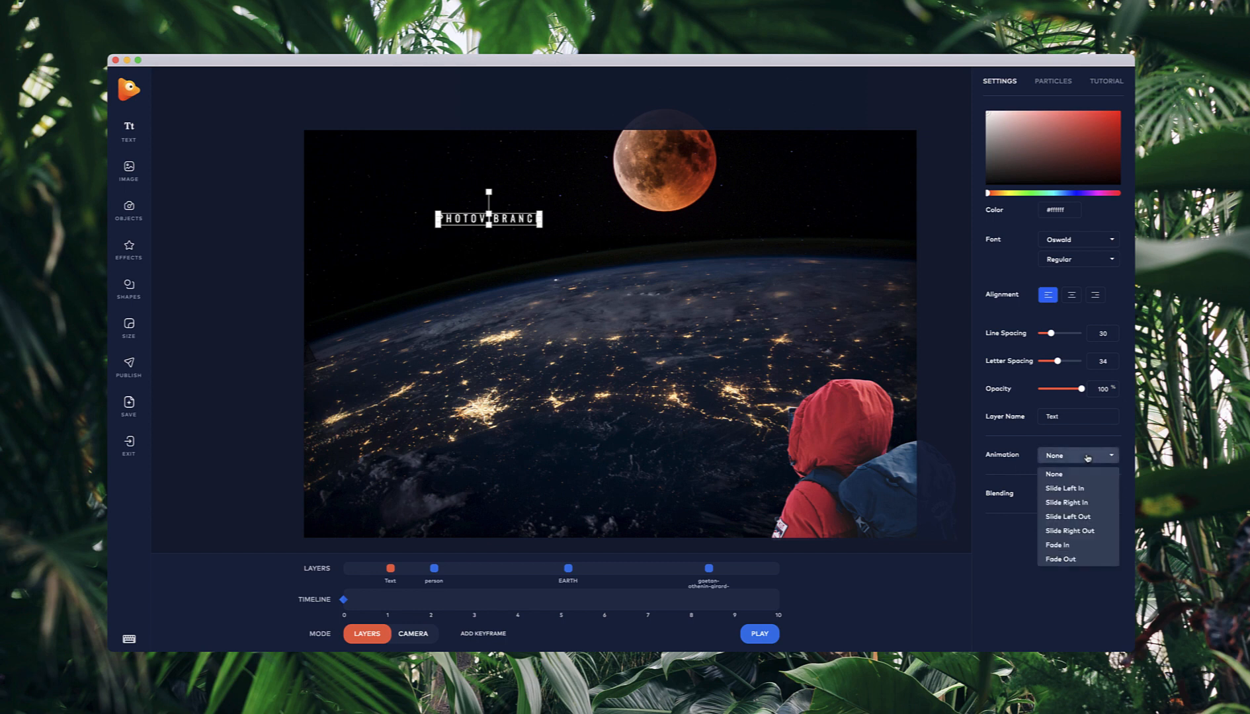
pyautogui.click(1058, 546)
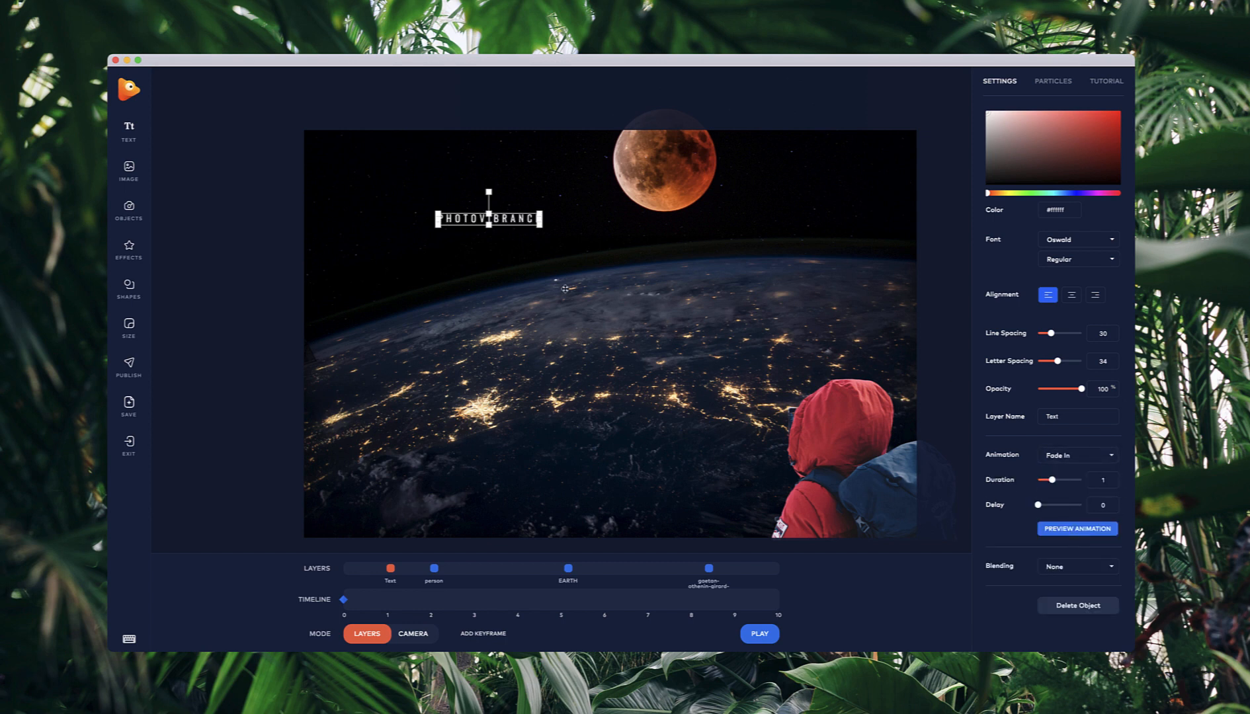
pyautogui.moveTo(1054, 480); pyautogui.dragTo(1091, 506)
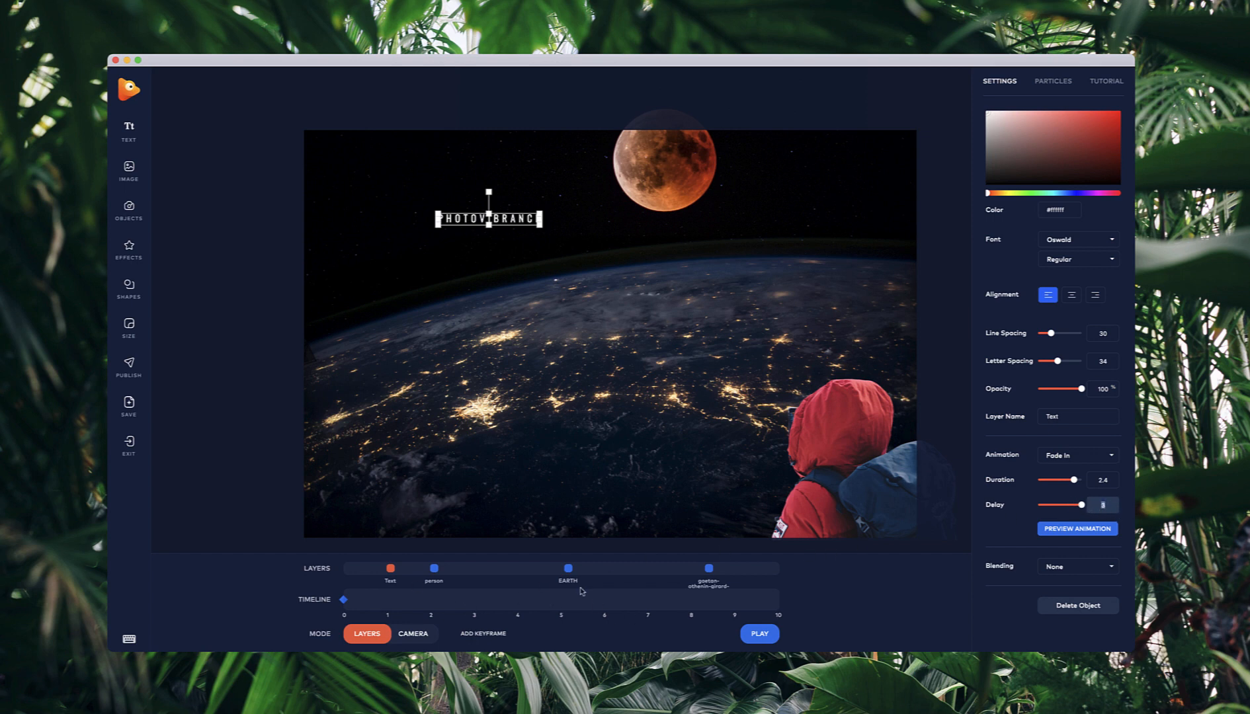
# Order the Text layer behind the moon near the far end of the depth track, make the title slightly smaller, and shift the moon left
pyautogui.moveTo(519, 221)
pyautogui.mouseDown()
pyautogui.moveTo(506, 212)
pyautogui.moveTo(523, 210)
pyautogui.moveTo(496, 214)
pyautogui.mouseUp()
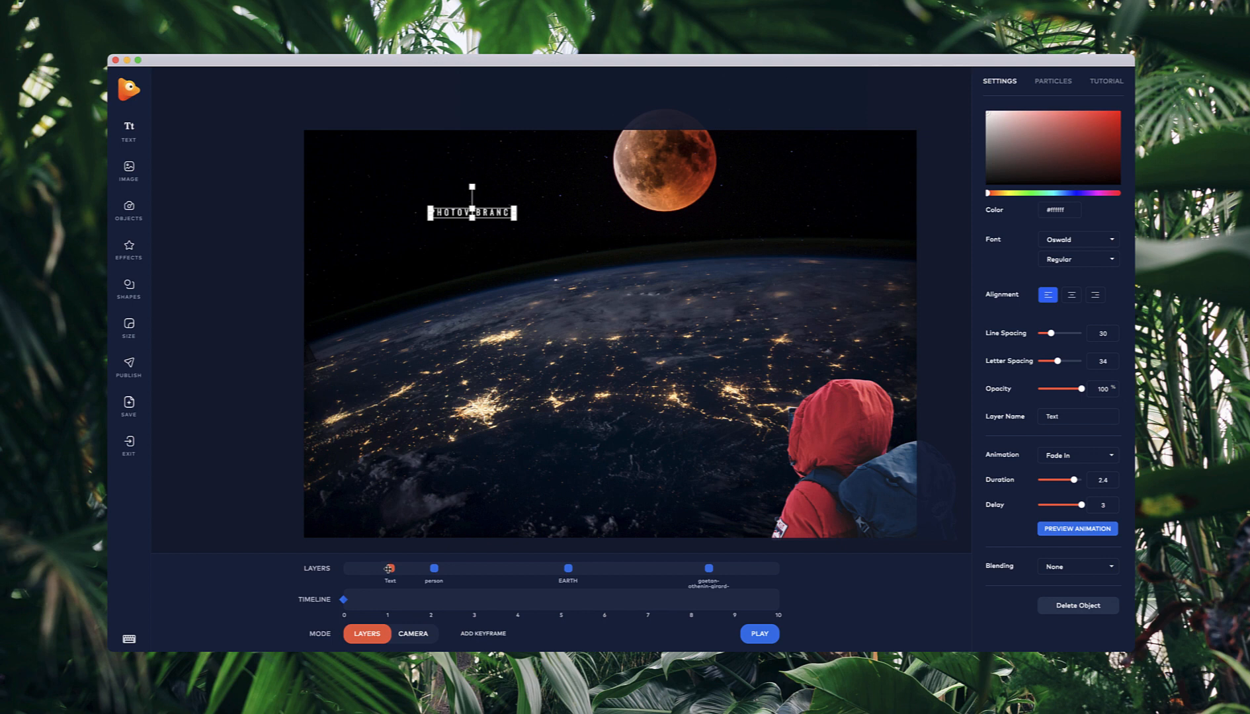
pyautogui.moveTo(389, 569)
pyautogui.mouseDown()
pyautogui.moveTo(694, 570)
pyautogui.moveTo(672, 574)
pyautogui.mouseUp()
pyautogui.moveTo(672, 568)
pyautogui.mouseDown()
pyautogui.moveTo(763, 570)
pyautogui.moveTo(686, 570)
pyautogui.mouseUp()
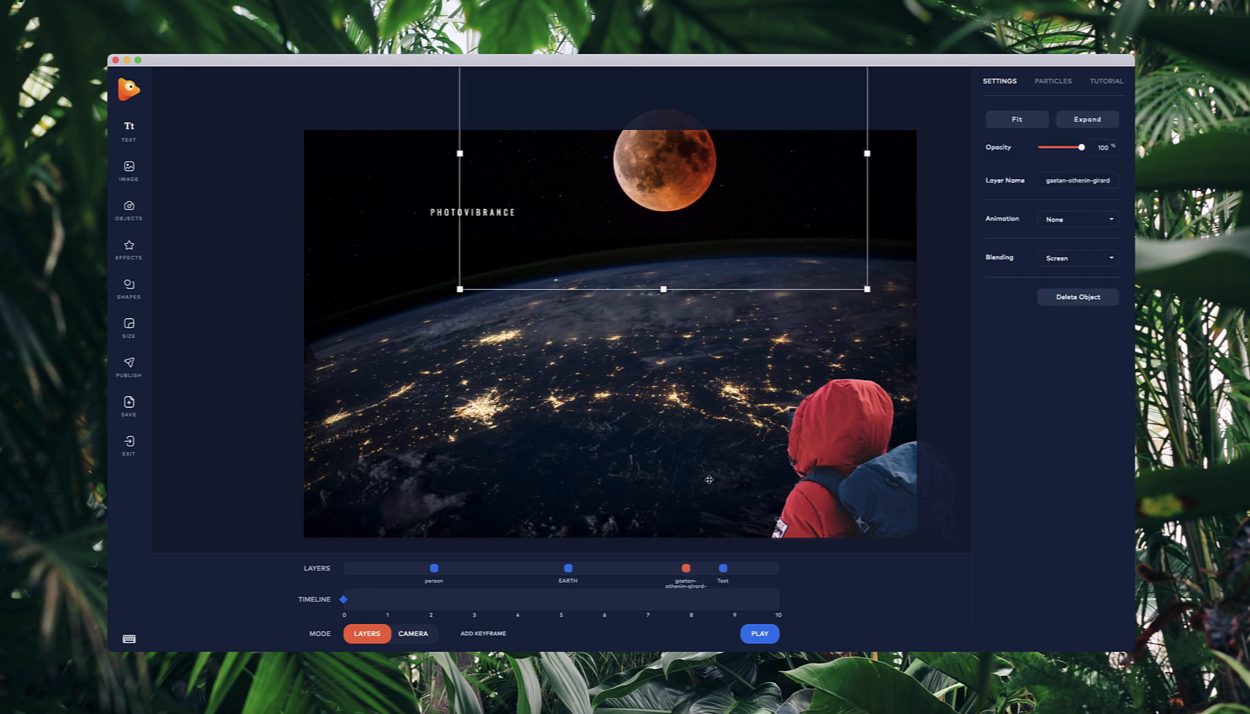
pyautogui.moveTo(663, 165); pyautogui.dragTo(607, 151)
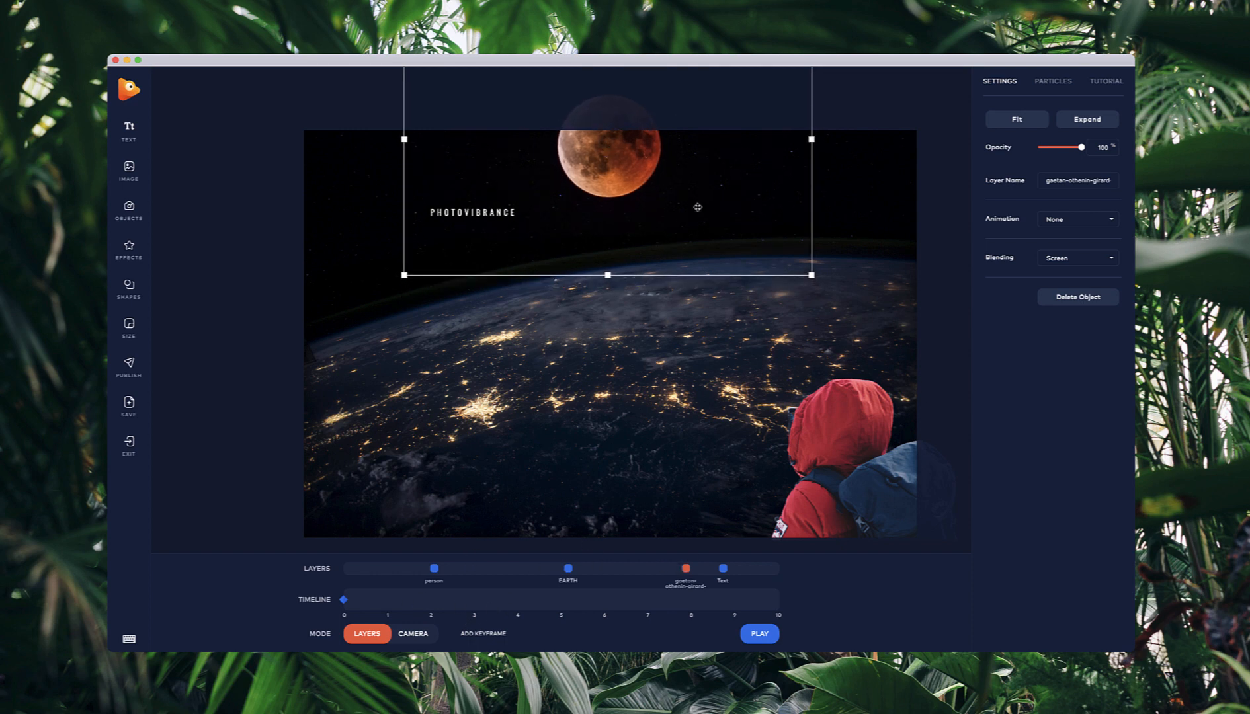
# Switch to camera mode and add a camera keyframe at 7 seconds on the timeline
pyautogui.click(426, 636)
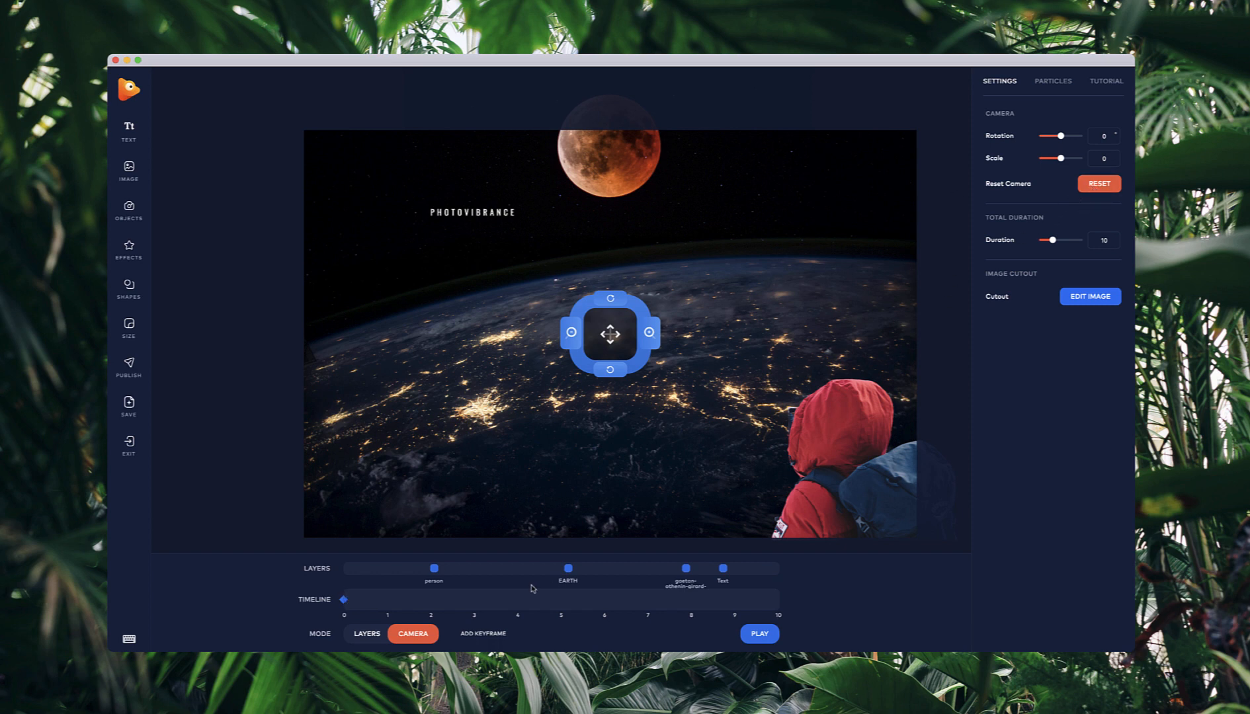
pyautogui.click(483, 635)
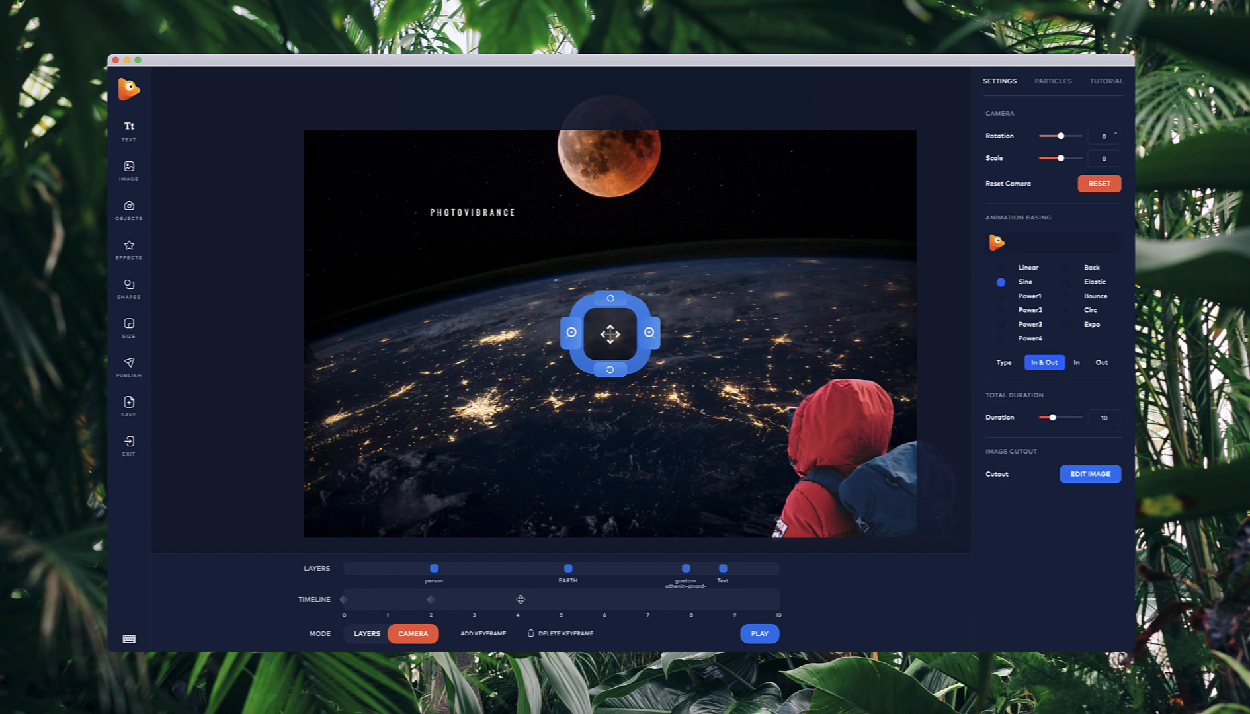
pyautogui.click(564, 634)
pyautogui.moveTo(431, 600); pyautogui.dragTo(647, 615)
# Zoom the camera in to a scale of about 31.9 at the 7-second keyframe and pan it up and left to frame the title and moon
pyautogui.click(650, 332)
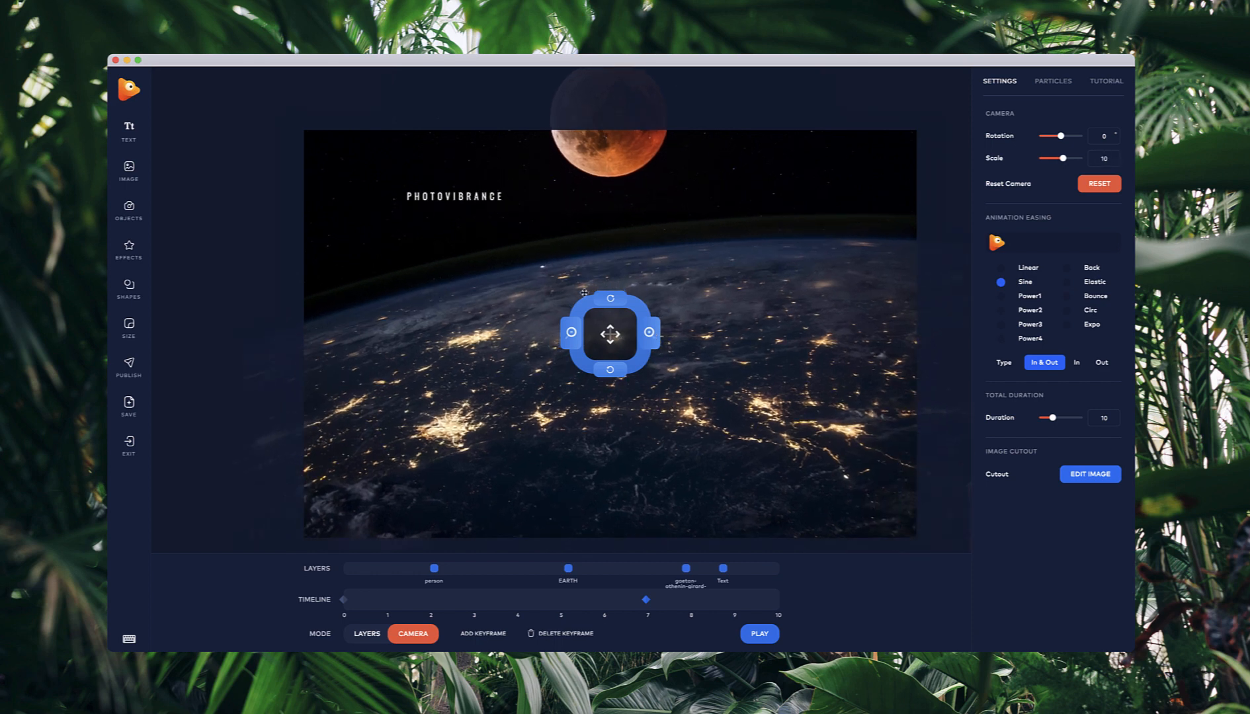
pyautogui.moveTo(584, 292); pyautogui.dragTo(581, 285)
pyautogui.click(609, 284)
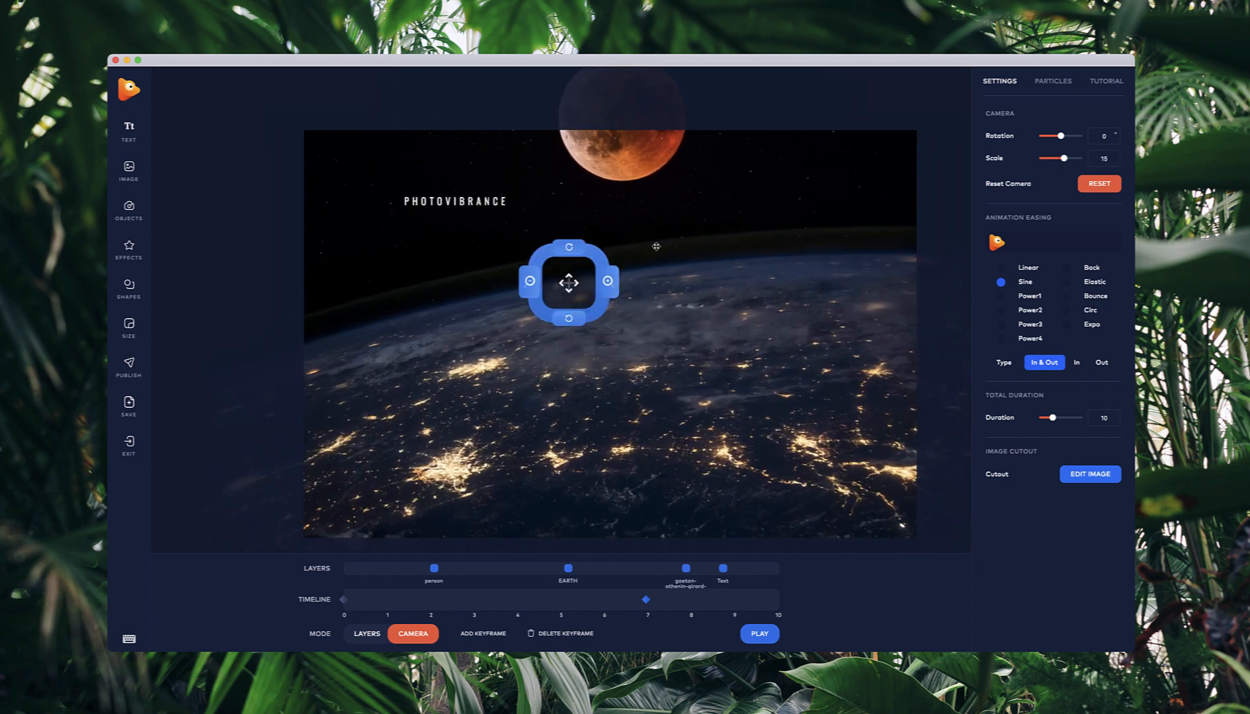
pyautogui.moveTo(1066, 158); pyautogui.dragTo(1067, 158)
pyautogui.moveTo(587, 282); pyautogui.dragTo(400, 144)
pyautogui.click(491, 175)
pyautogui.click(431, 145)
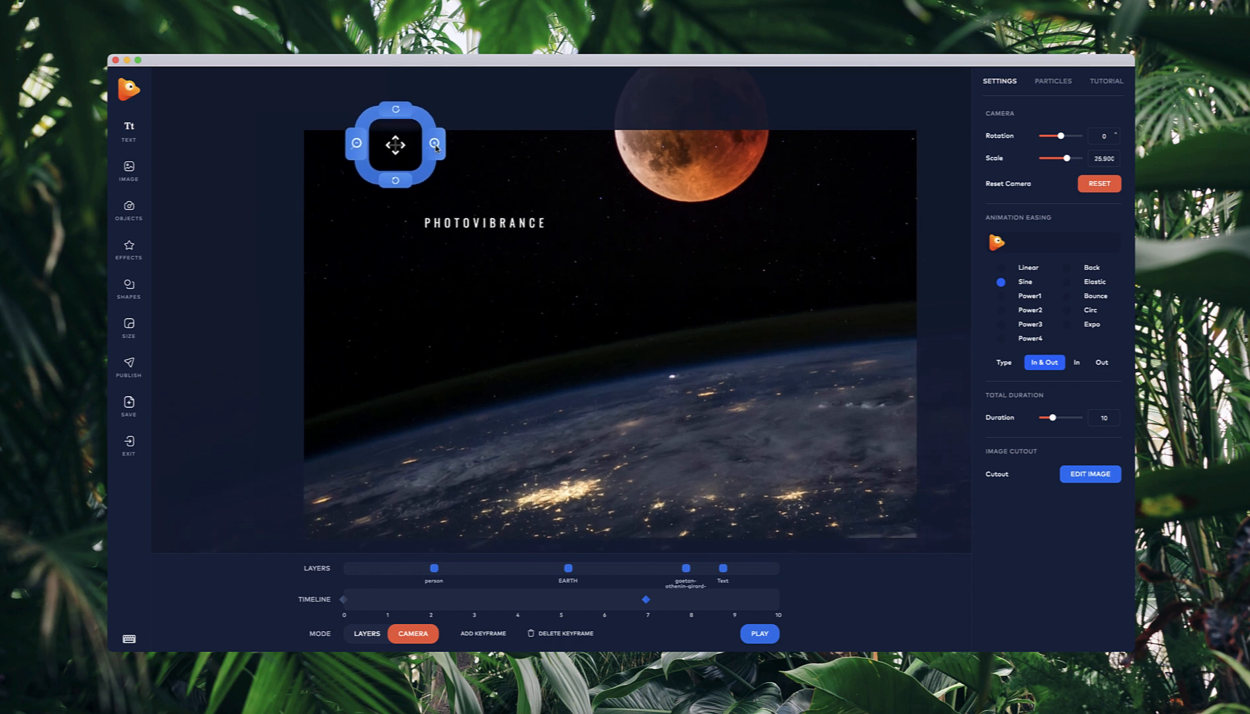
pyautogui.moveTo(360, 122); pyautogui.dragTo(304, 95)
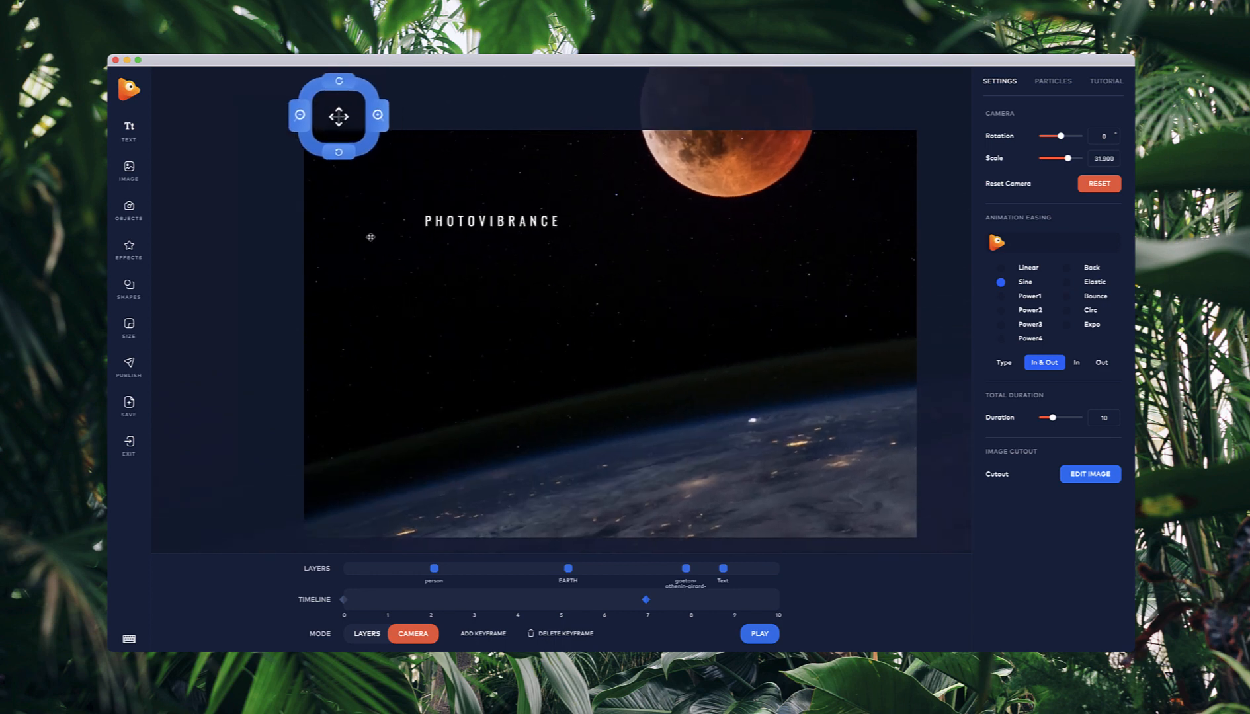
# Zoom the camera in to a scale of about 46.9 at the 7-second keyframe and pan it further left
pyautogui.scroll(-3, 371, 238)
pyautogui.moveTo(337, 148); pyautogui.dragTo(317, 116)
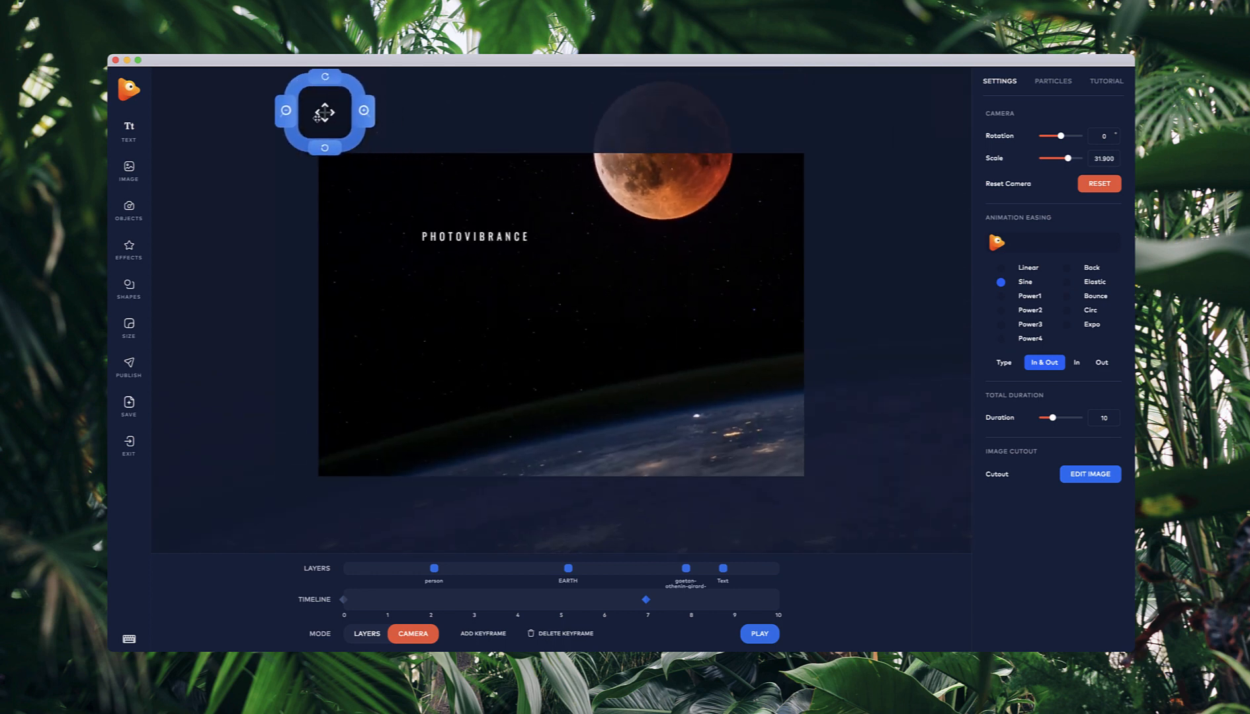
pyautogui.click(364, 111)
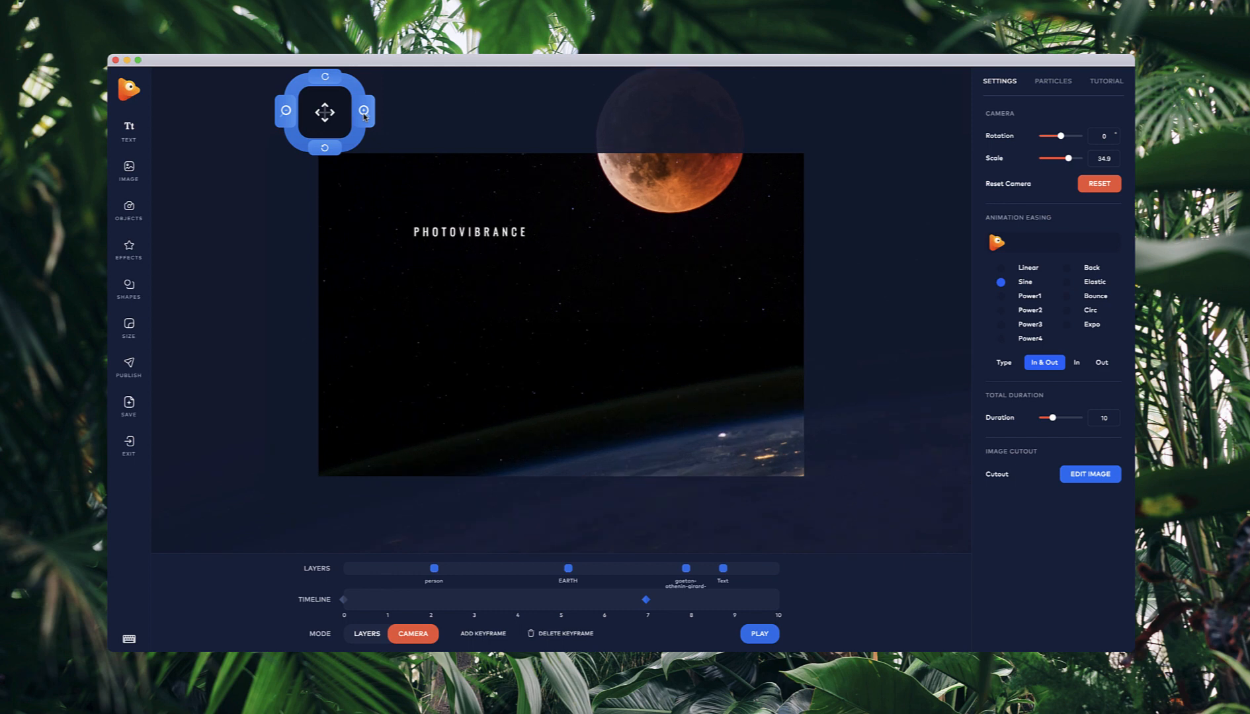
pyautogui.moveTo(324, 114); pyautogui.dragTo(279, 120)
pyautogui.click(330, 117)
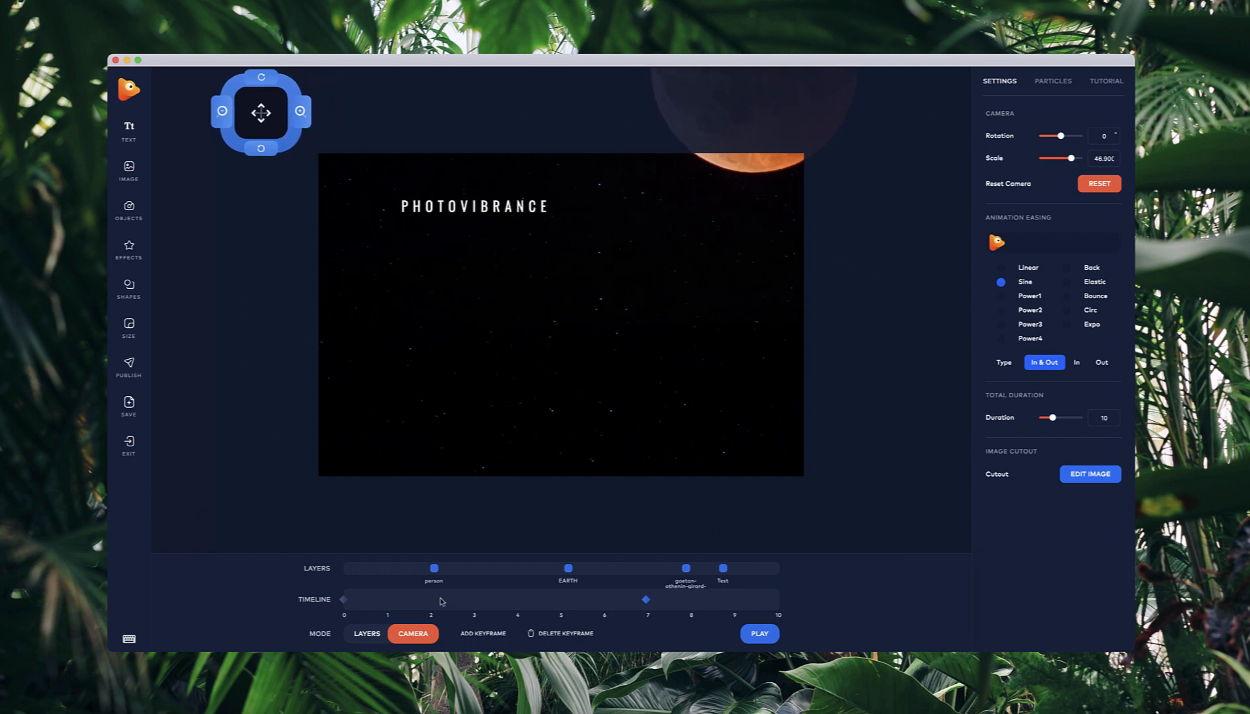
# In layers mode, move the PHOTOVIBRANCE title slightly right and down, and order the Text layer a little farther behind the moon
pyautogui.click(369, 640)
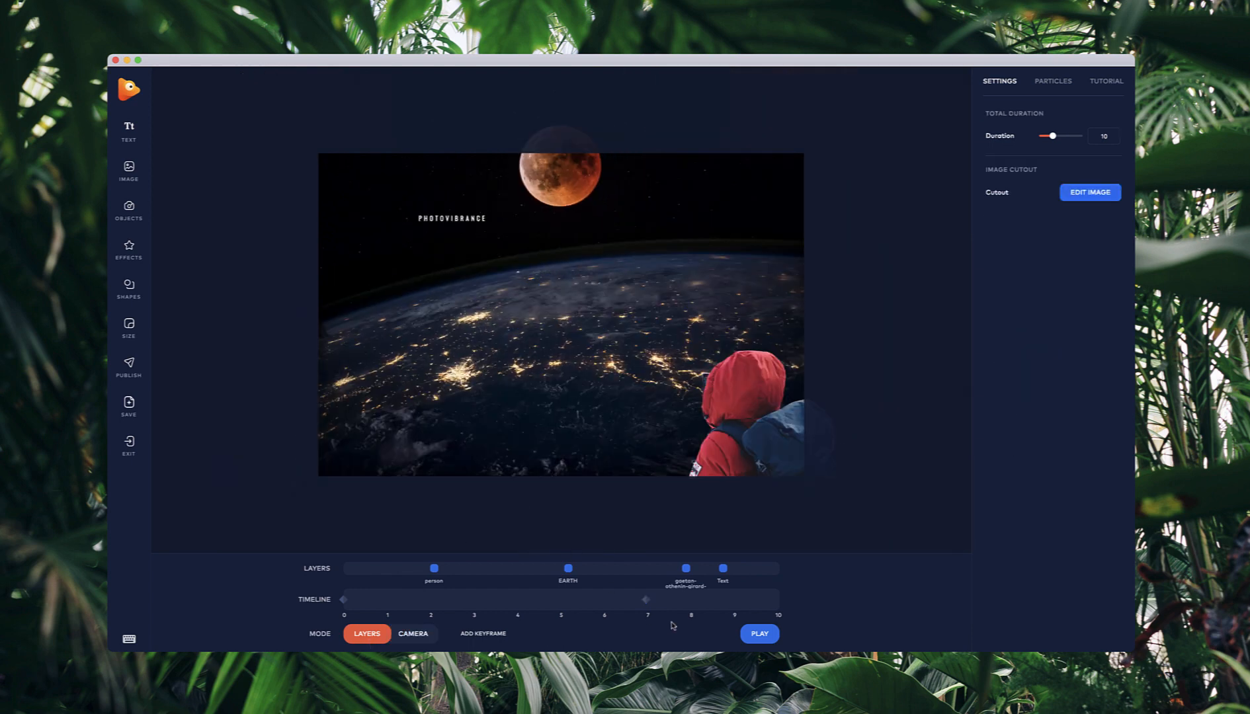
pyautogui.click(723, 568)
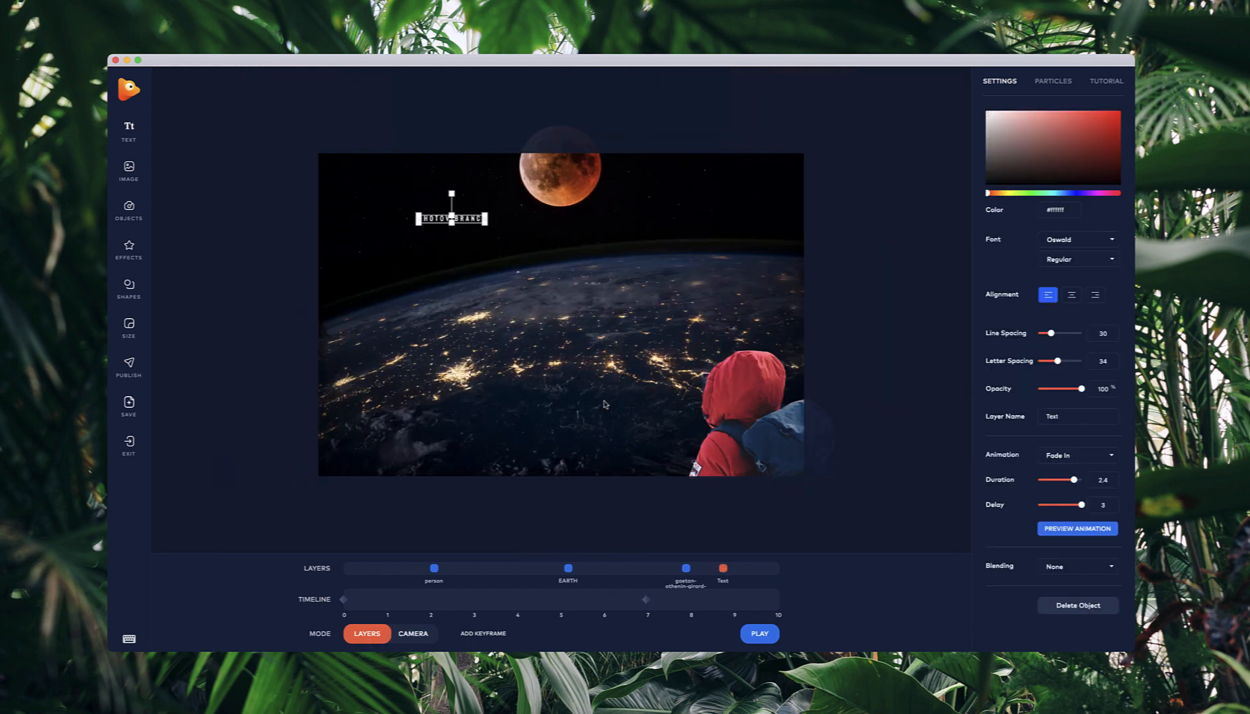
pyautogui.click(470, 222)
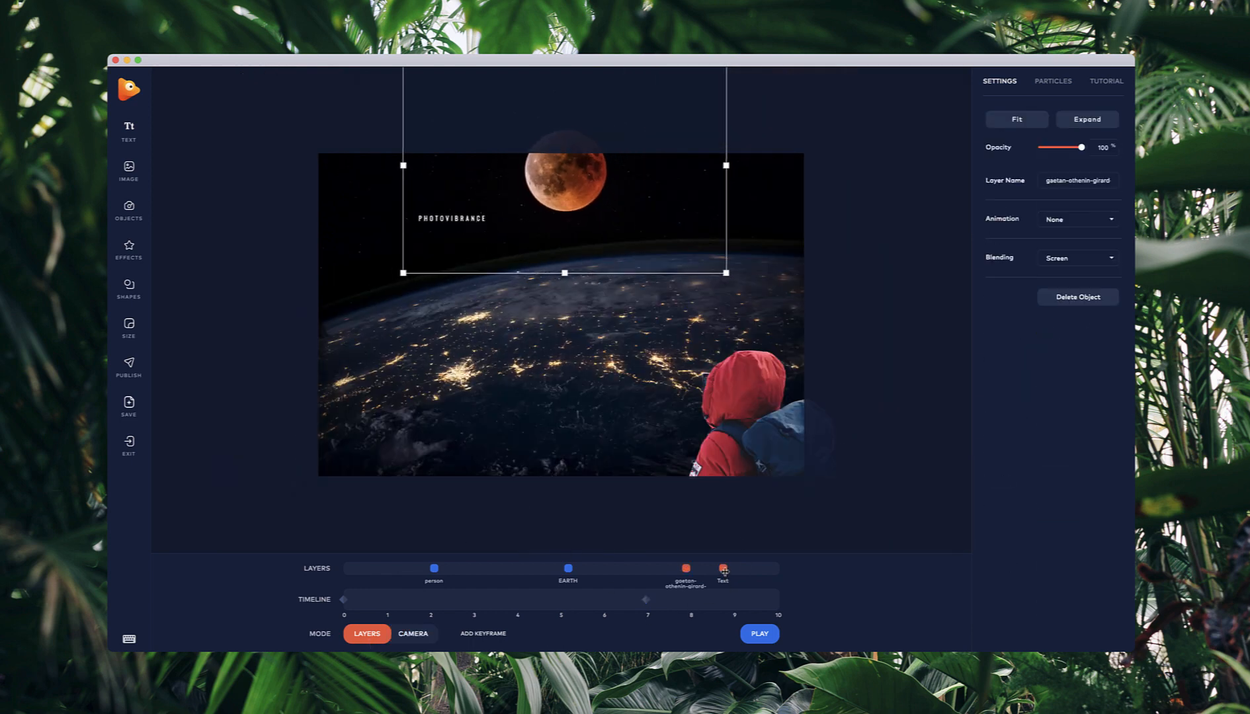
pyautogui.moveTo(723, 568); pyautogui.dragTo(661, 568)
pyautogui.moveTo(476, 217); pyautogui.dragTo(492, 234)
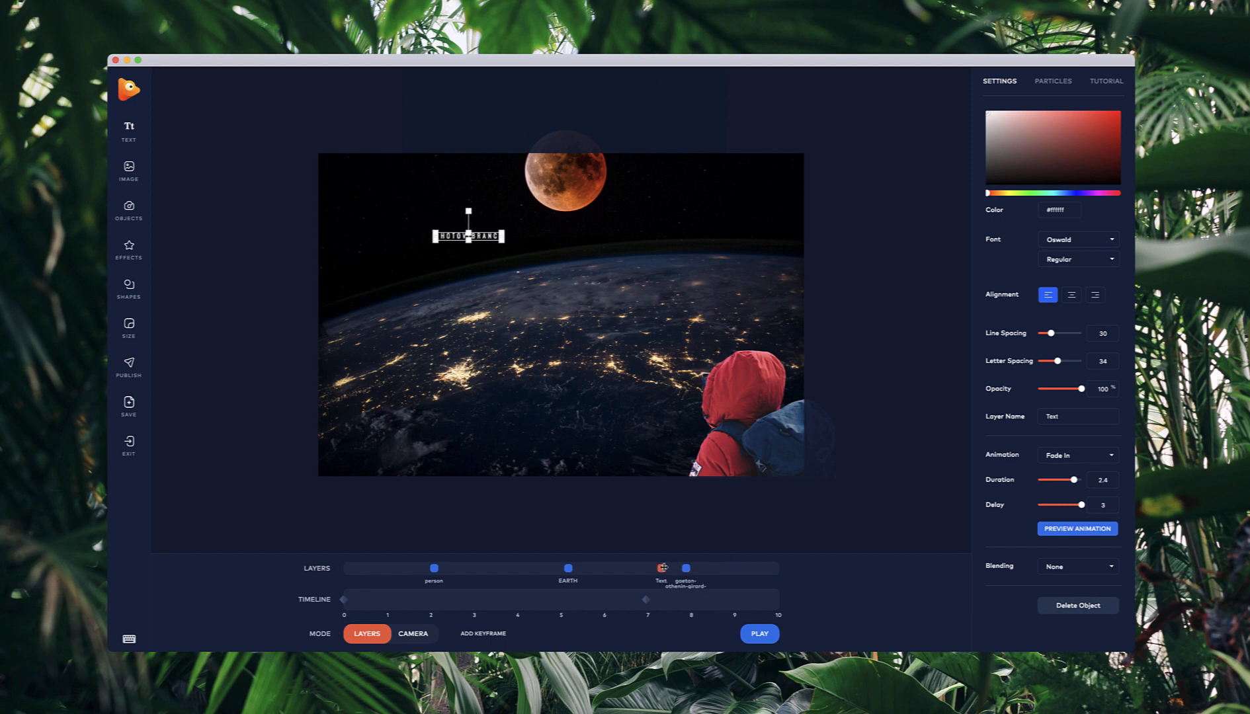
pyautogui.moveTo(663, 567); pyautogui.dragTo(747, 569)
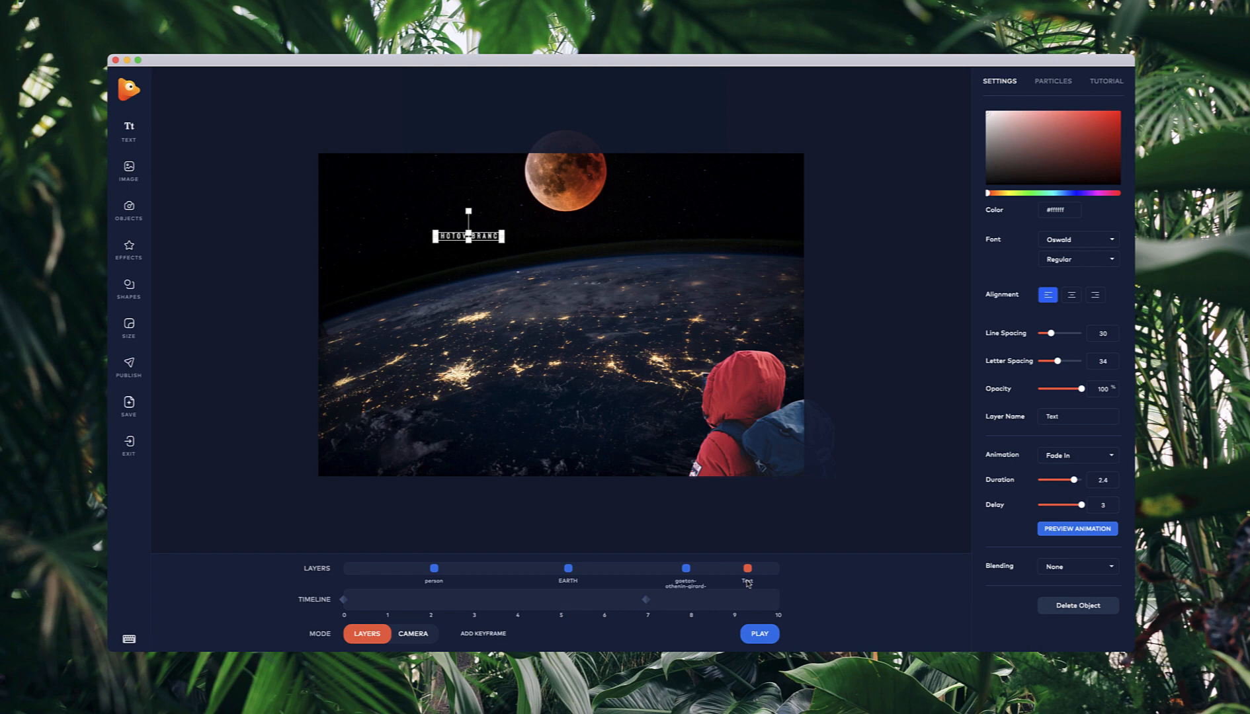
# Check the title in the 7-second camera view, then in layers mode move it further right and down and shift the moon slightly left
pyautogui.click(646, 599)
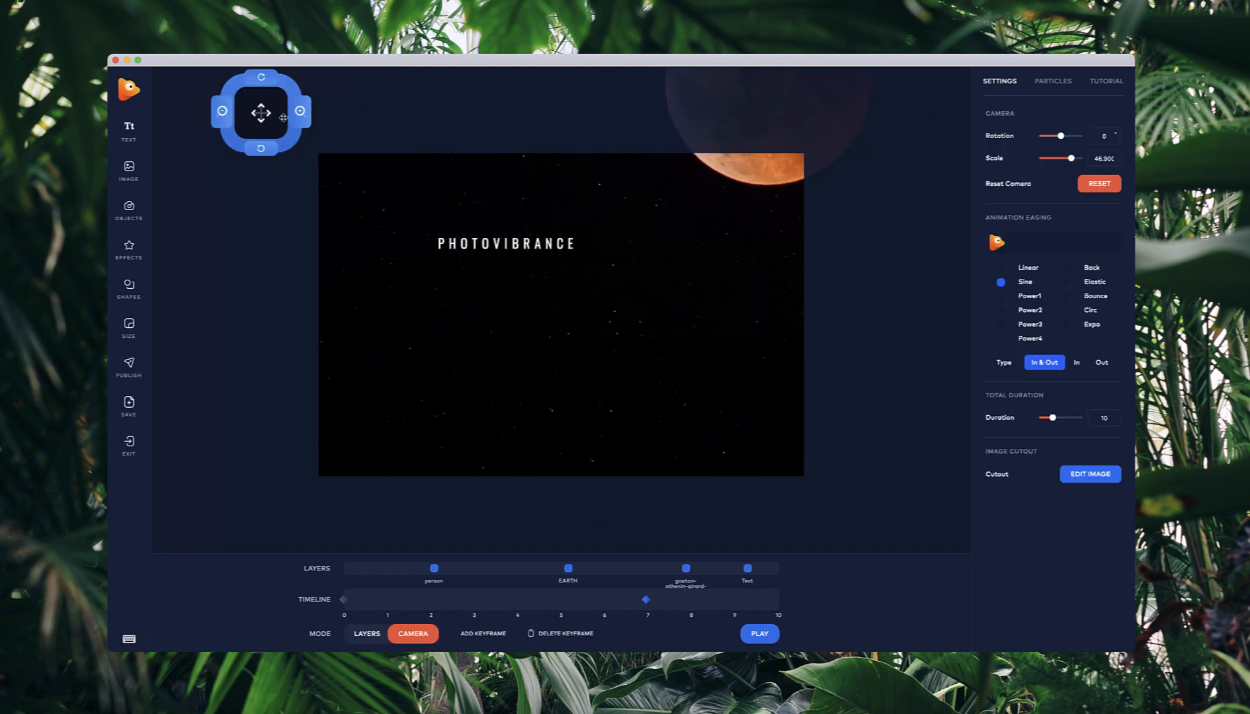
pyautogui.click(367, 633)
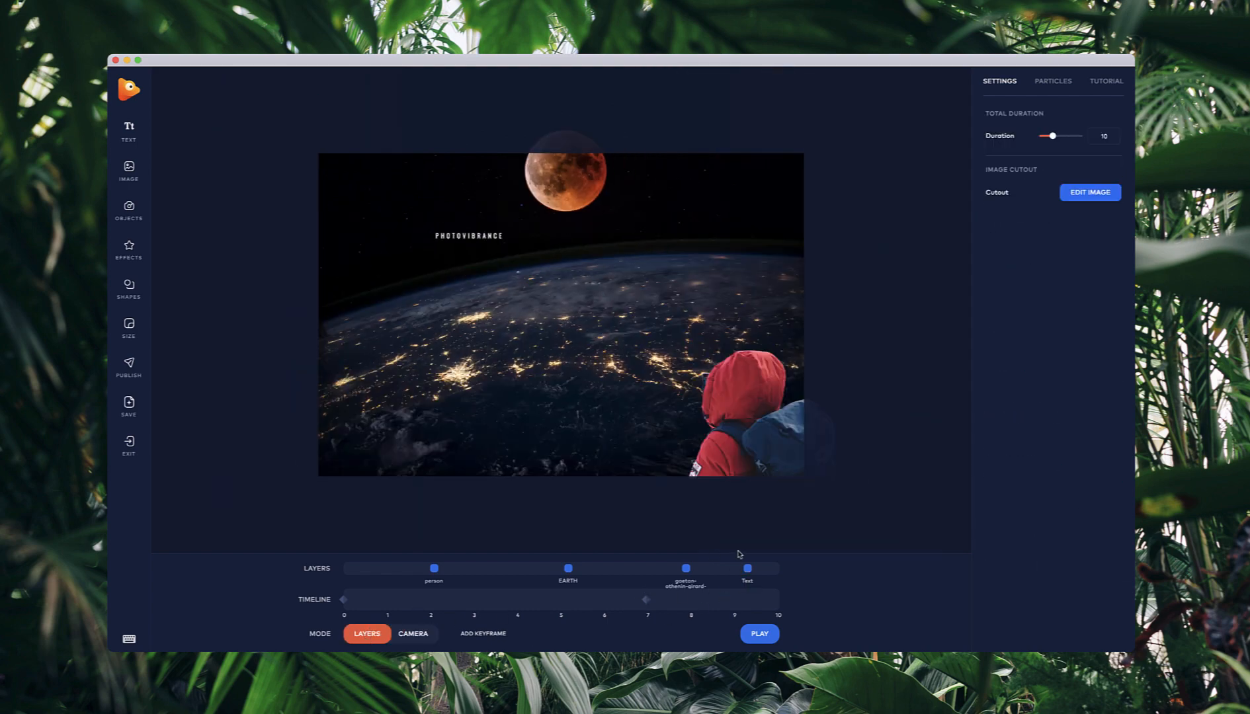
pyautogui.click(747, 568)
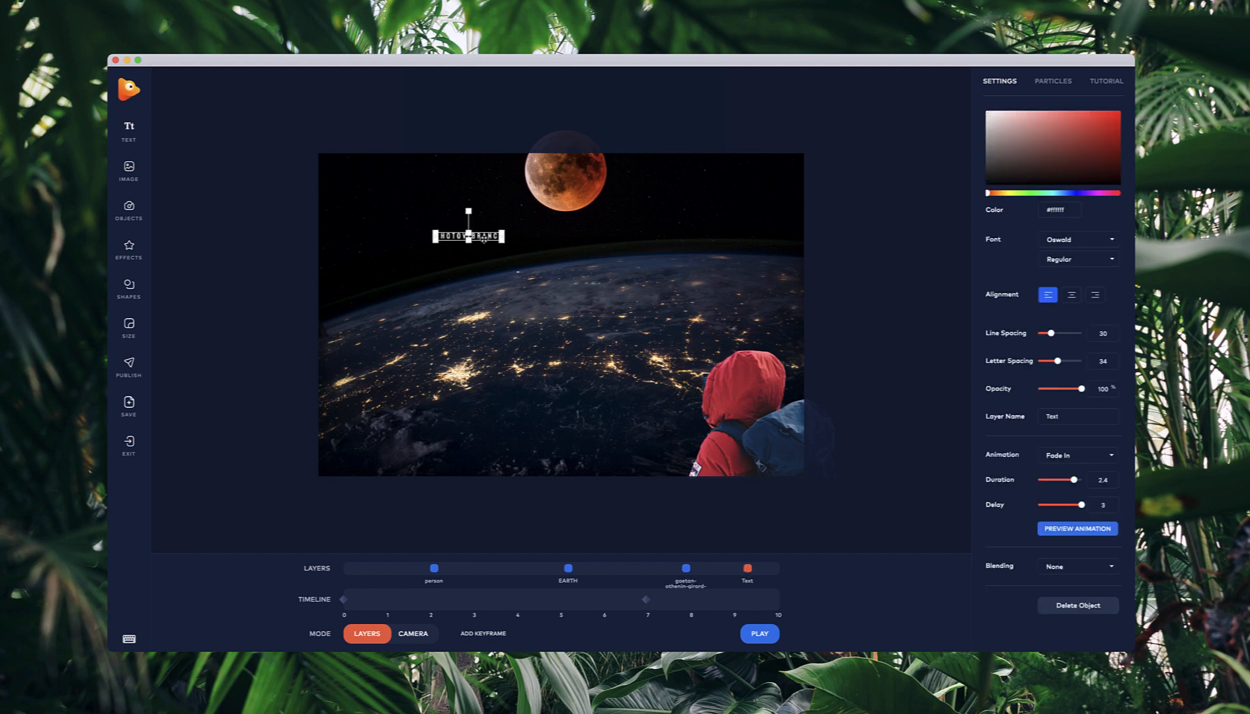
pyautogui.click(486, 241)
pyautogui.moveTo(488, 242); pyautogui.dragTo(530, 231)
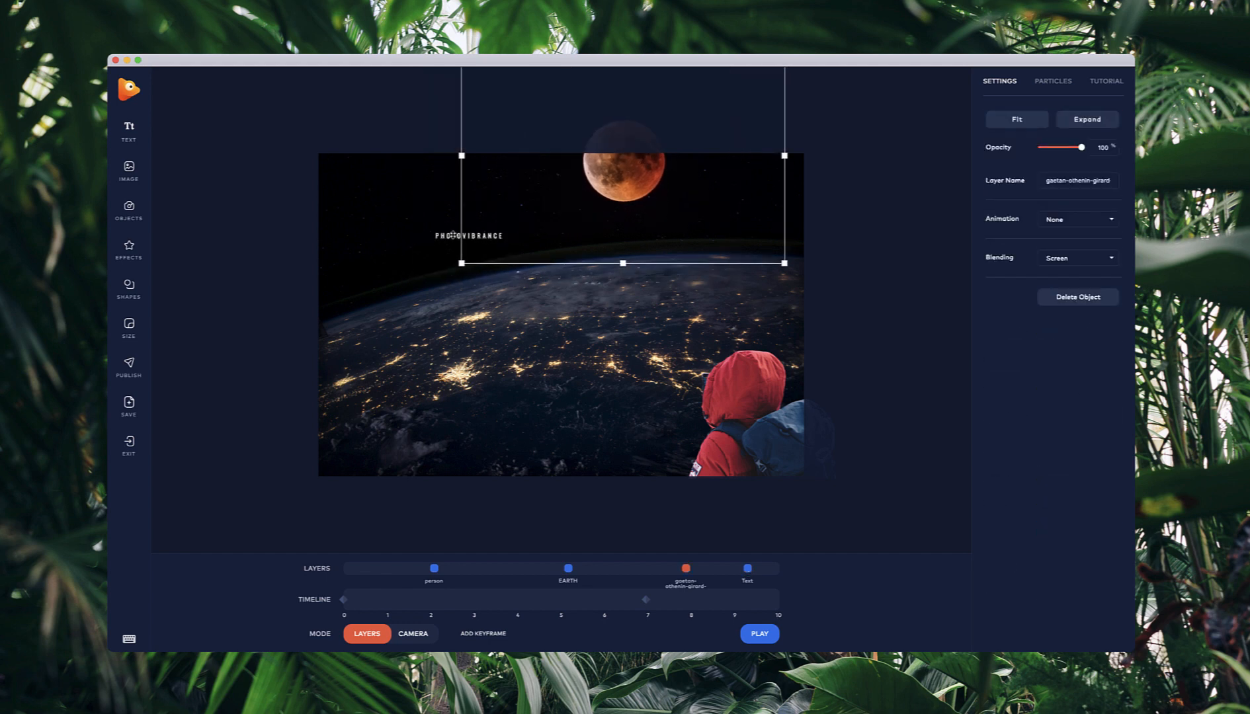
pyautogui.moveTo(453, 235); pyautogui.dragTo(477, 247)
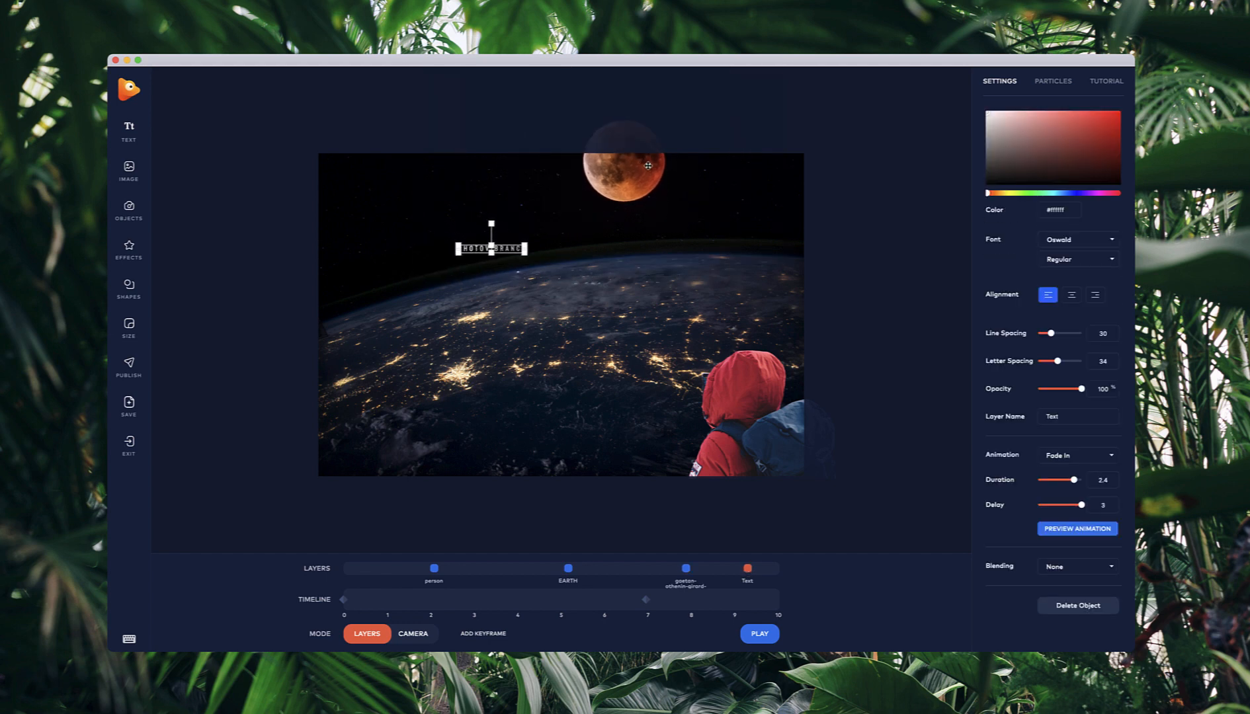
pyautogui.moveTo(648, 166); pyautogui.dragTo(576, 179)
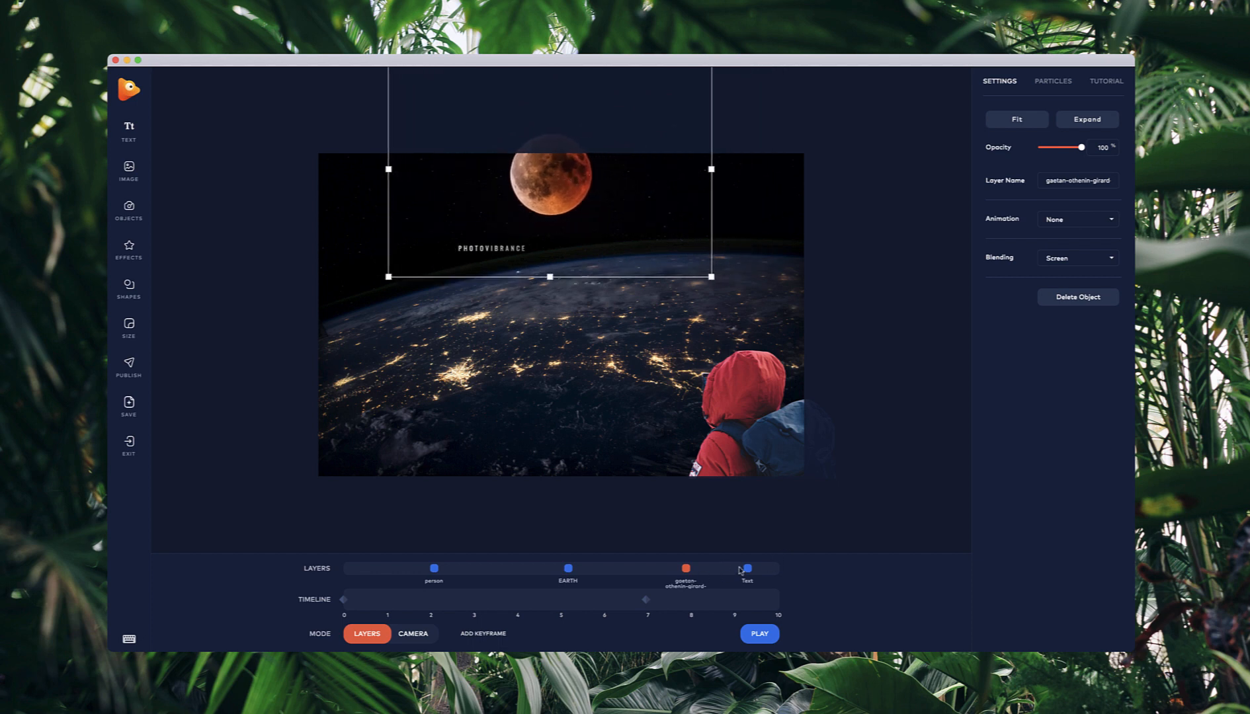
# Return to camera mode and zoom the 7-second keyframe in to a scale of about 50.9
pyautogui.click(413, 634)
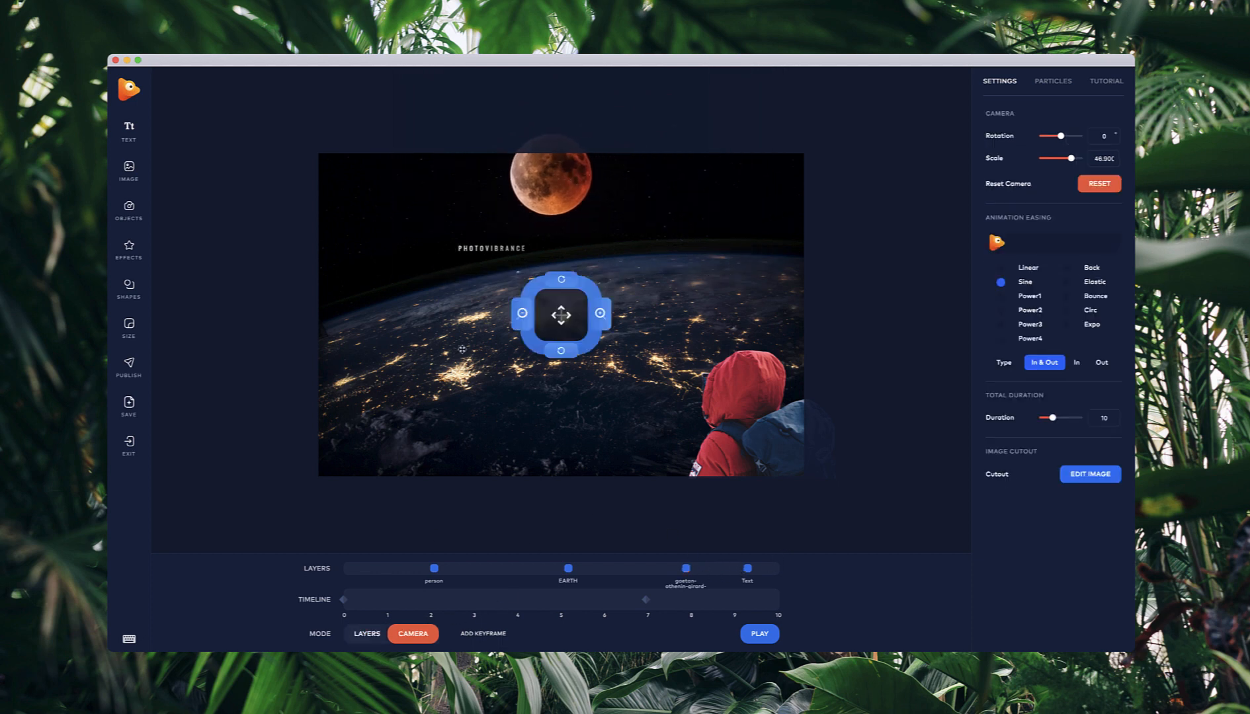
pyautogui.click(647, 600)
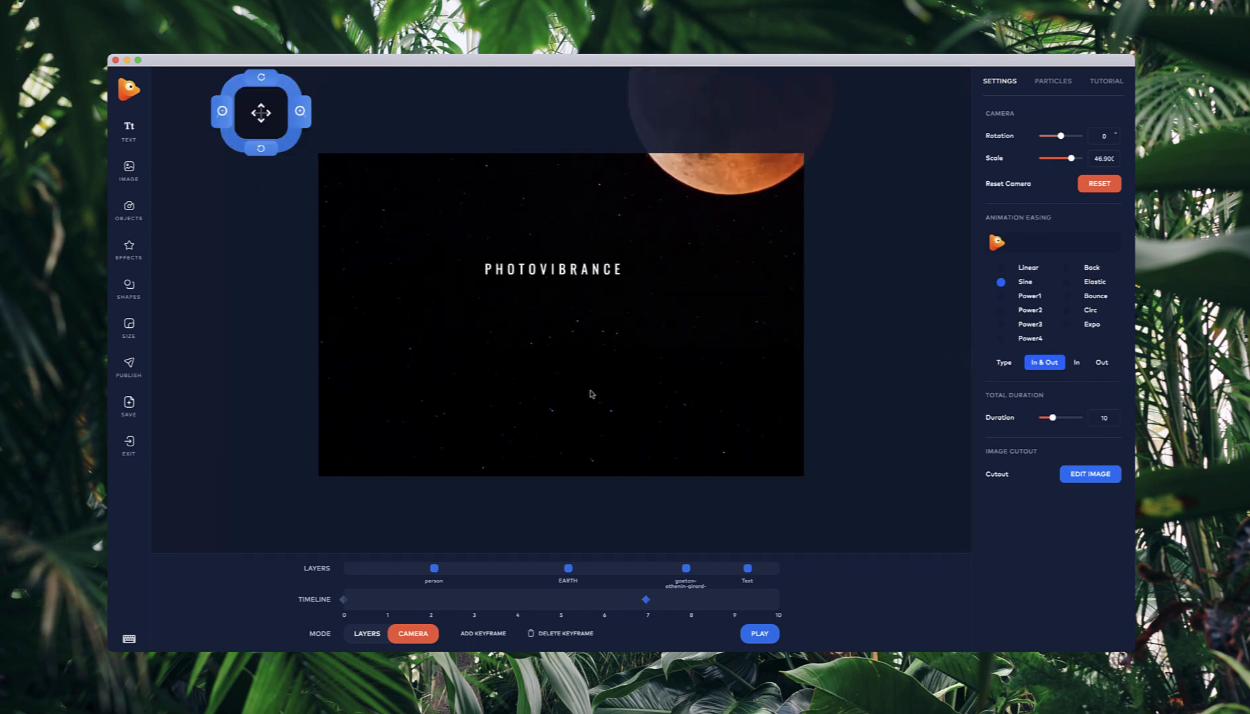
pyautogui.click(302, 114)
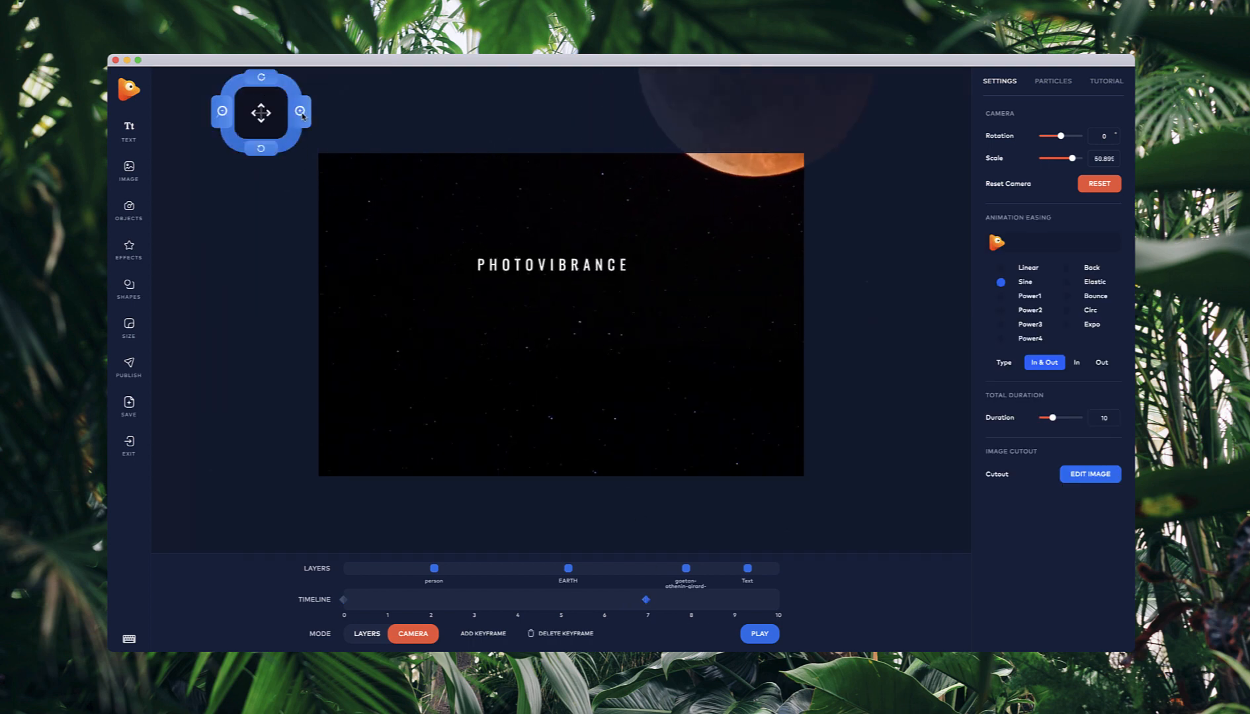
# Enlarge the PHOTOVIBRANCE title, bring its layer to the front to nudge it slightly right, and return the layer behind the moon
pyautogui.click(748, 568)
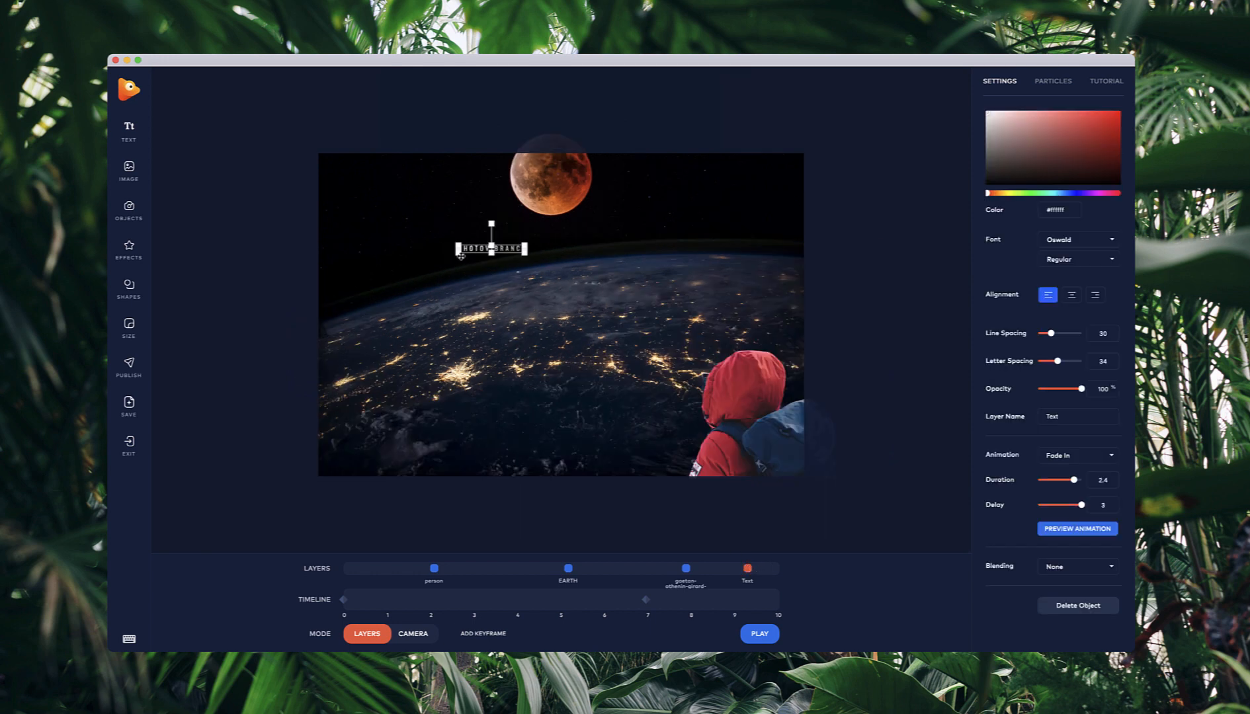
pyautogui.moveTo(456, 255); pyautogui.dragTo(427, 259)
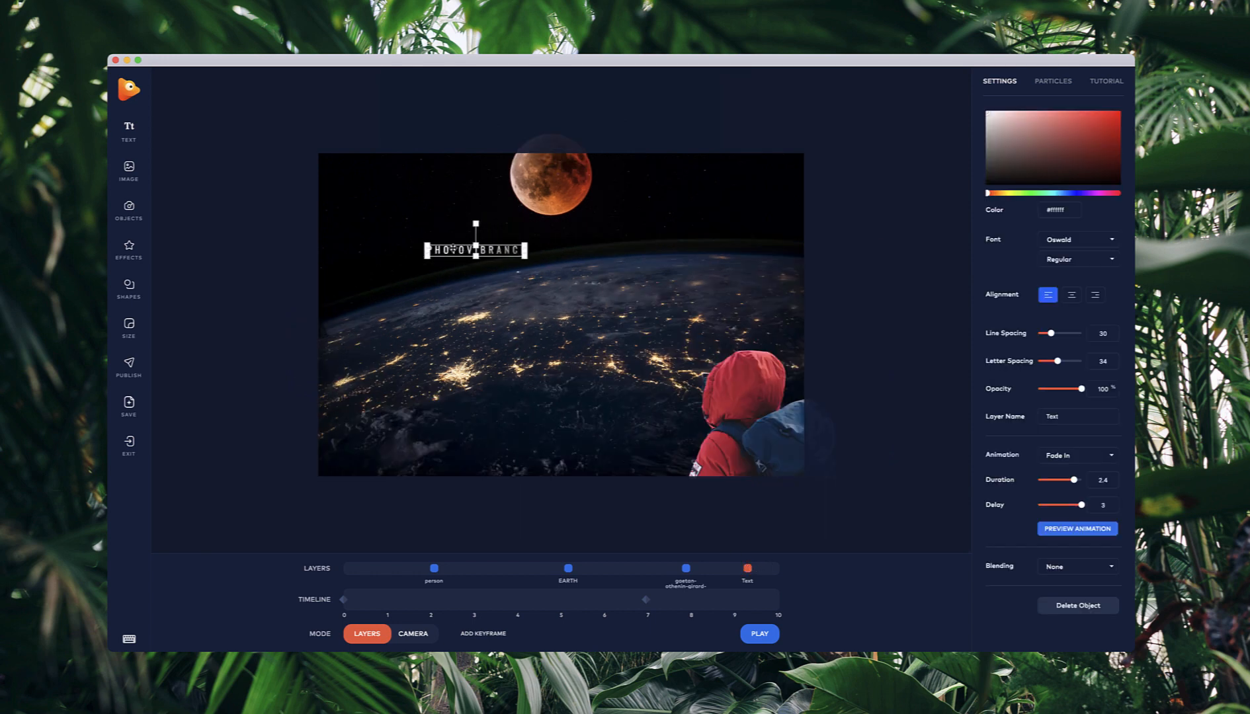
pyautogui.click(453, 249)
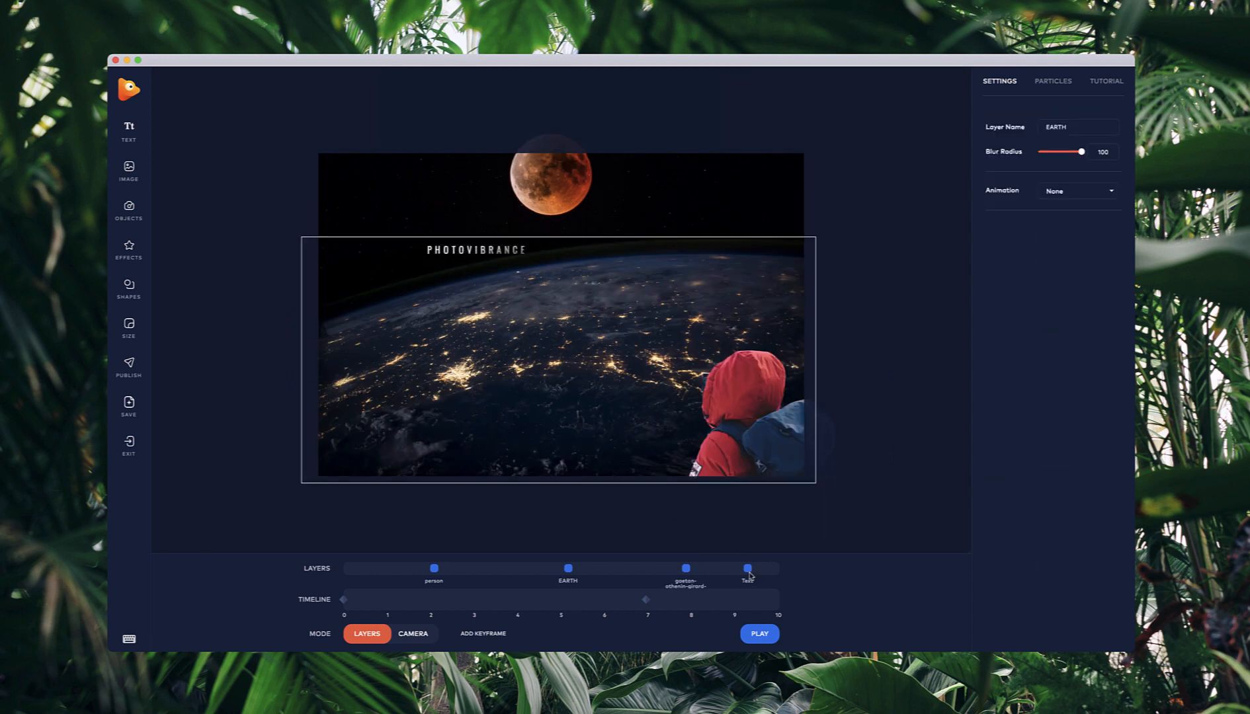
pyautogui.moveTo(747, 569); pyautogui.dragTo(403, 569)
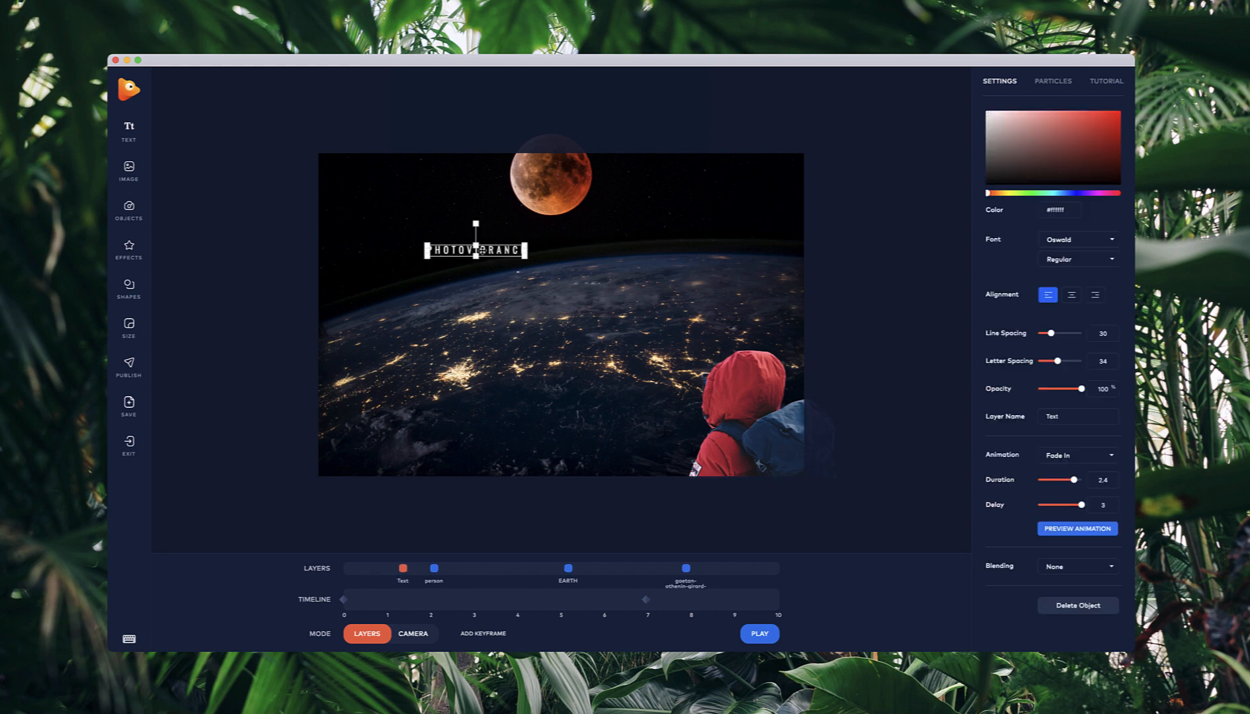
pyautogui.moveTo(486, 247); pyautogui.dragTo(491, 249)
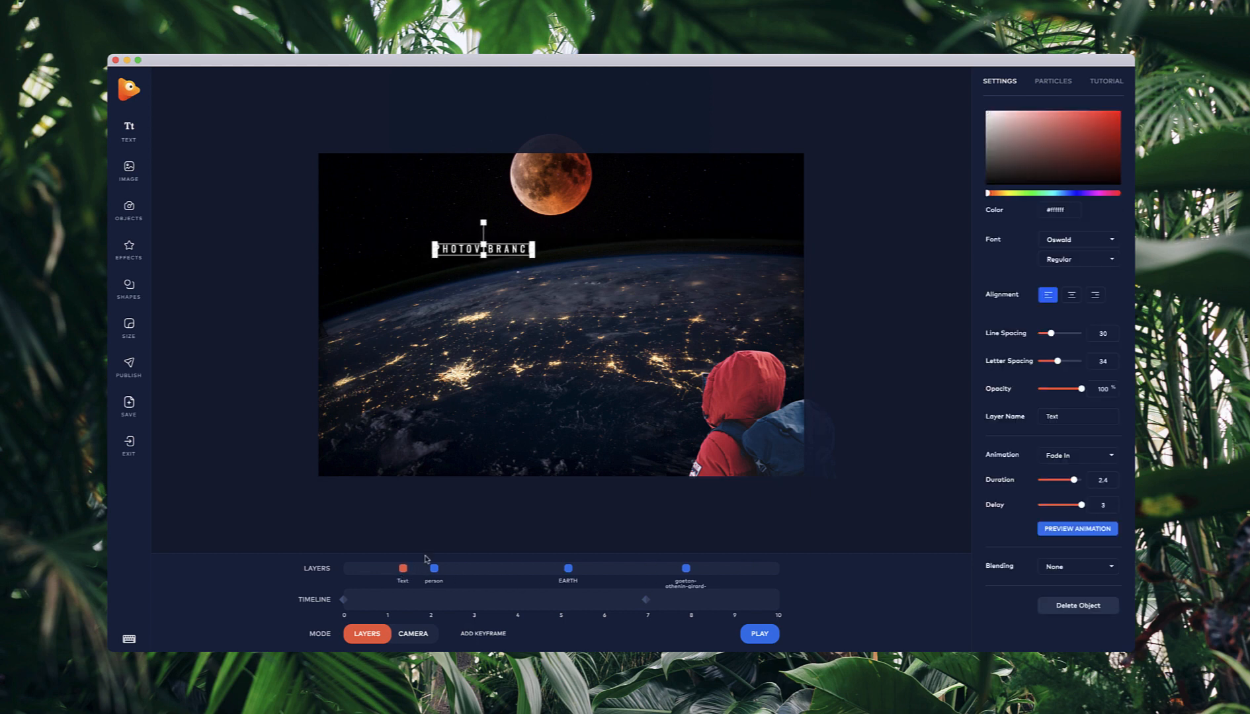
pyautogui.moveTo(409, 573); pyautogui.dragTo(413, 573)
# Pan the camera up and left at the 7-second keyframe to center the title in the frame
pyautogui.click(646, 600)
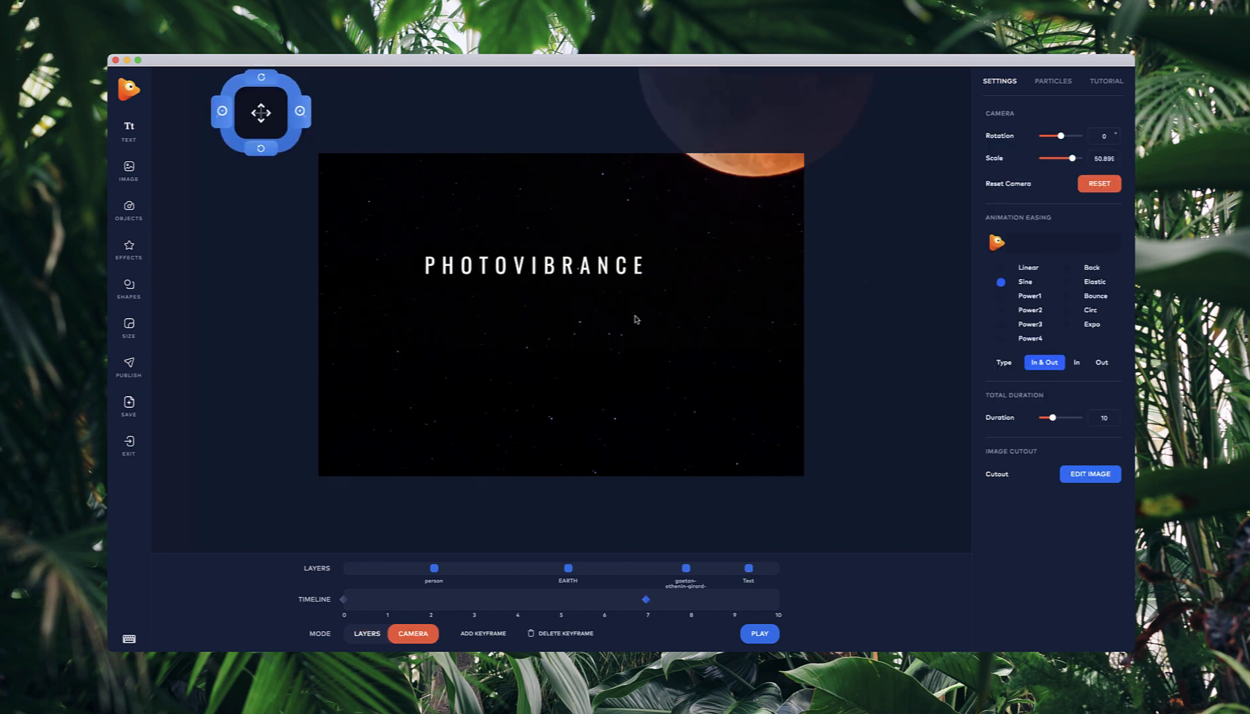
pyautogui.moveTo(256, 110); pyautogui.dragTo(221, 75)
pyautogui.scroll(-5, 283, 149)
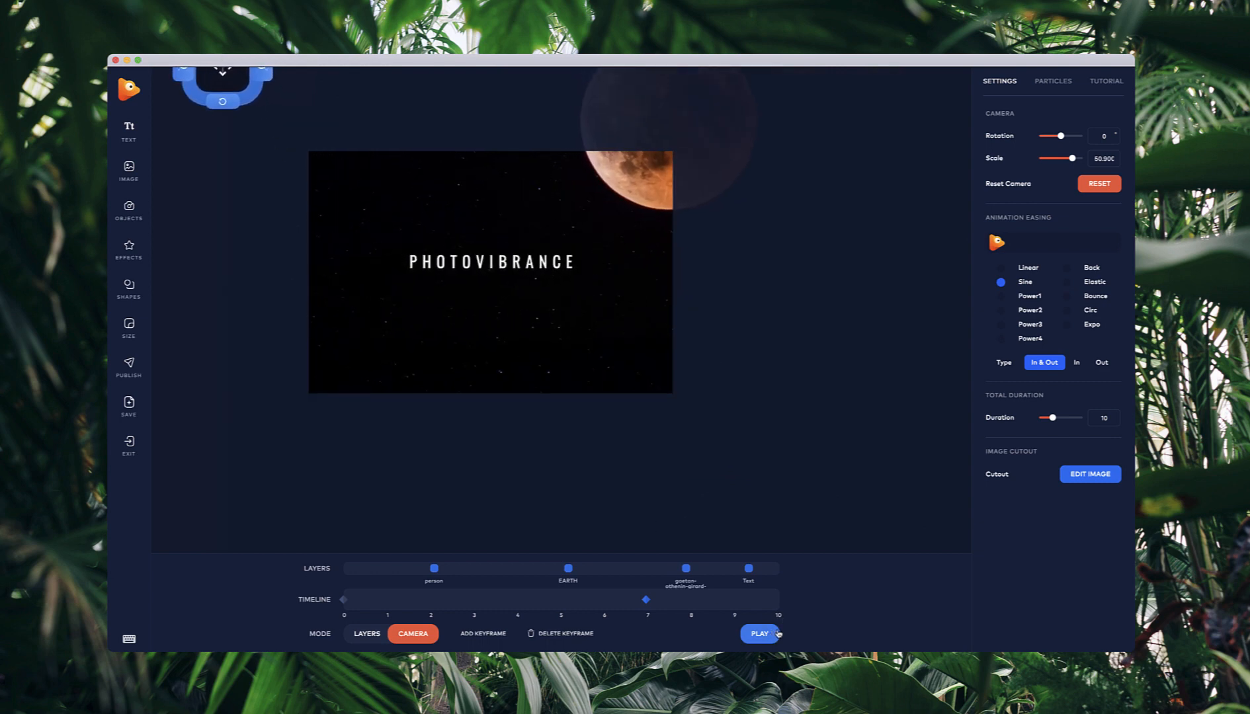
# Play the camera animation from the first keyframe through the title reveal, and stop playback
pyautogui.click(344, 598)
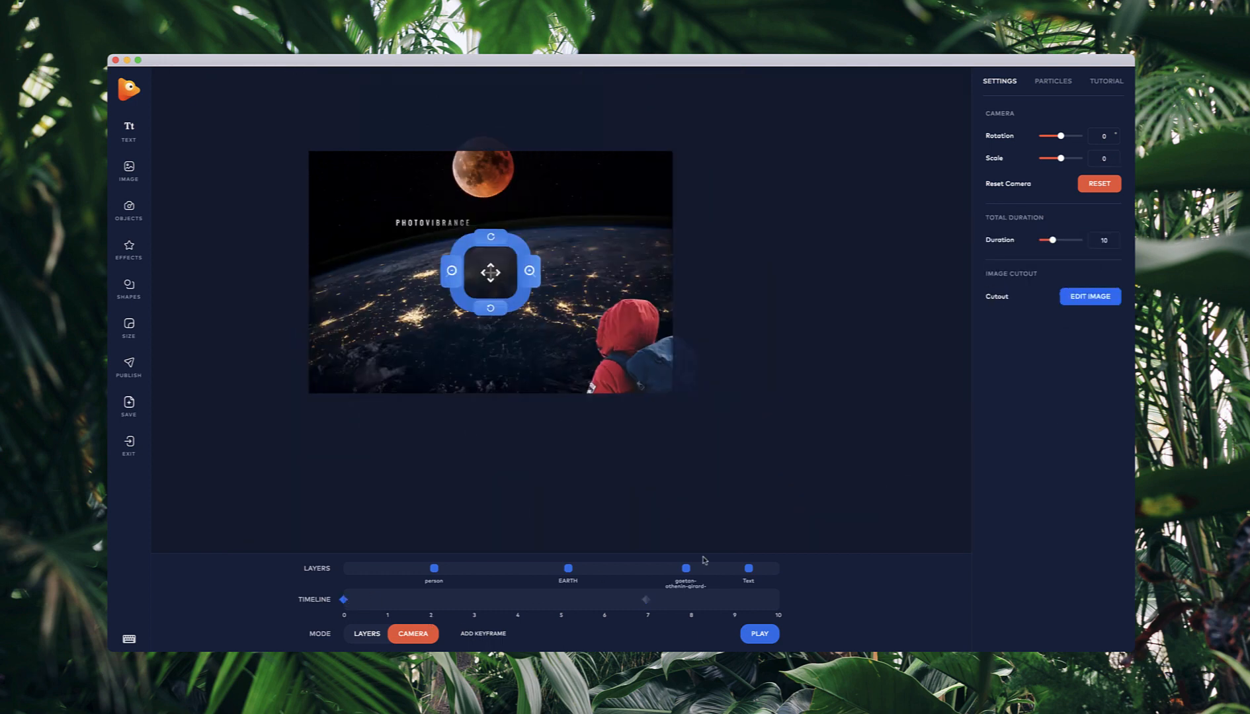
pyautogui.click(758, 632)
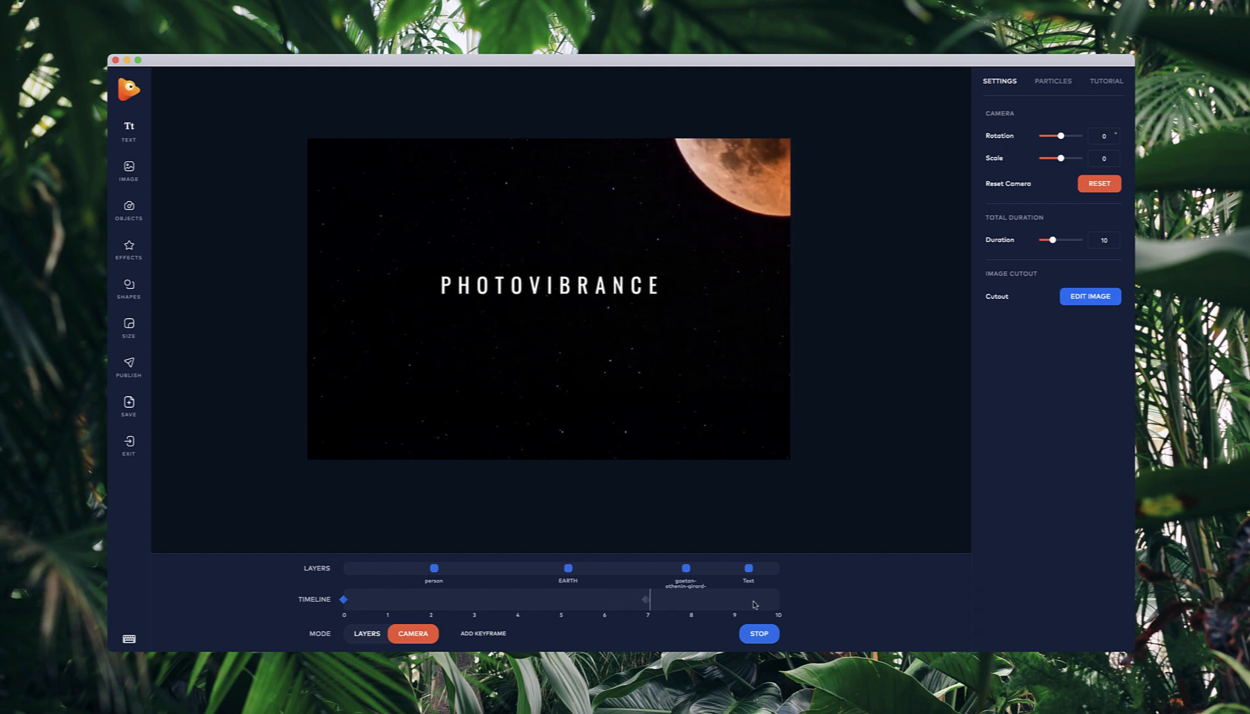
pyautogui.click(754, 633)
# Open the particle settings, switch to layers mode, and turn on particles for the scene
pyautogui.click(752, 188)
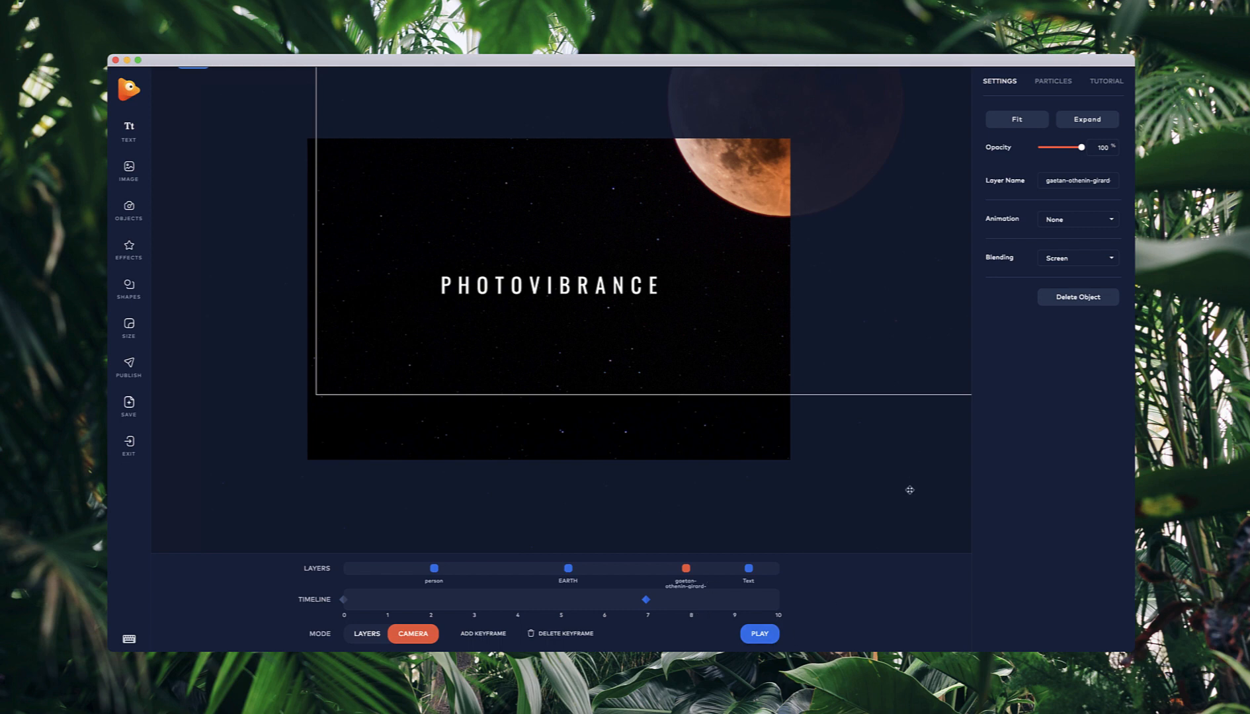
pyautogui.click(1053, 81)
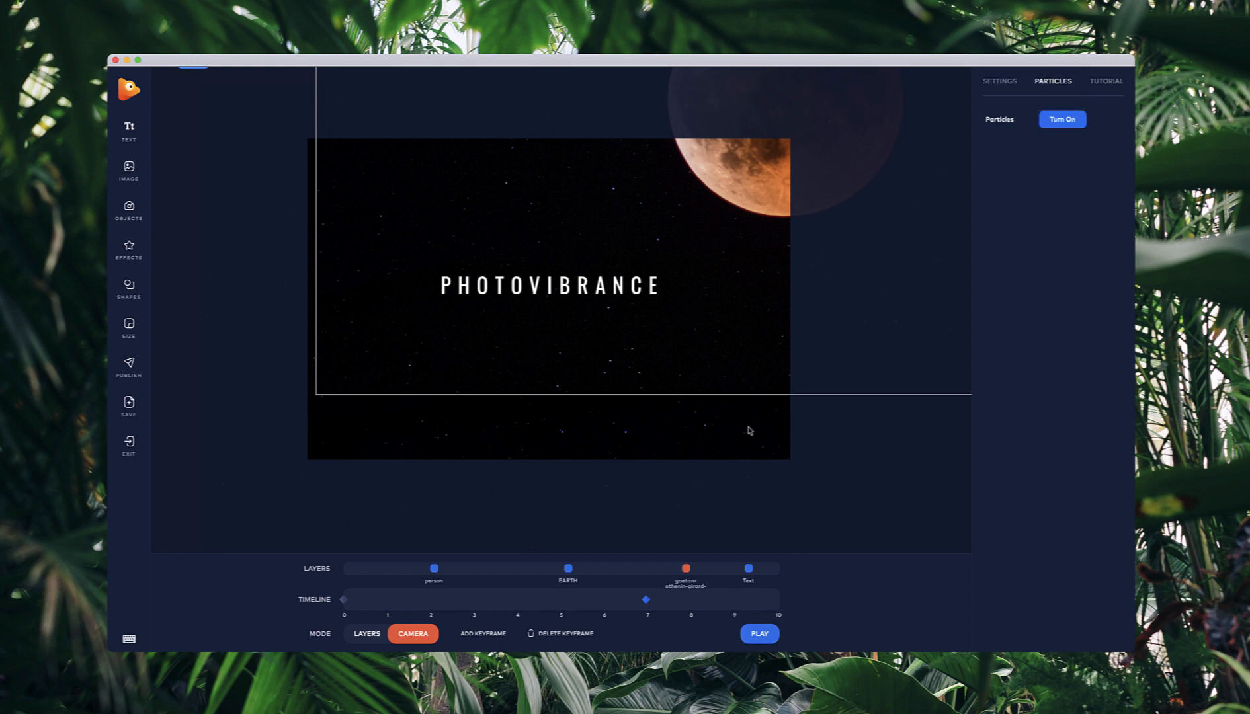
pyautogui.click(367, 633)
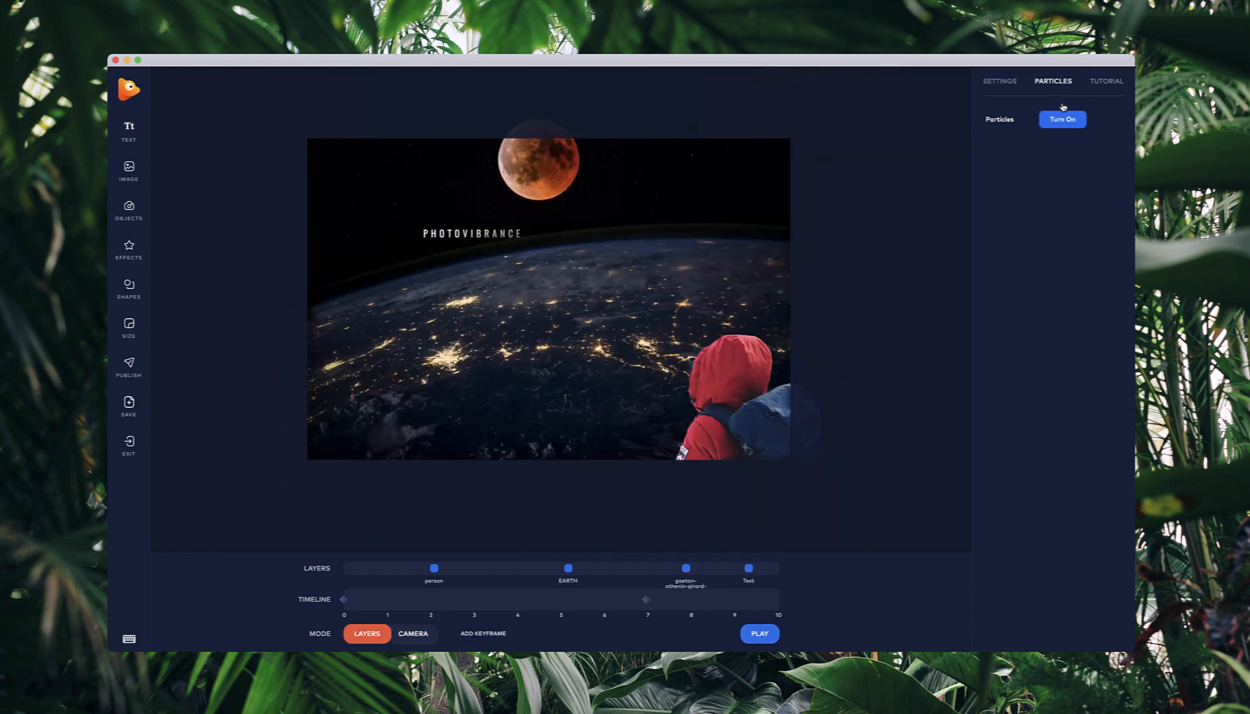
pyautogui.click(1075, 121)
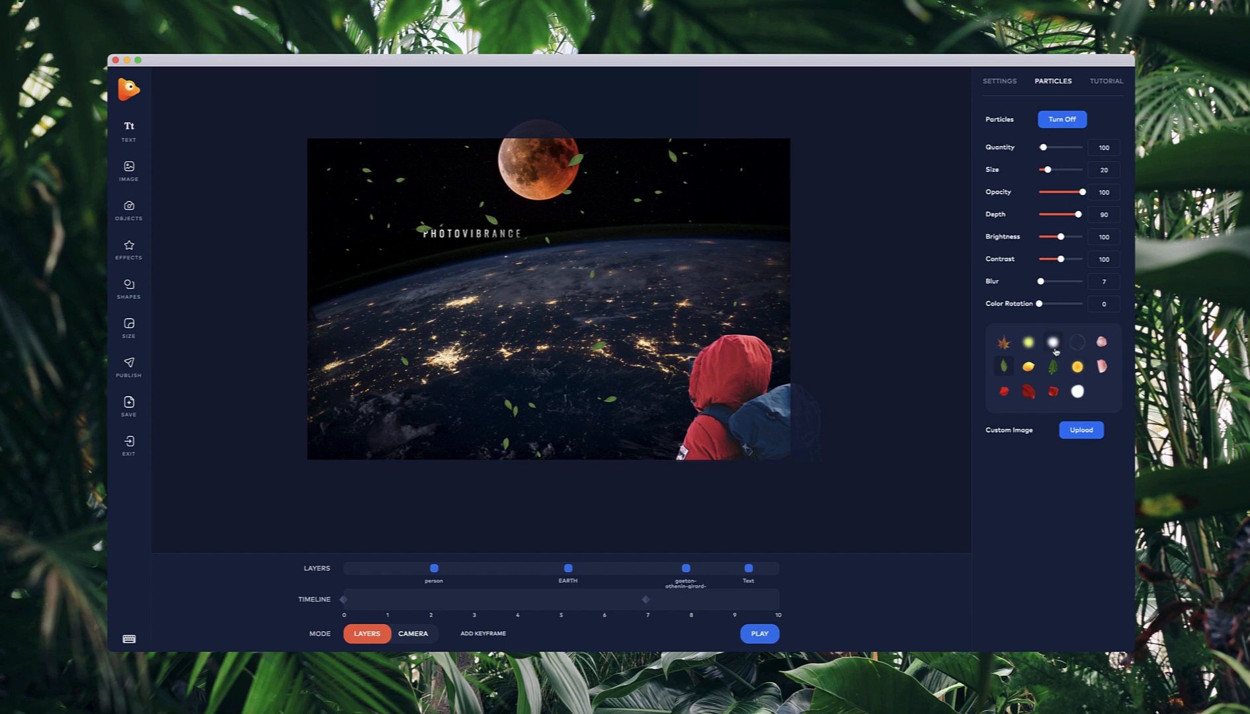
# Choose the soft white glow particle and set quantity to 50, size to 3, opacity to 54 and depth to 100
pyautogui.click(1054, 349)
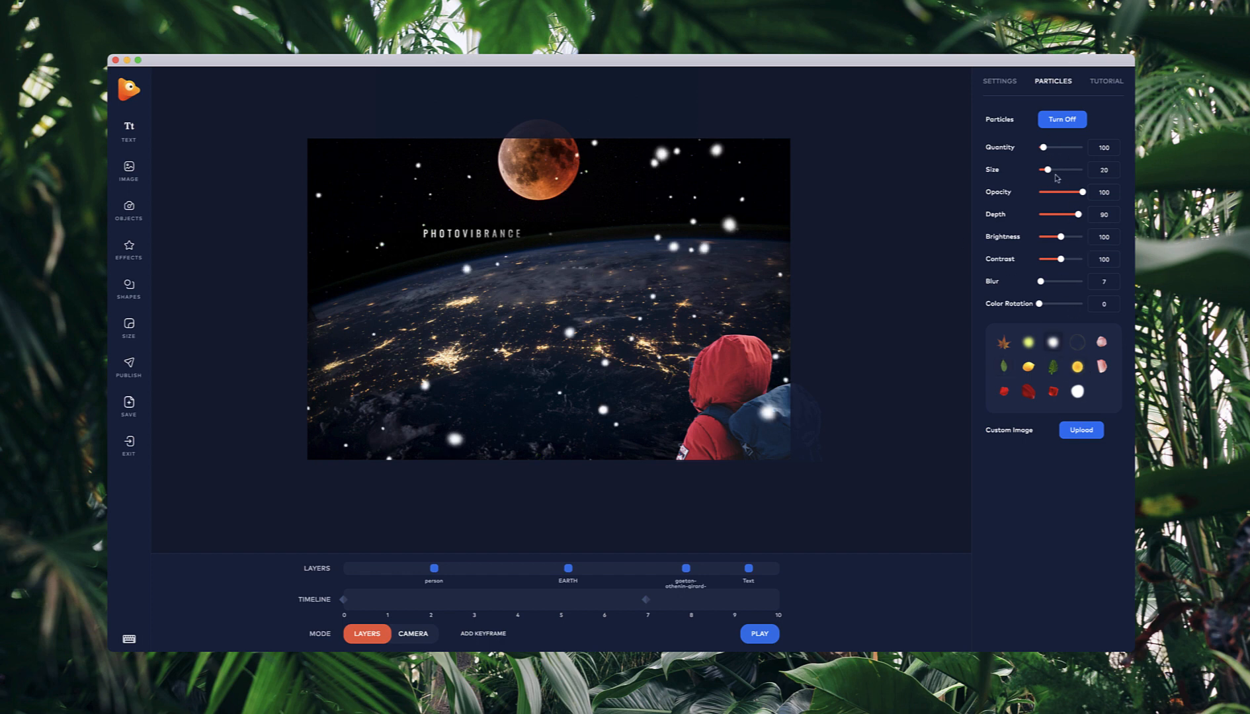
pyautogui.moveTo(1047, 170); pyautogui.dragTo(1040, 170)
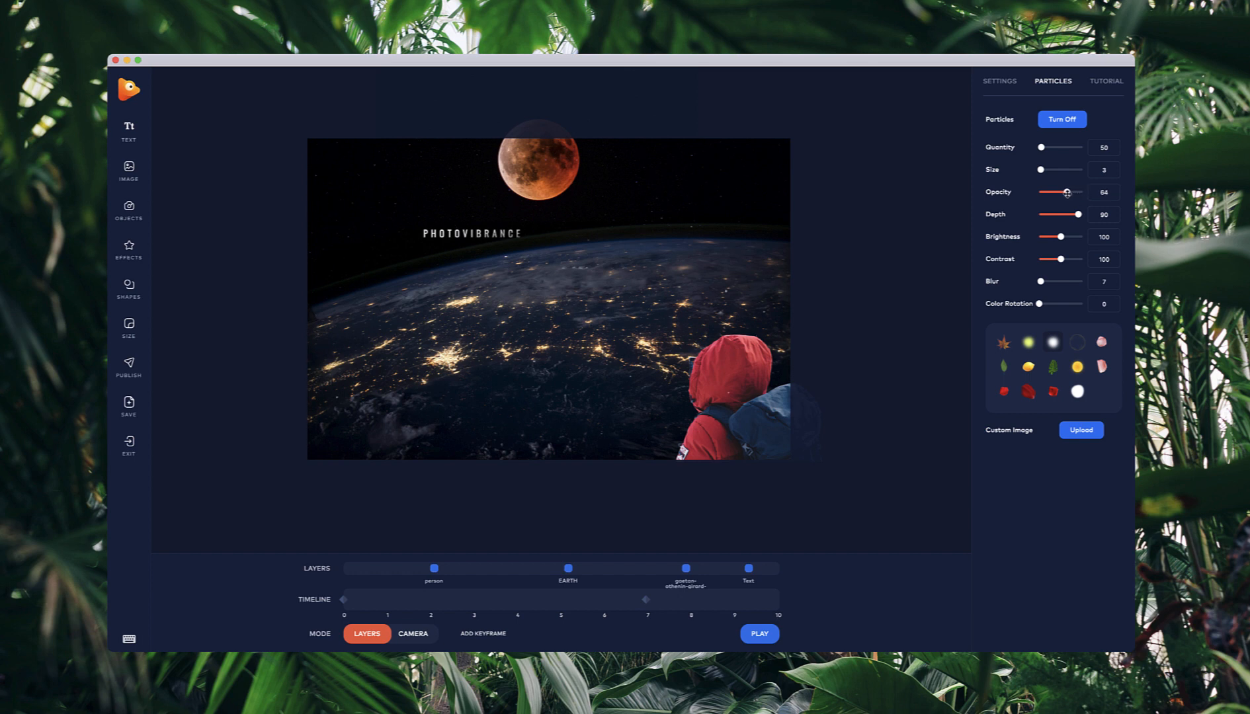
pyautogui.moveTo(1078, 214); pyautogui.dragTo(1063, 192)
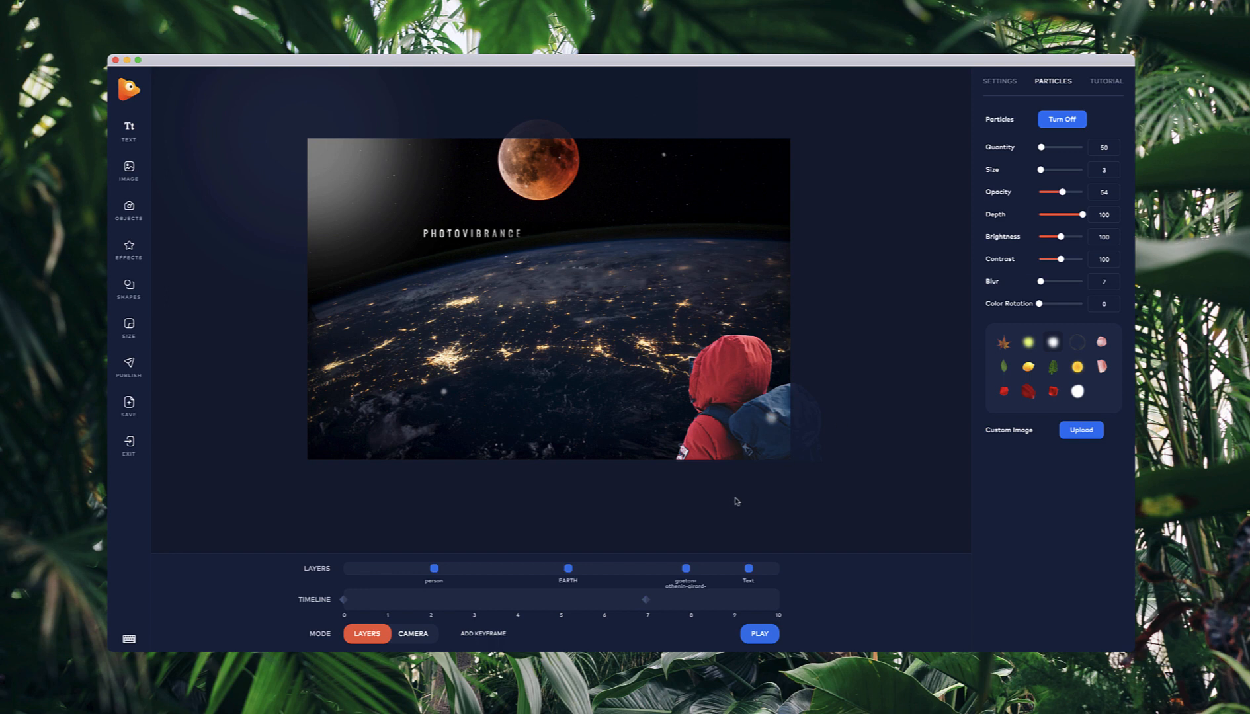
# Preview the animation with the particles, stop playback, and inspect the scene more closely
pyautogui.click(756, 637)
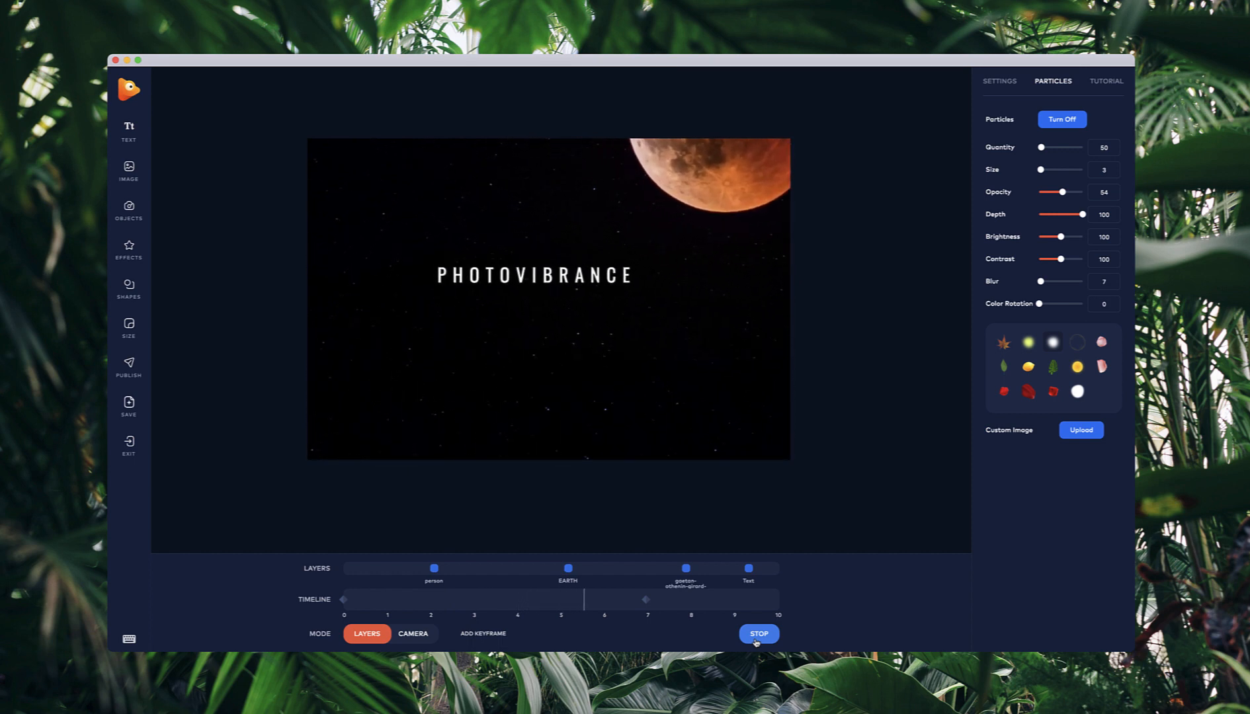
pyautogui.click(758, 635)
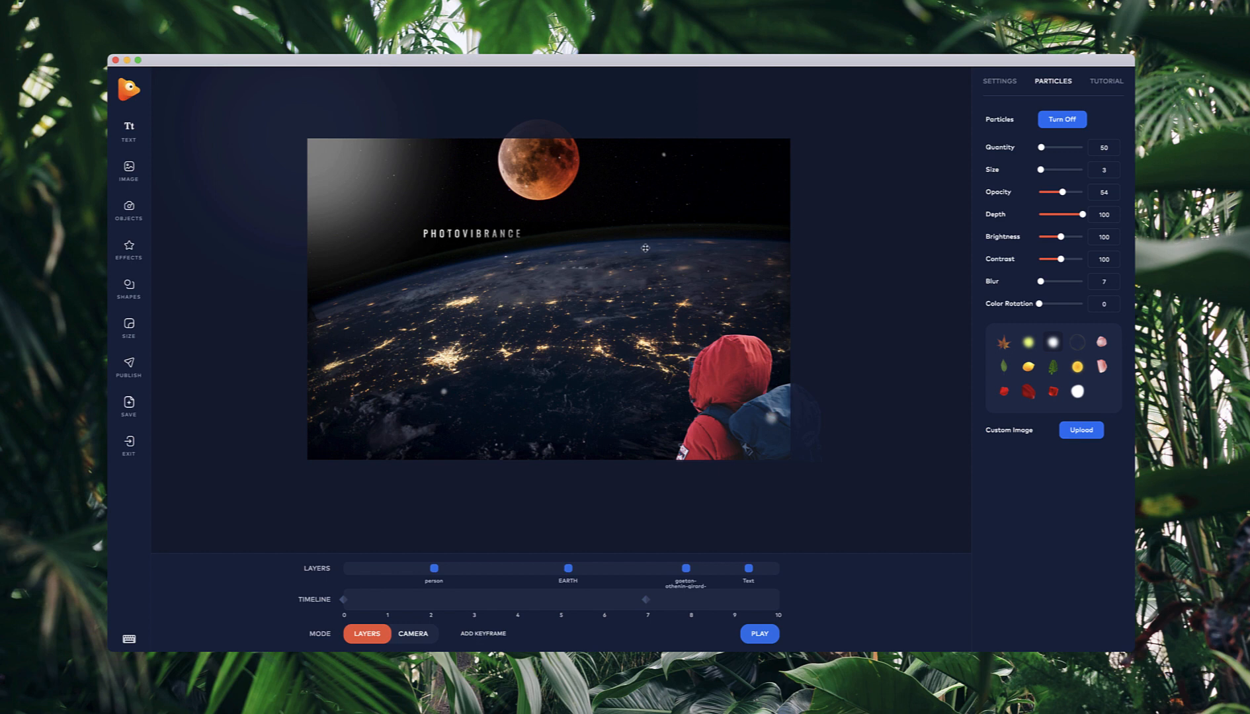
pyautogui.scroll(2, 322, 274)
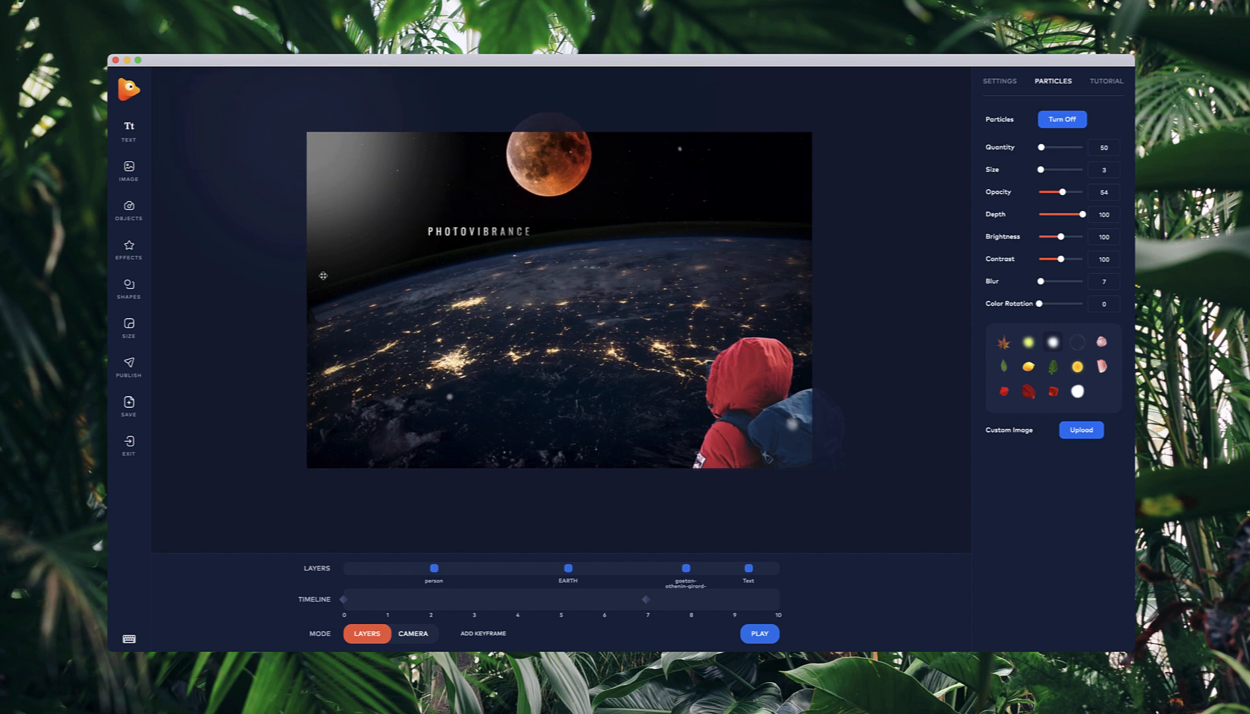